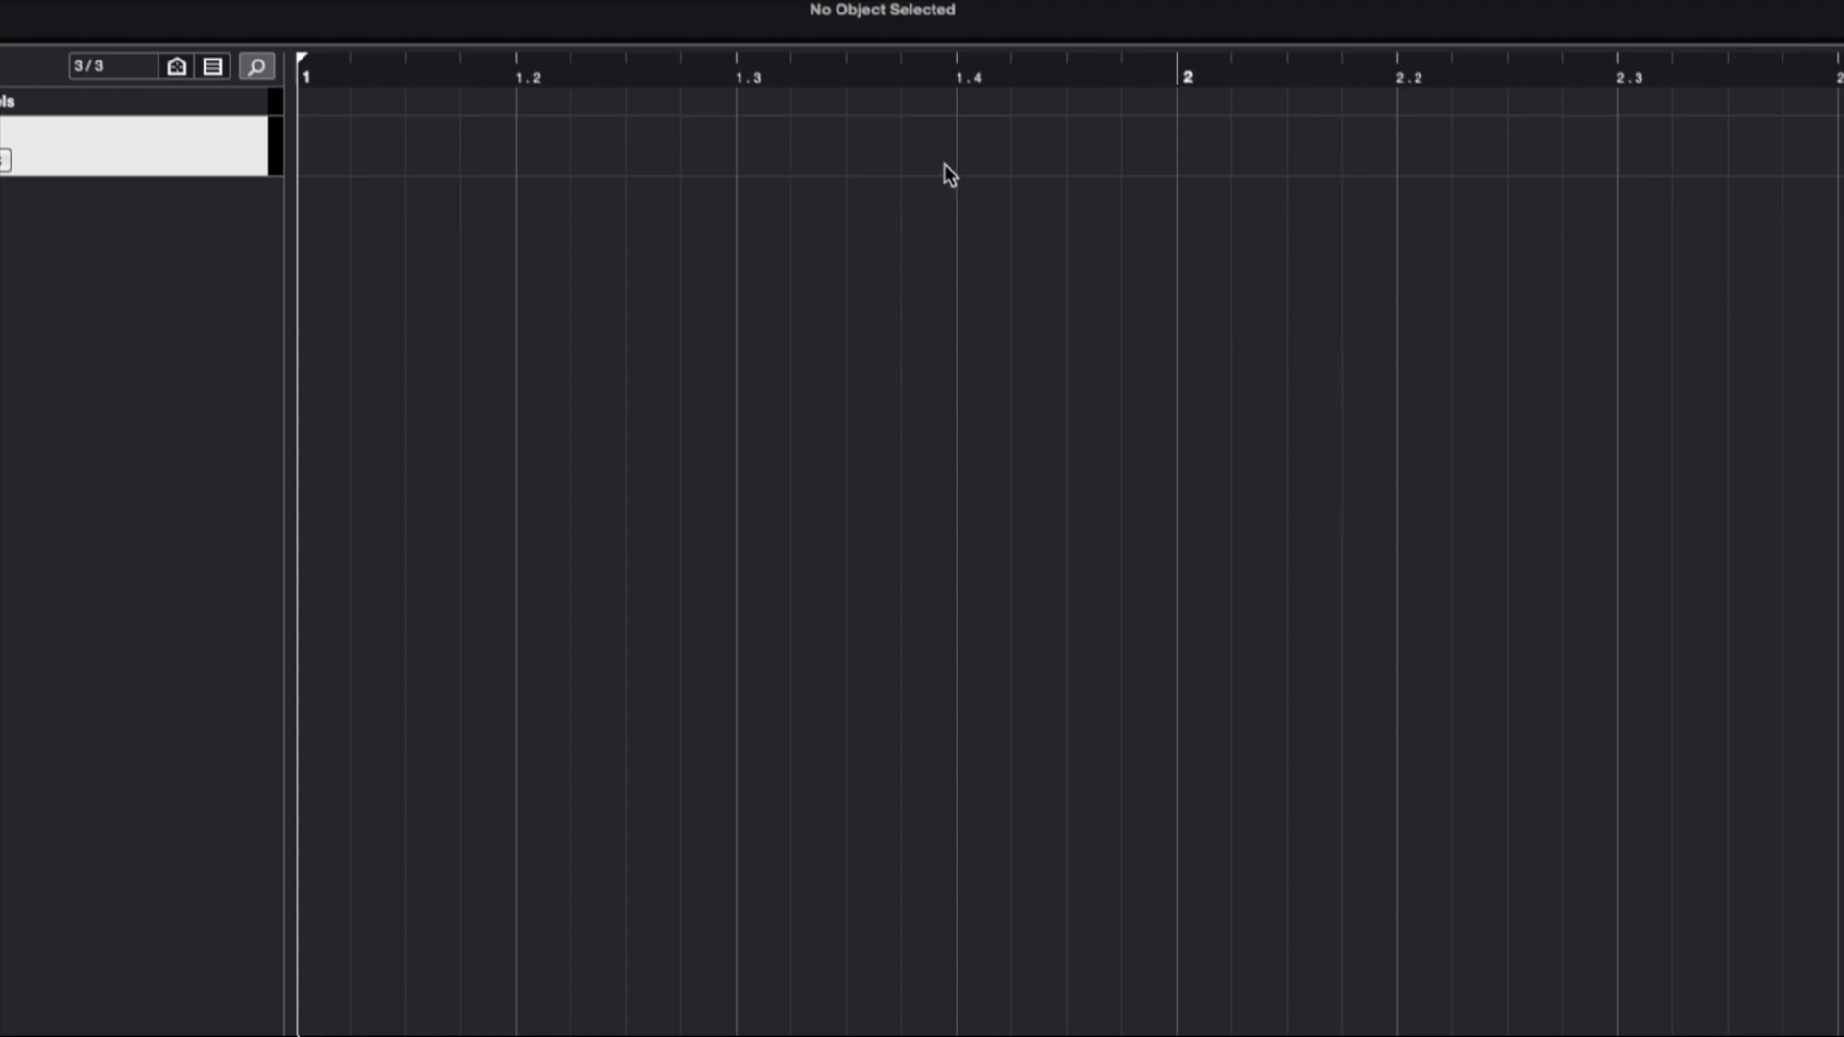
# Play the empty project from bar 1 several times to listen to the four-beat bars, stopping after each pass
pyautogui.press('space')
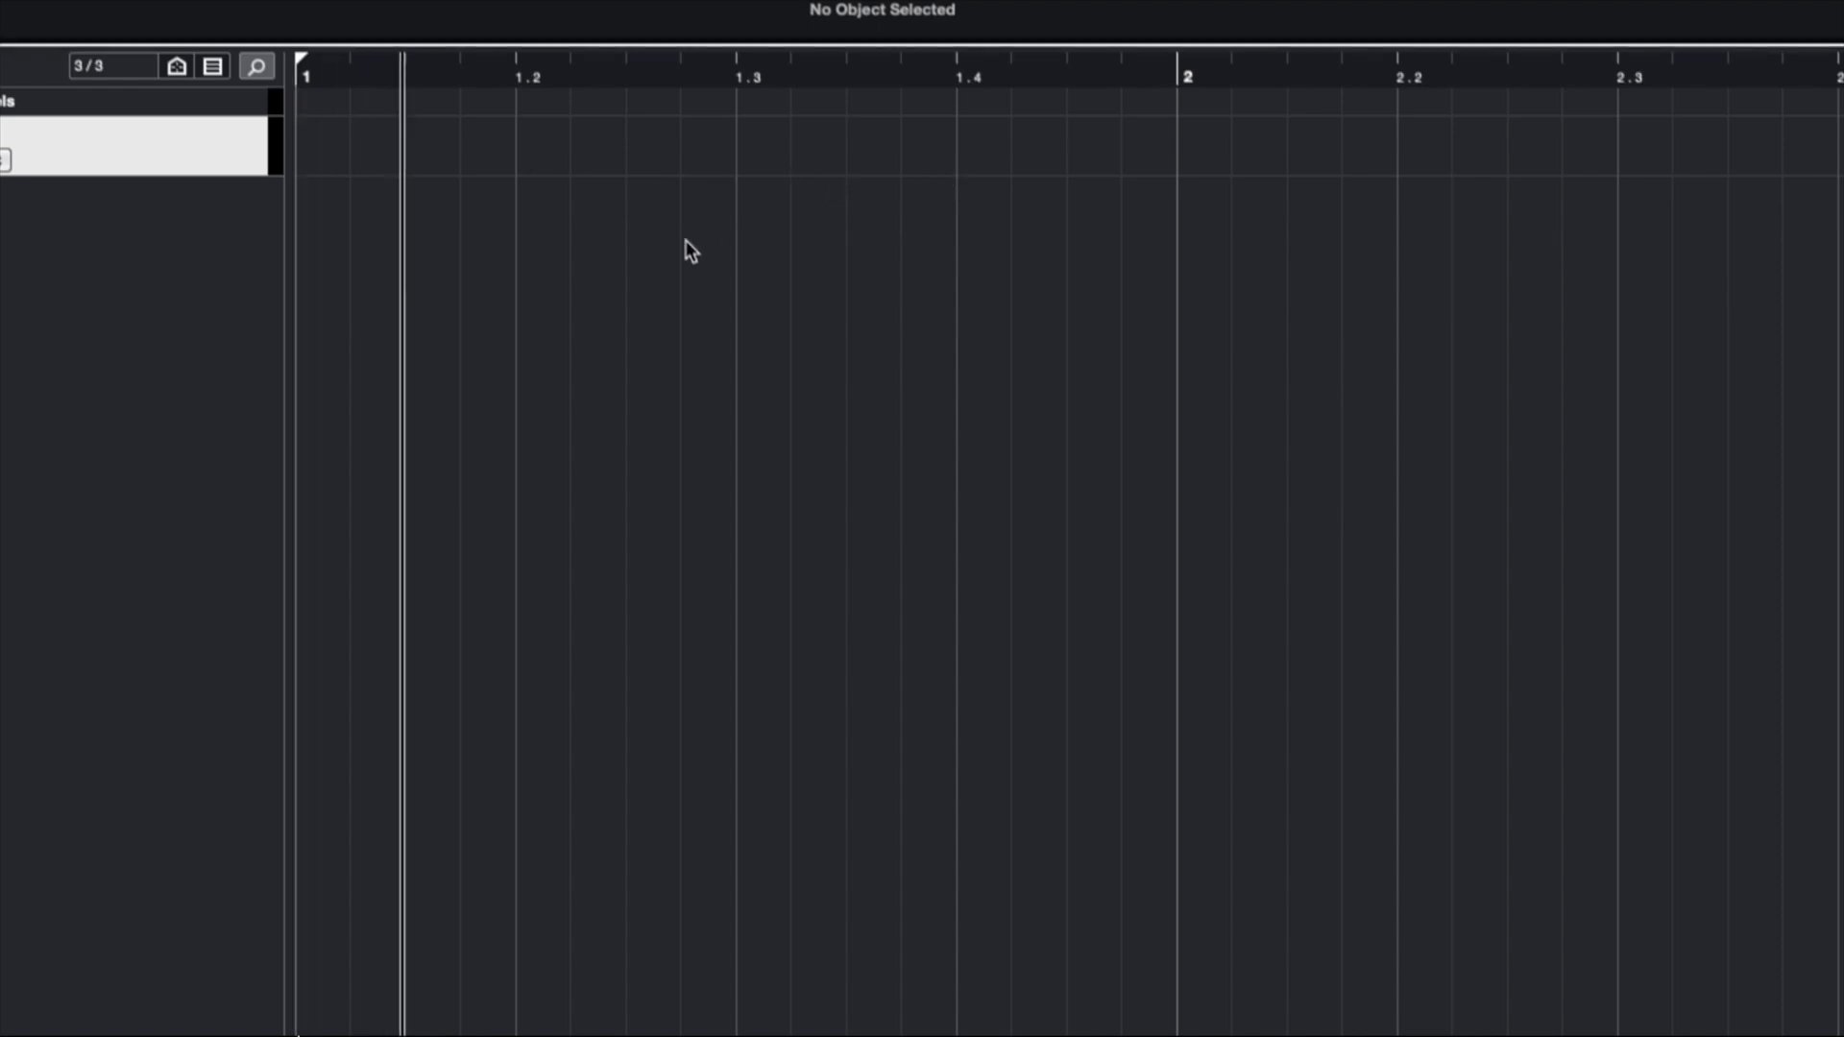
pyautogui.press('space')
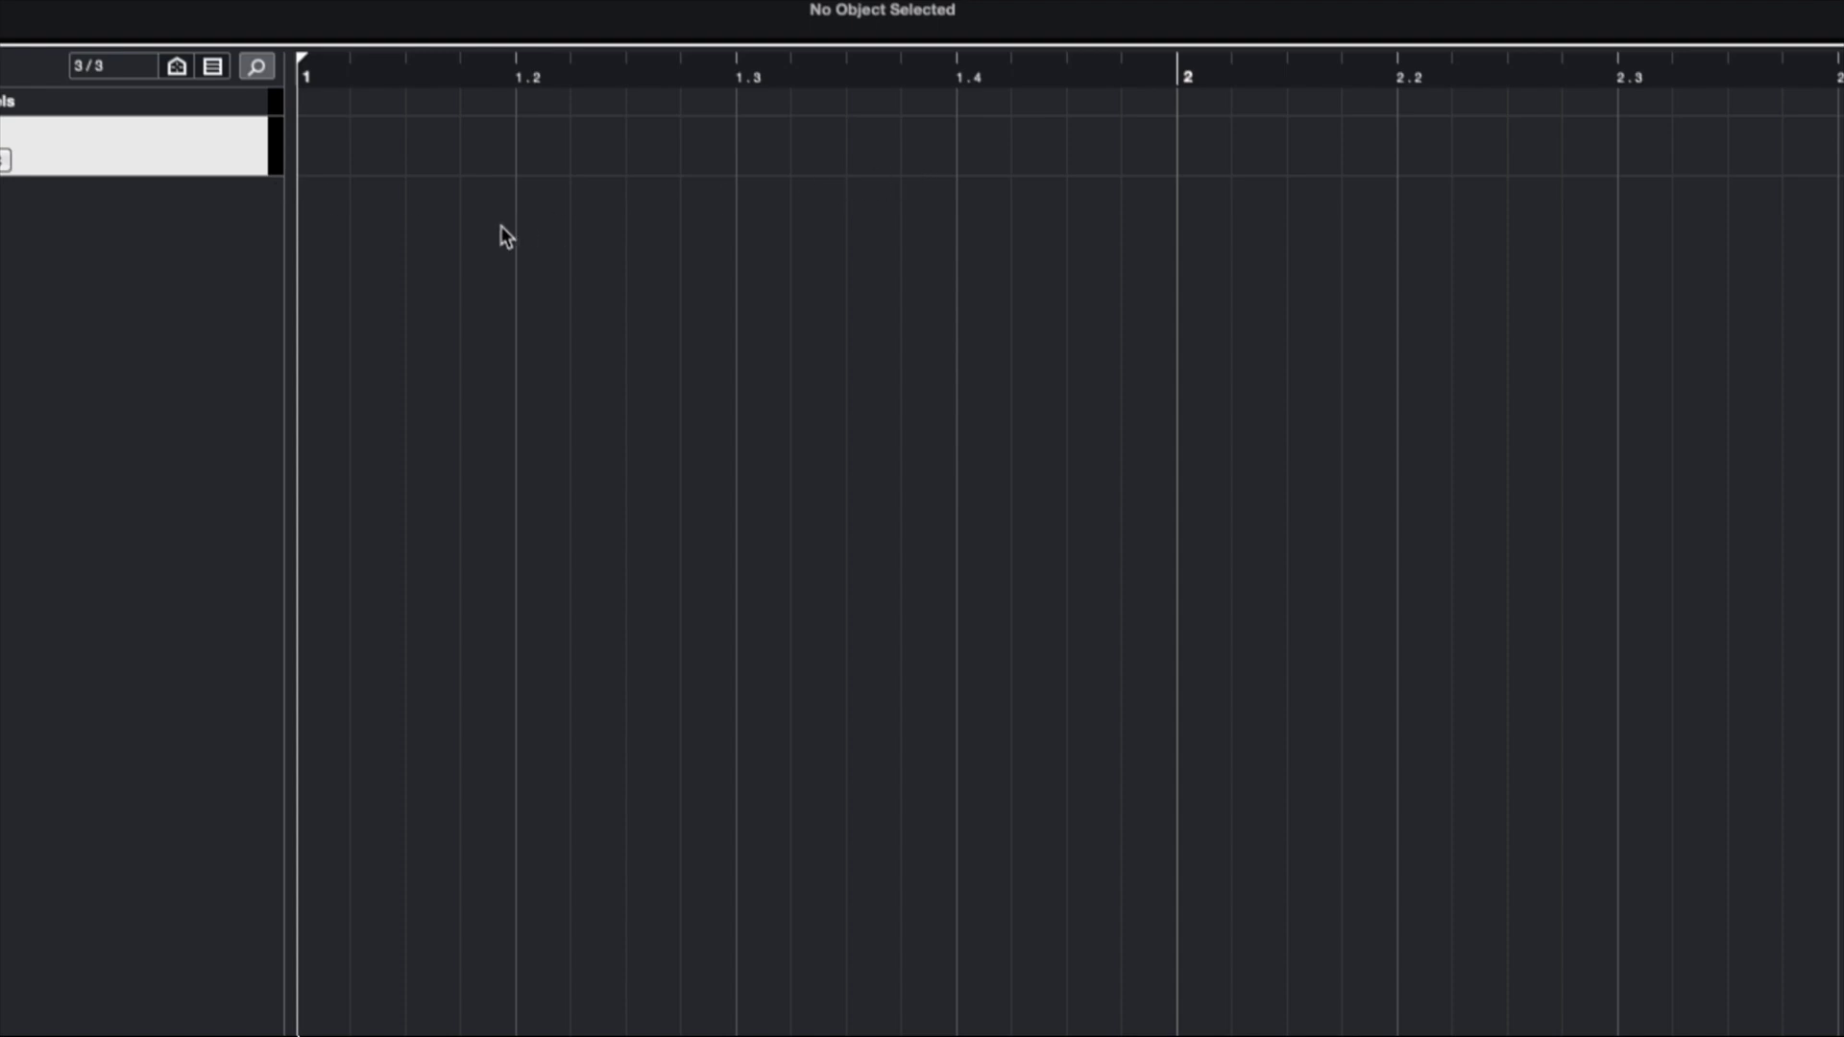
pyautogui.press('space')
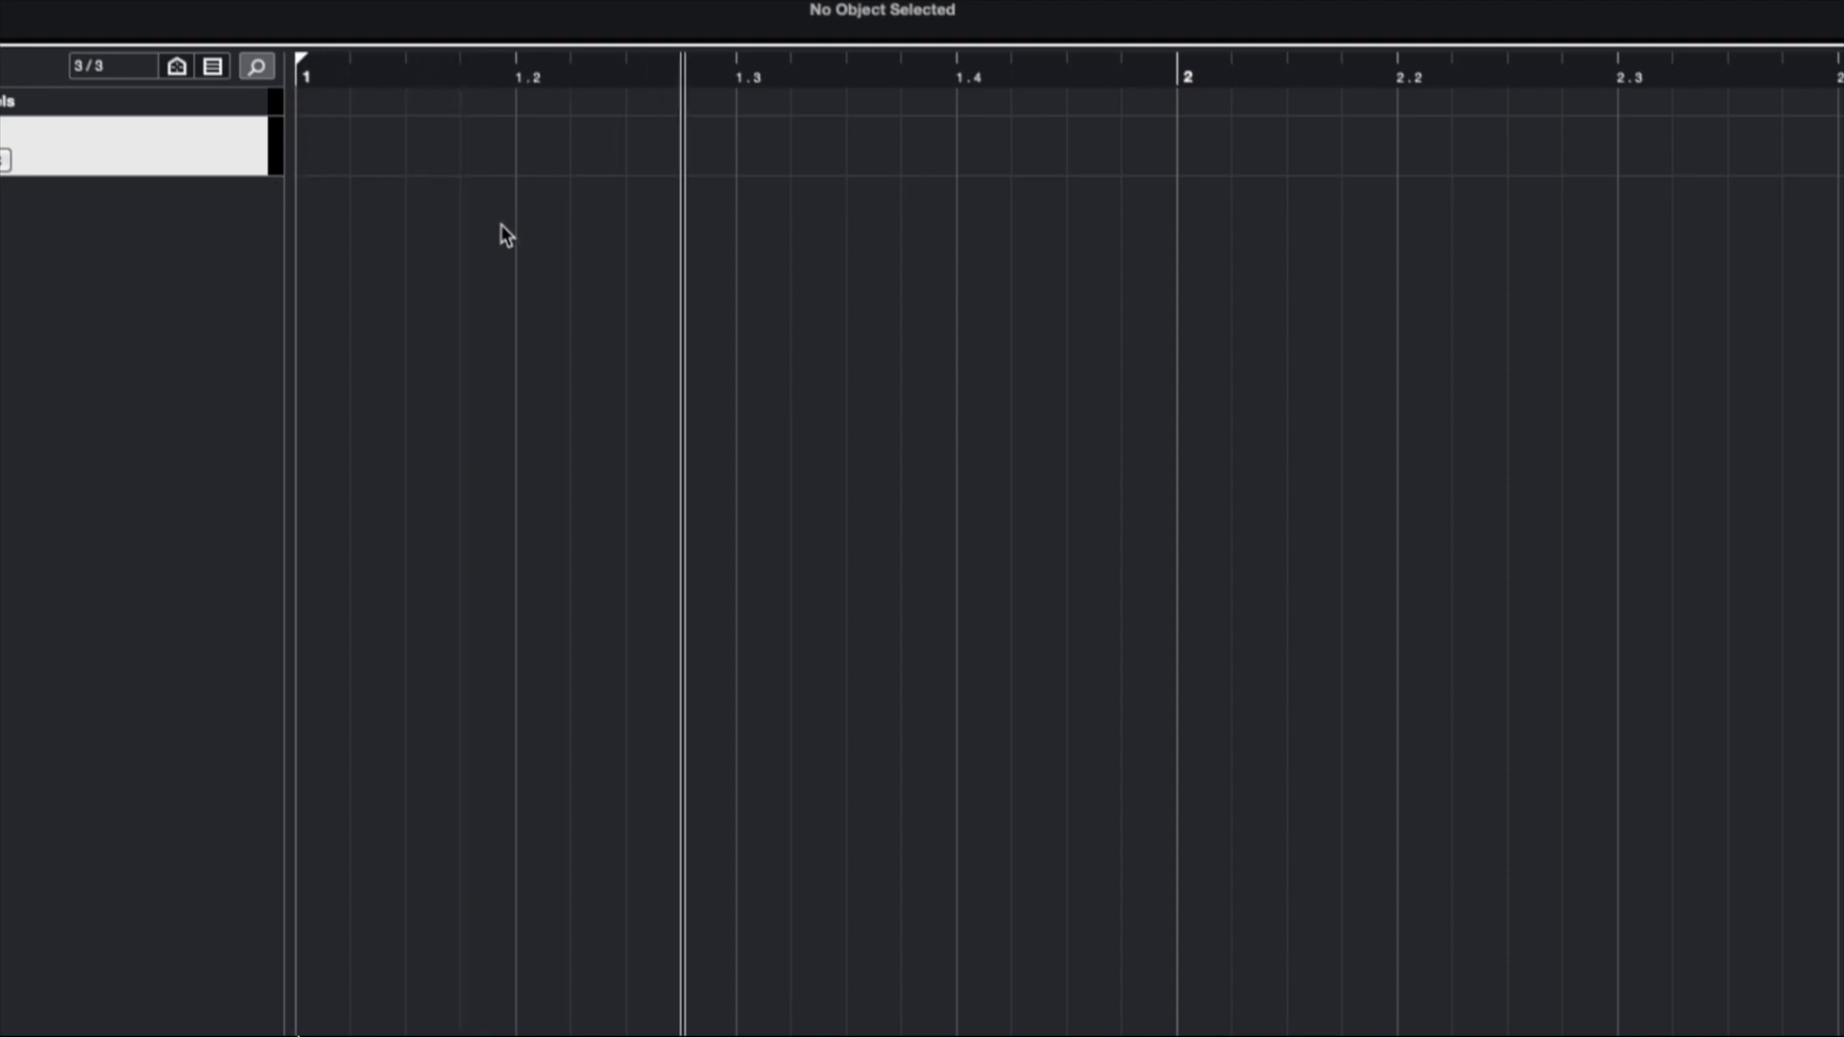
pyautogui.press('space')
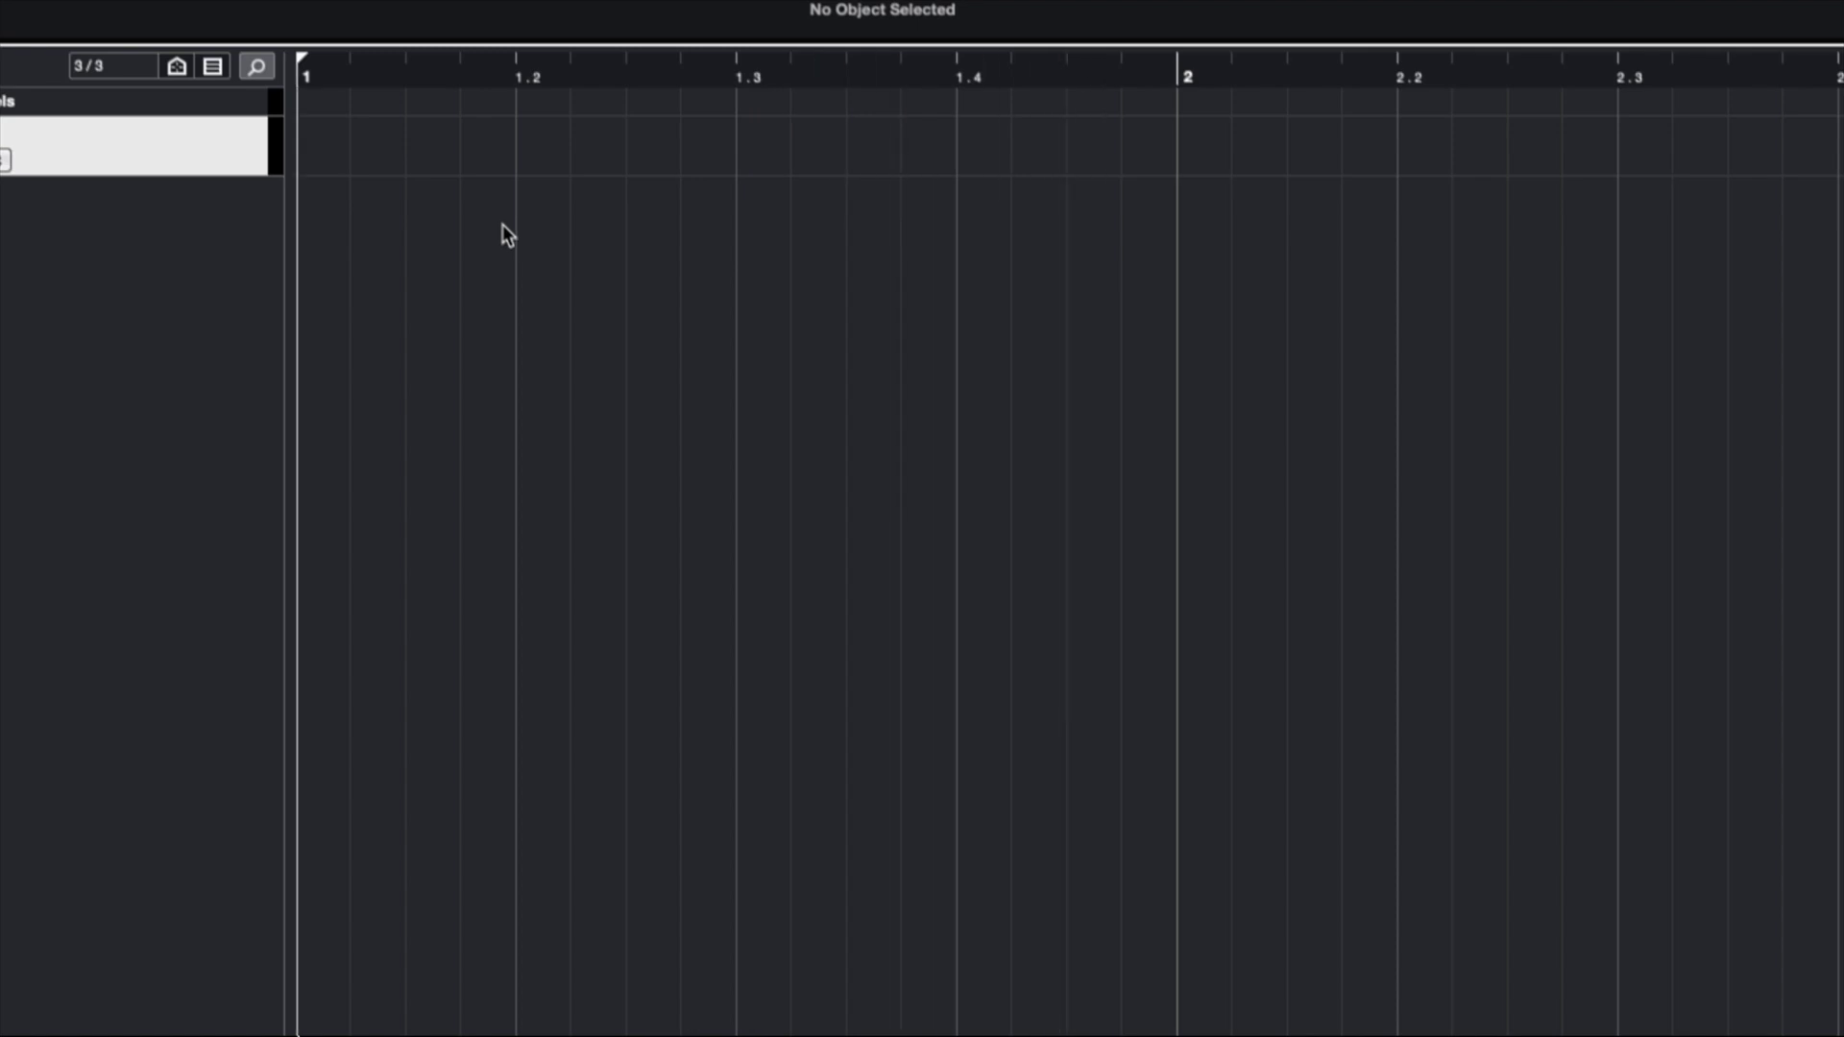
pyautogui.press('space')
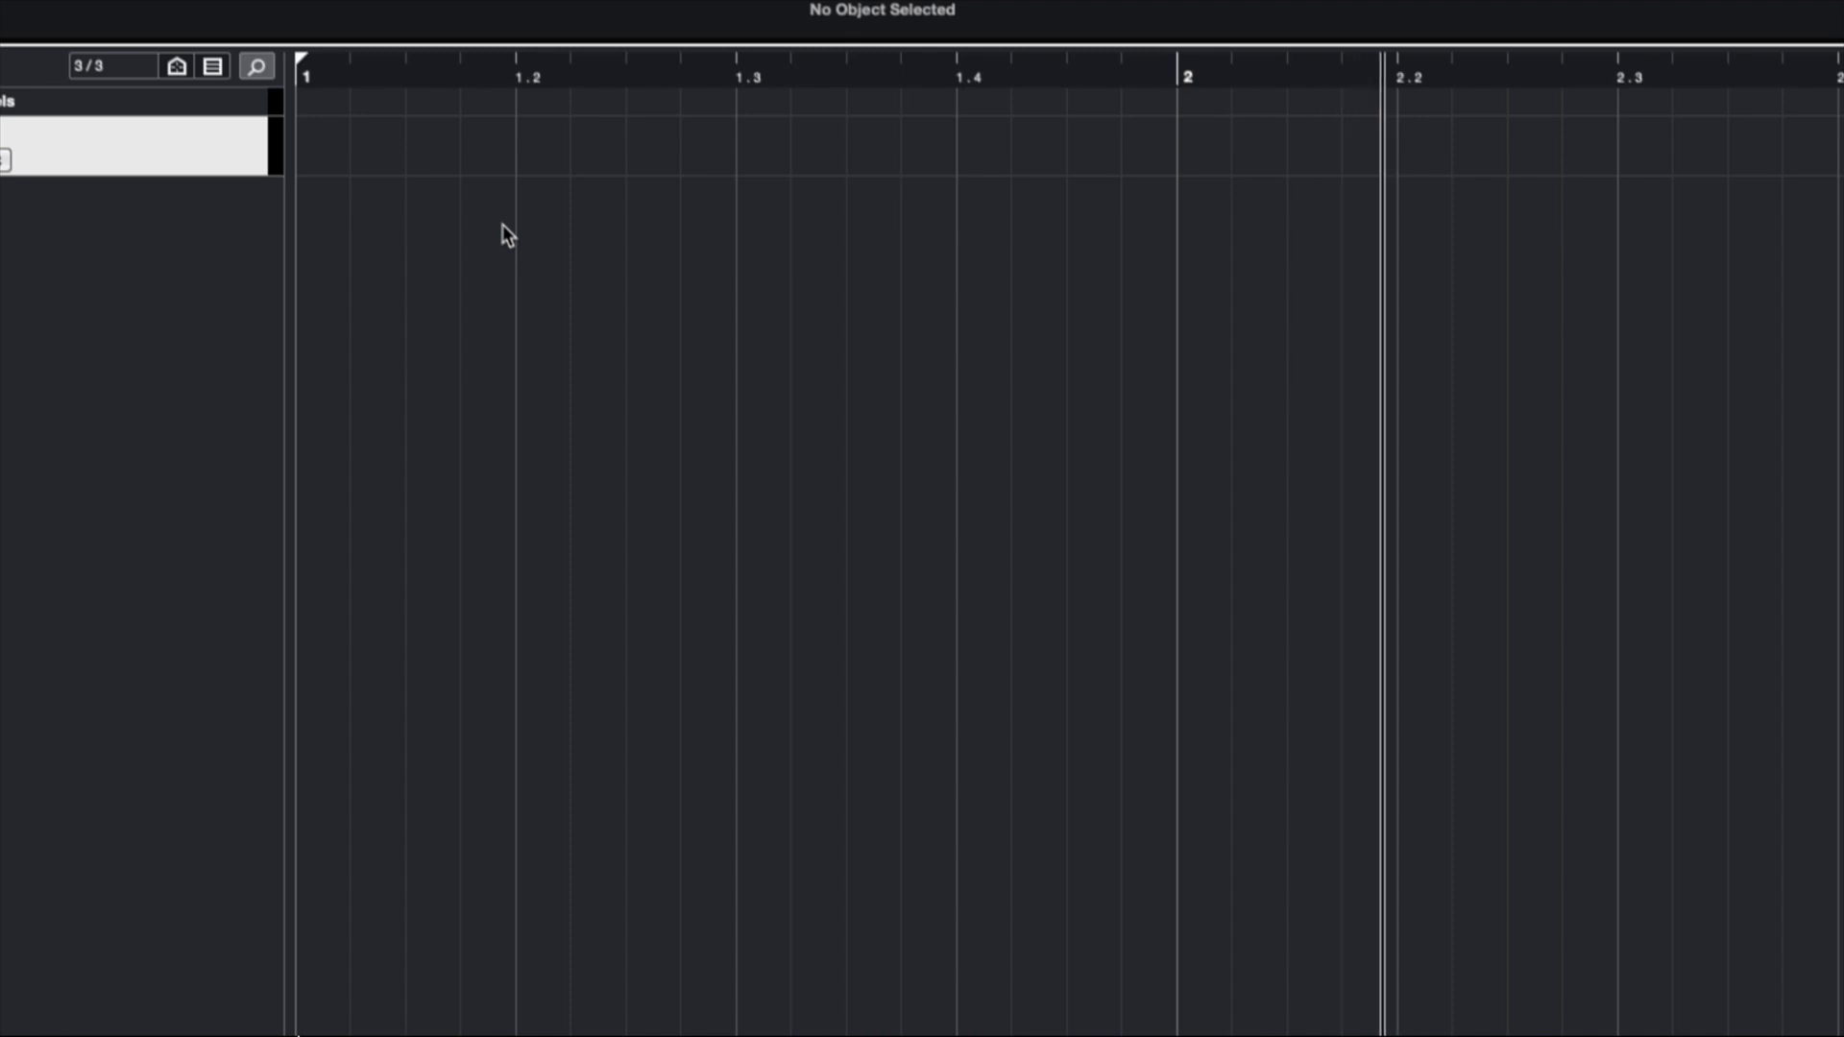
pyautogui.press('space')
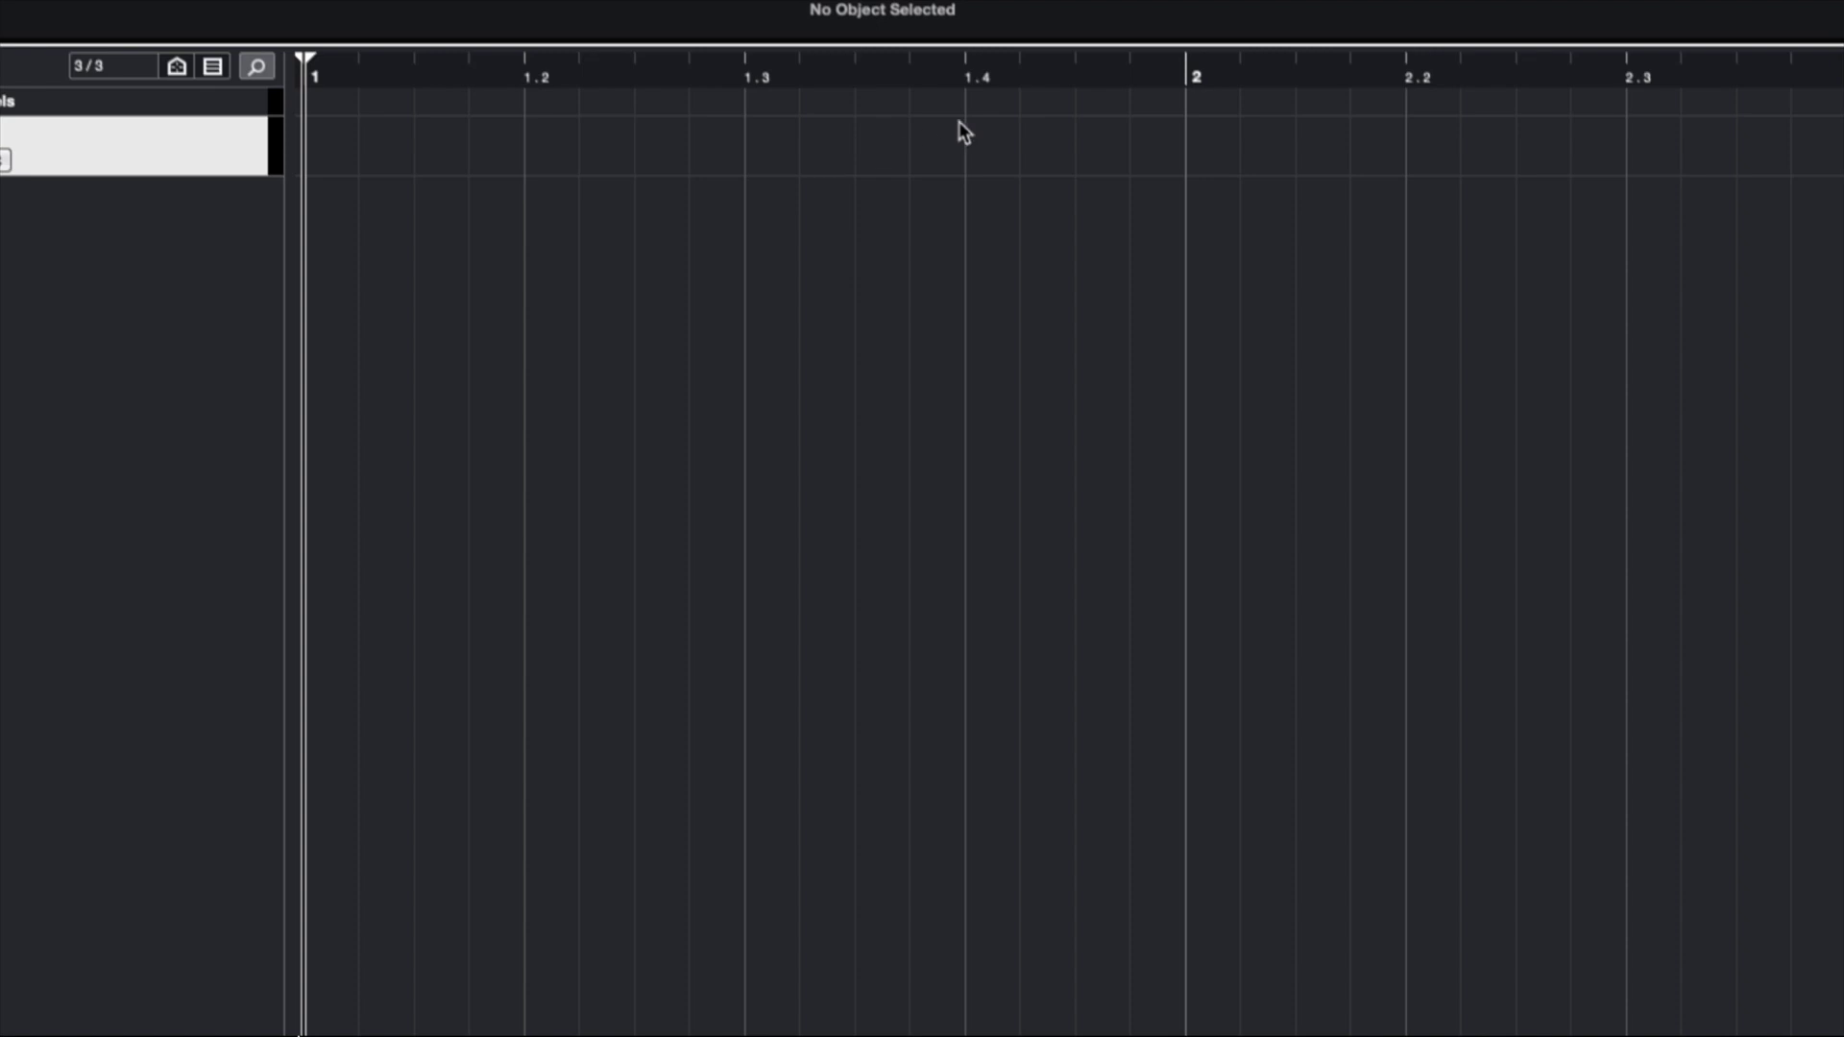
pyautogui.press('space')
pyautogui.press('space')
pyautogui.press('space')
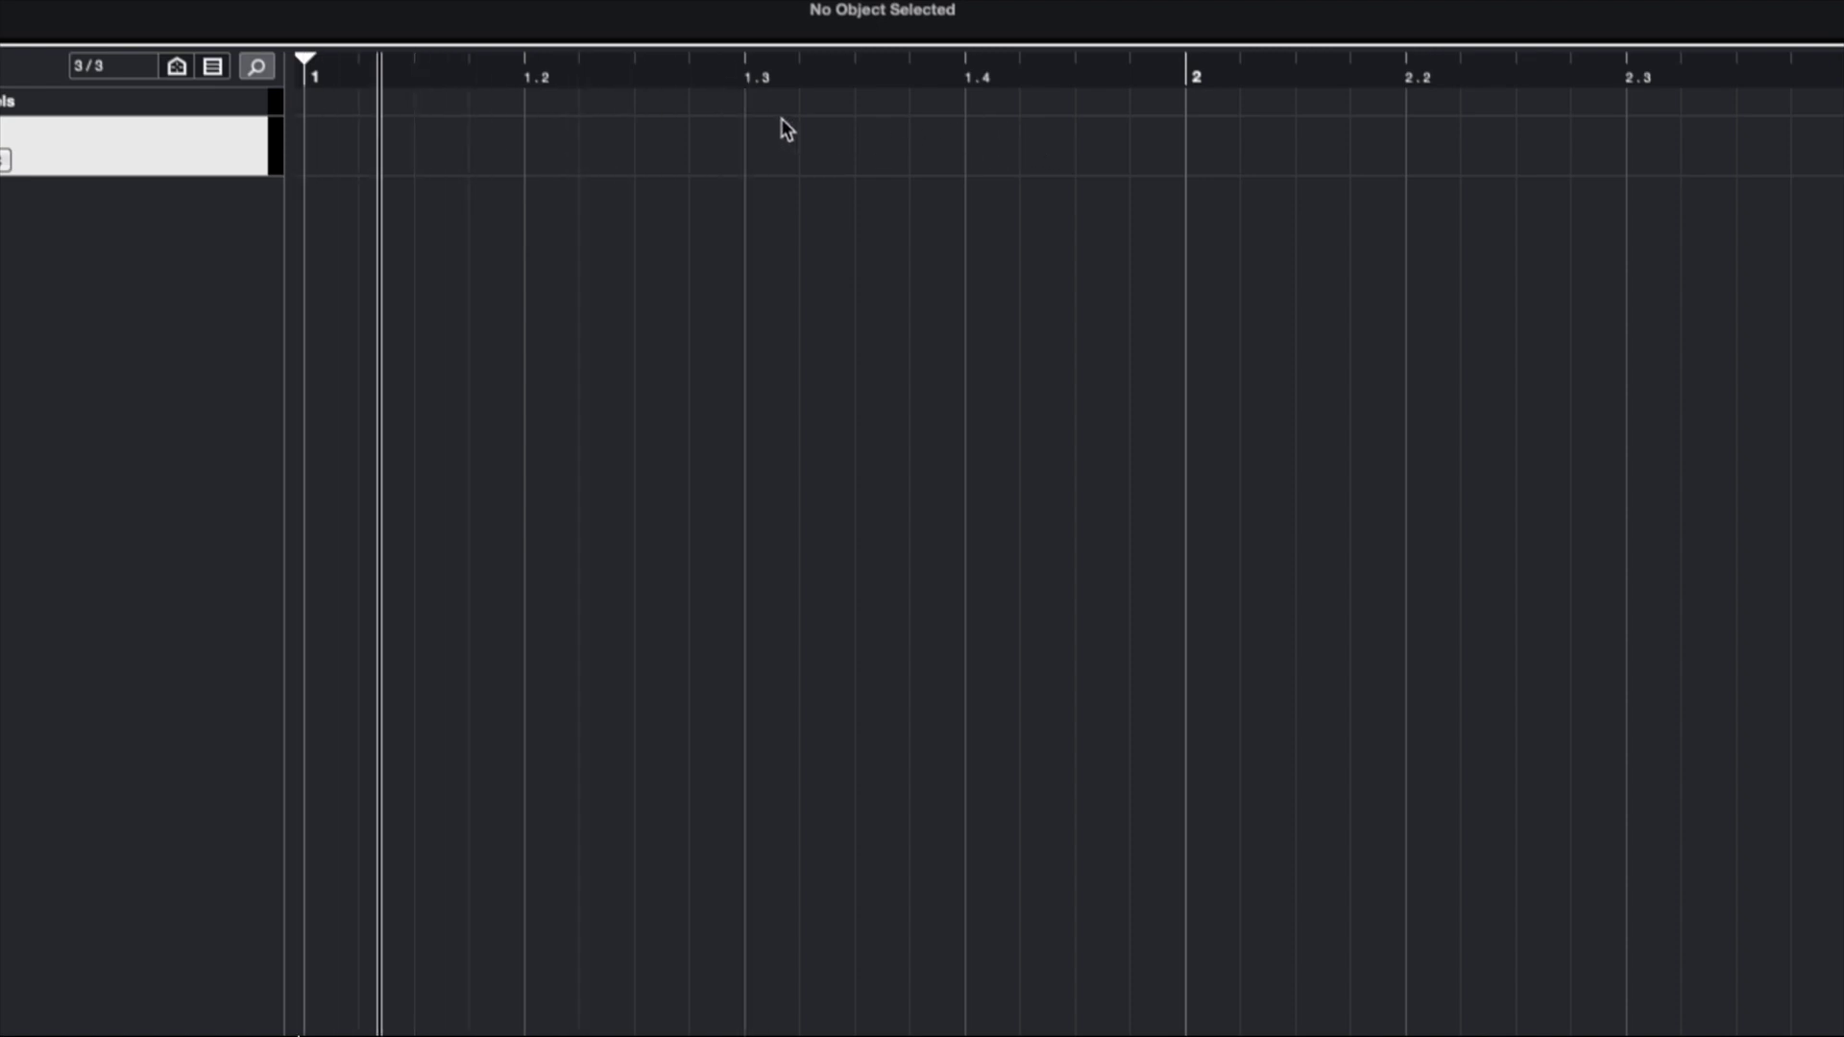
pyautogui.press('space')
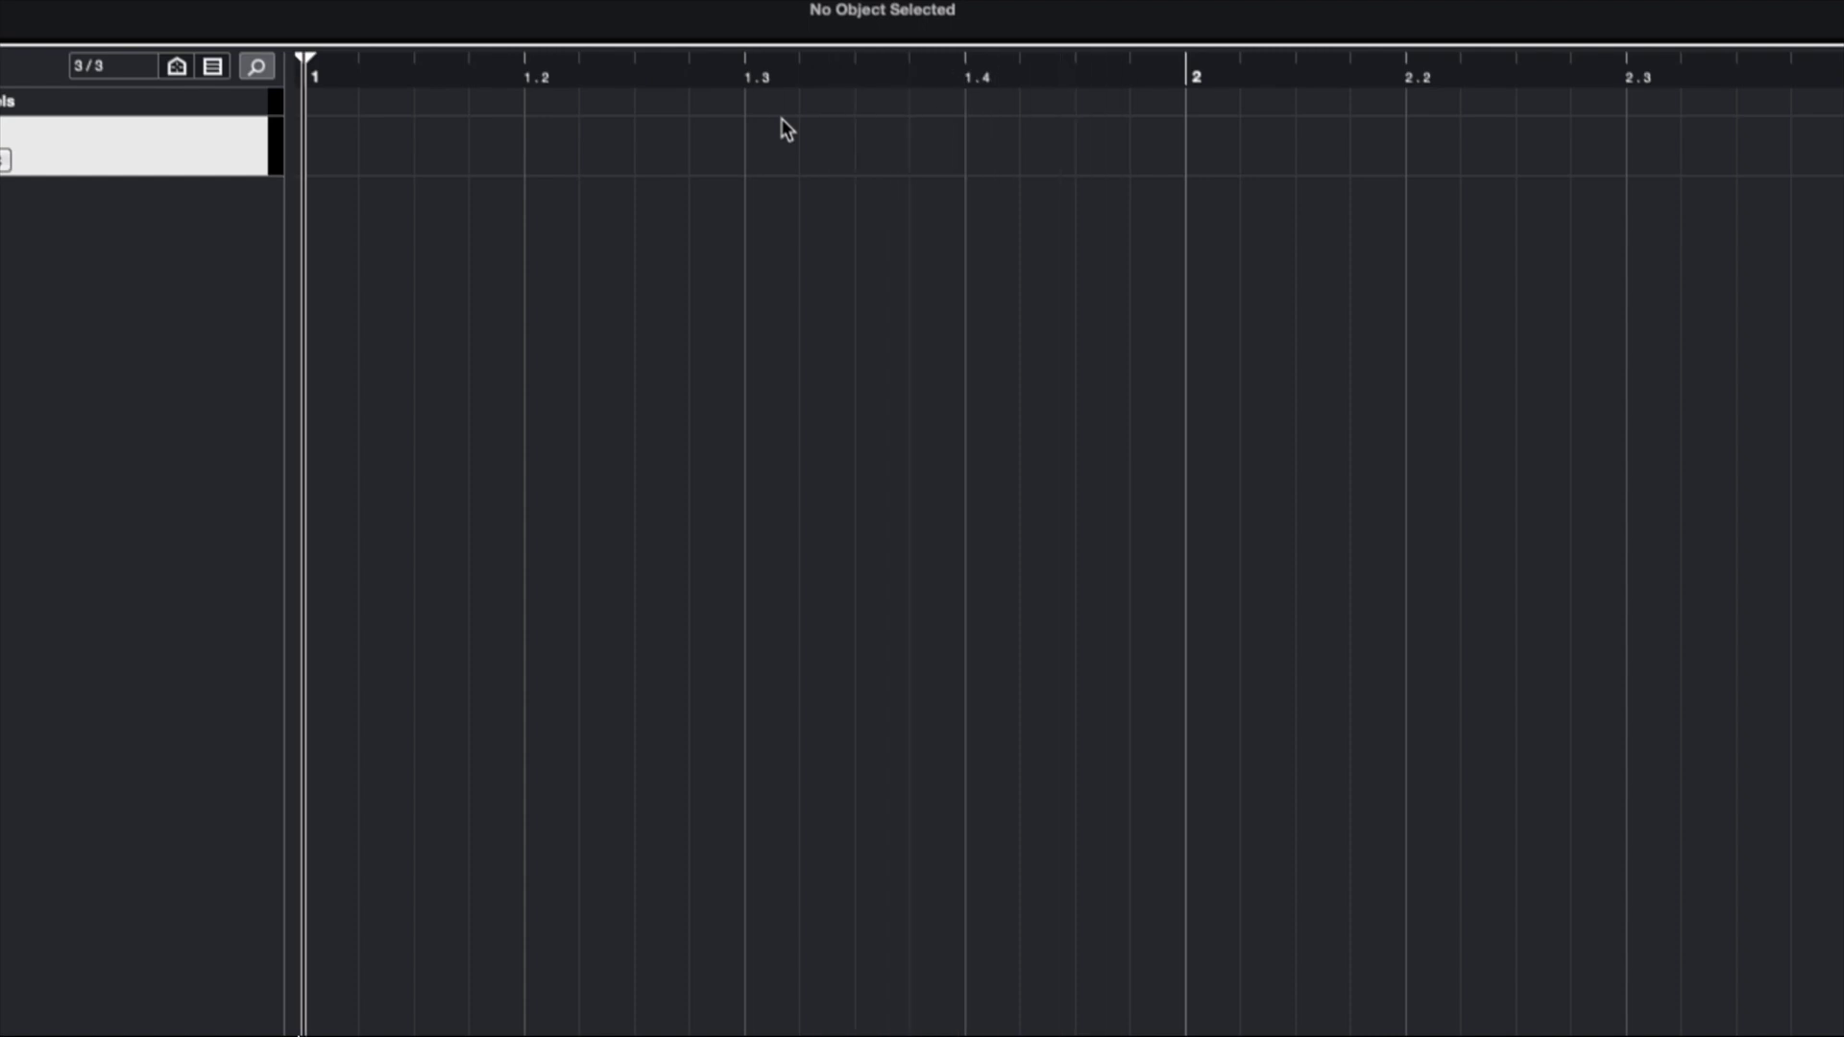
pyautogui.press('space')
pyautogui.press('space')
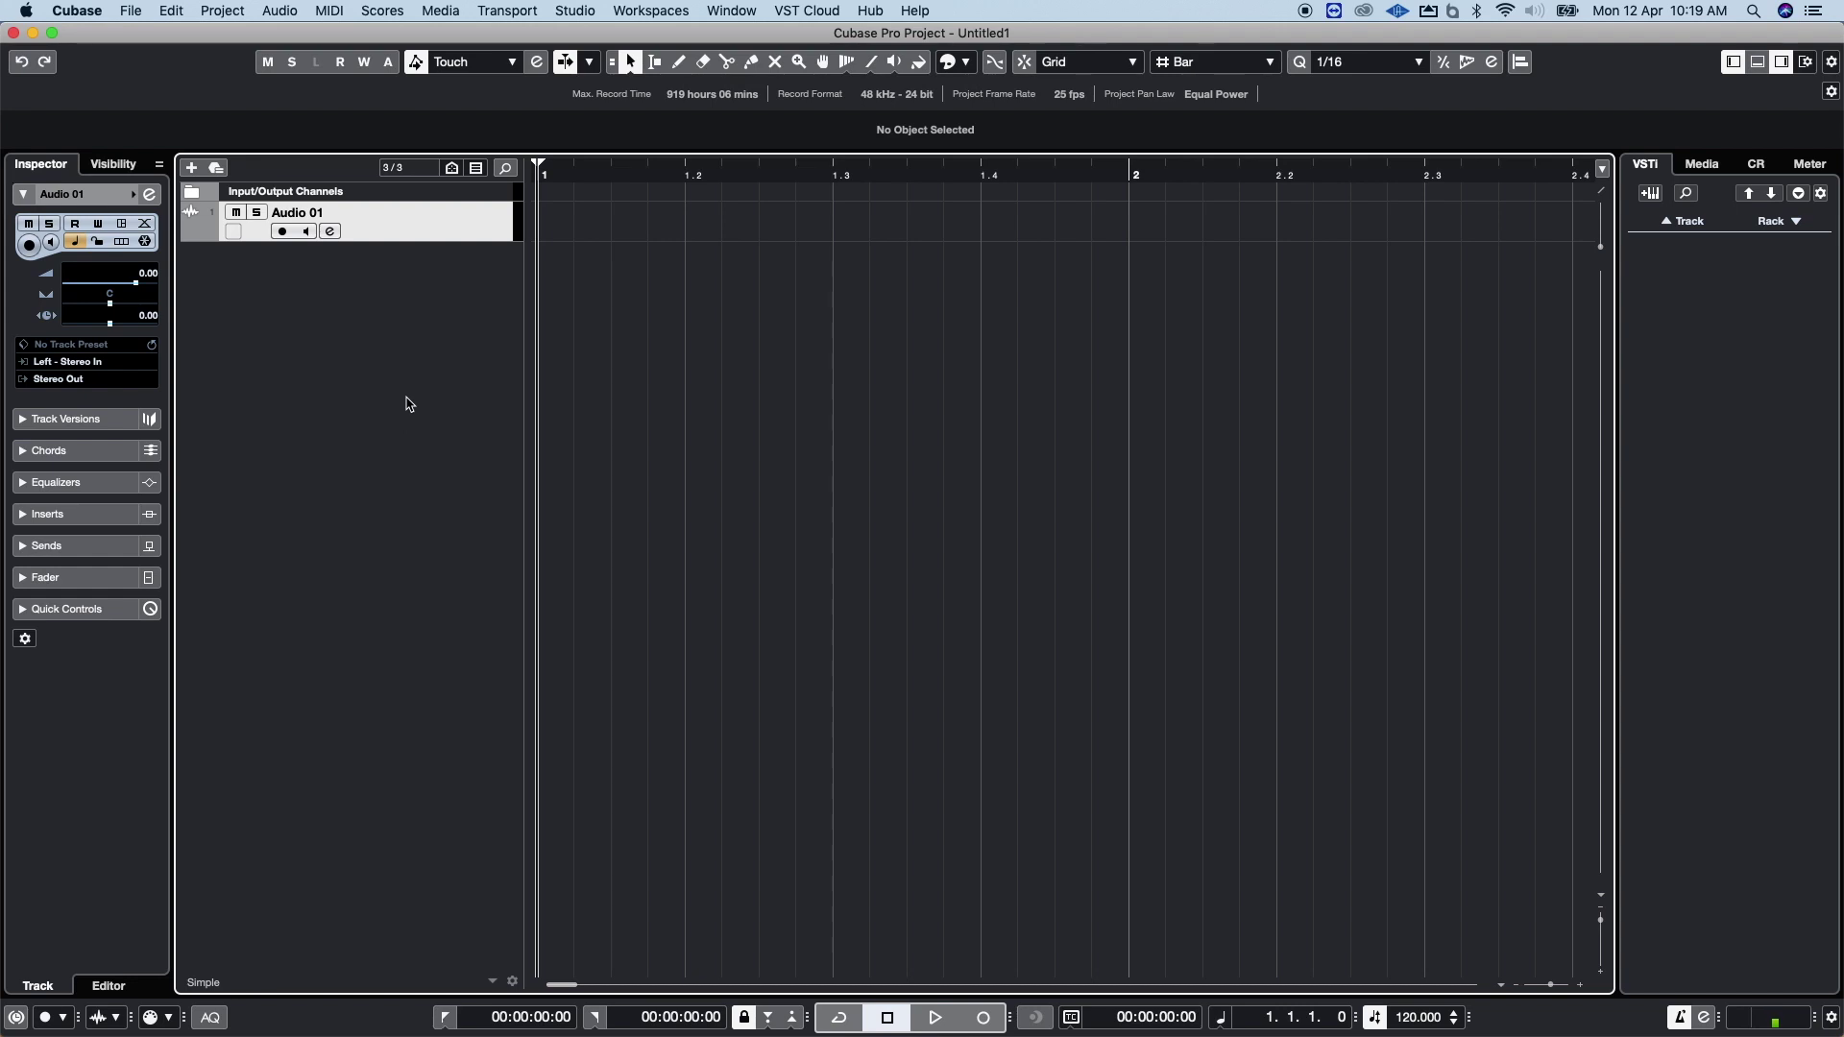
# Change the project's time signature to 3/4 and close the tempo and signature window
pyautogui.press('super+t')
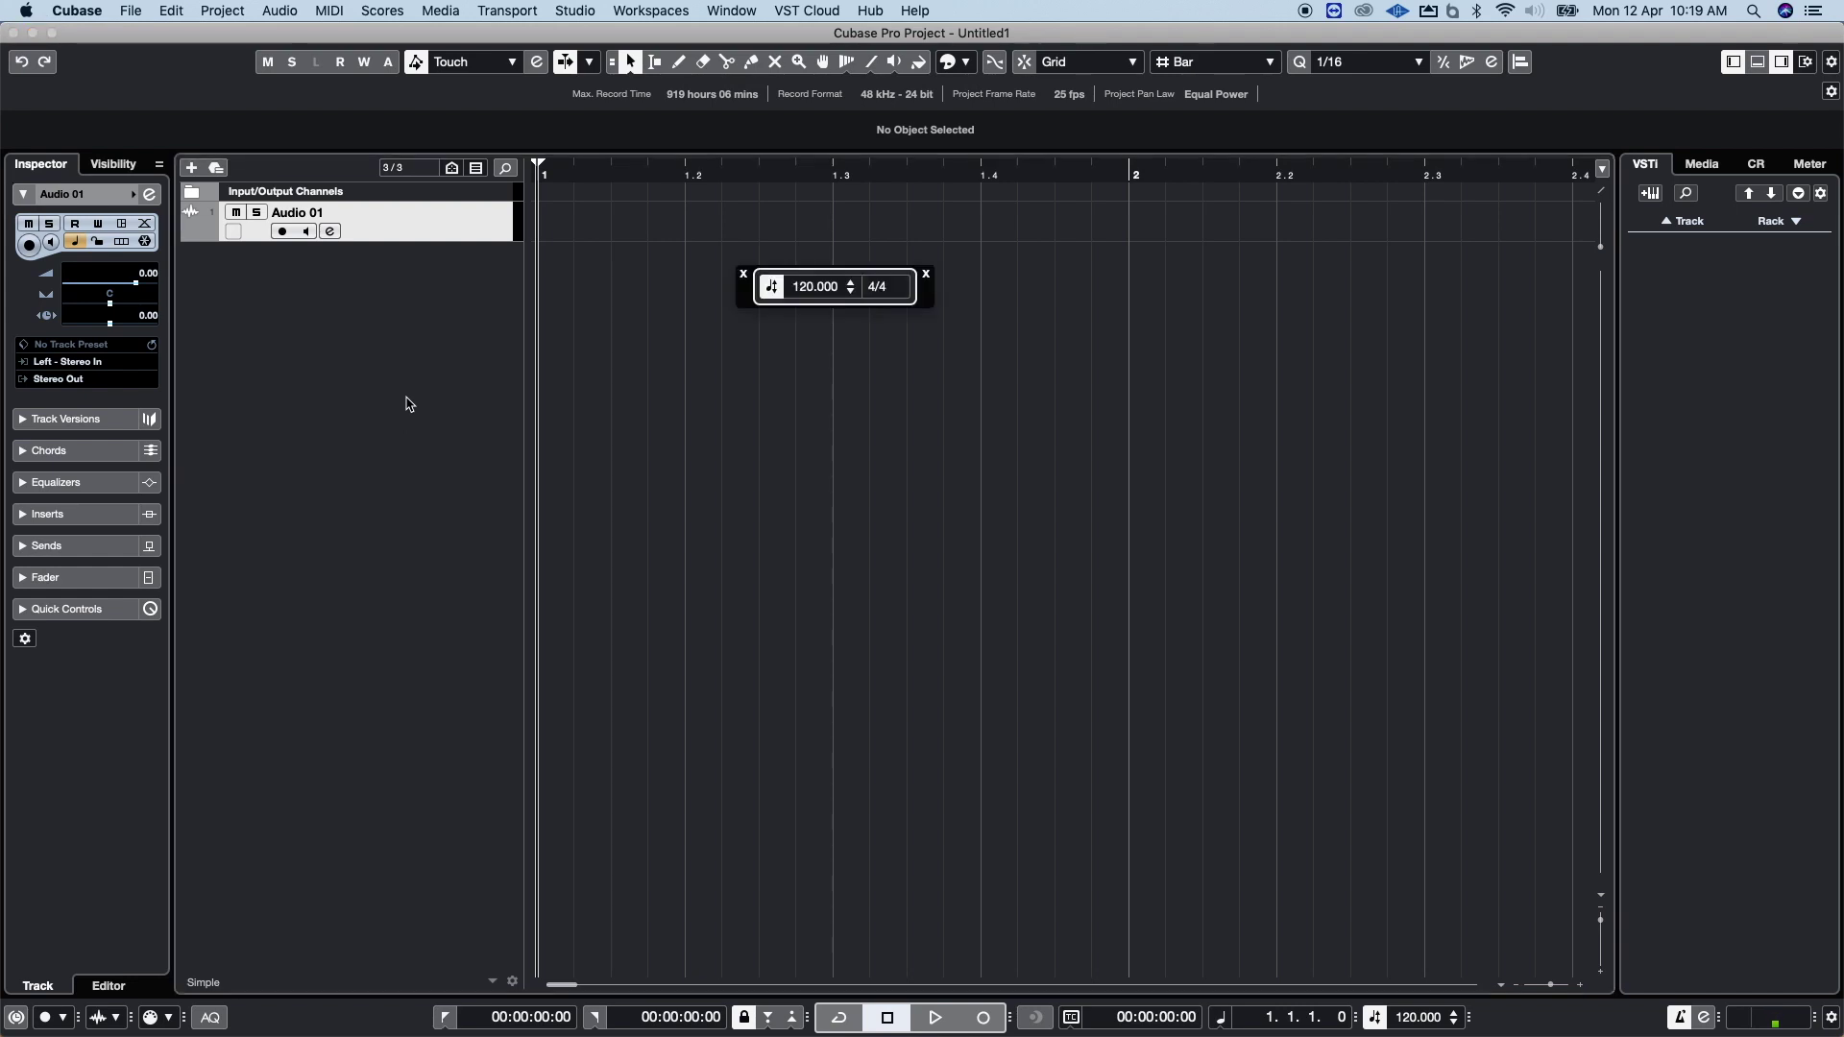
pyautogui.click(881, 286)
pyautogui.write('3/')
pyautogui.press('Return')
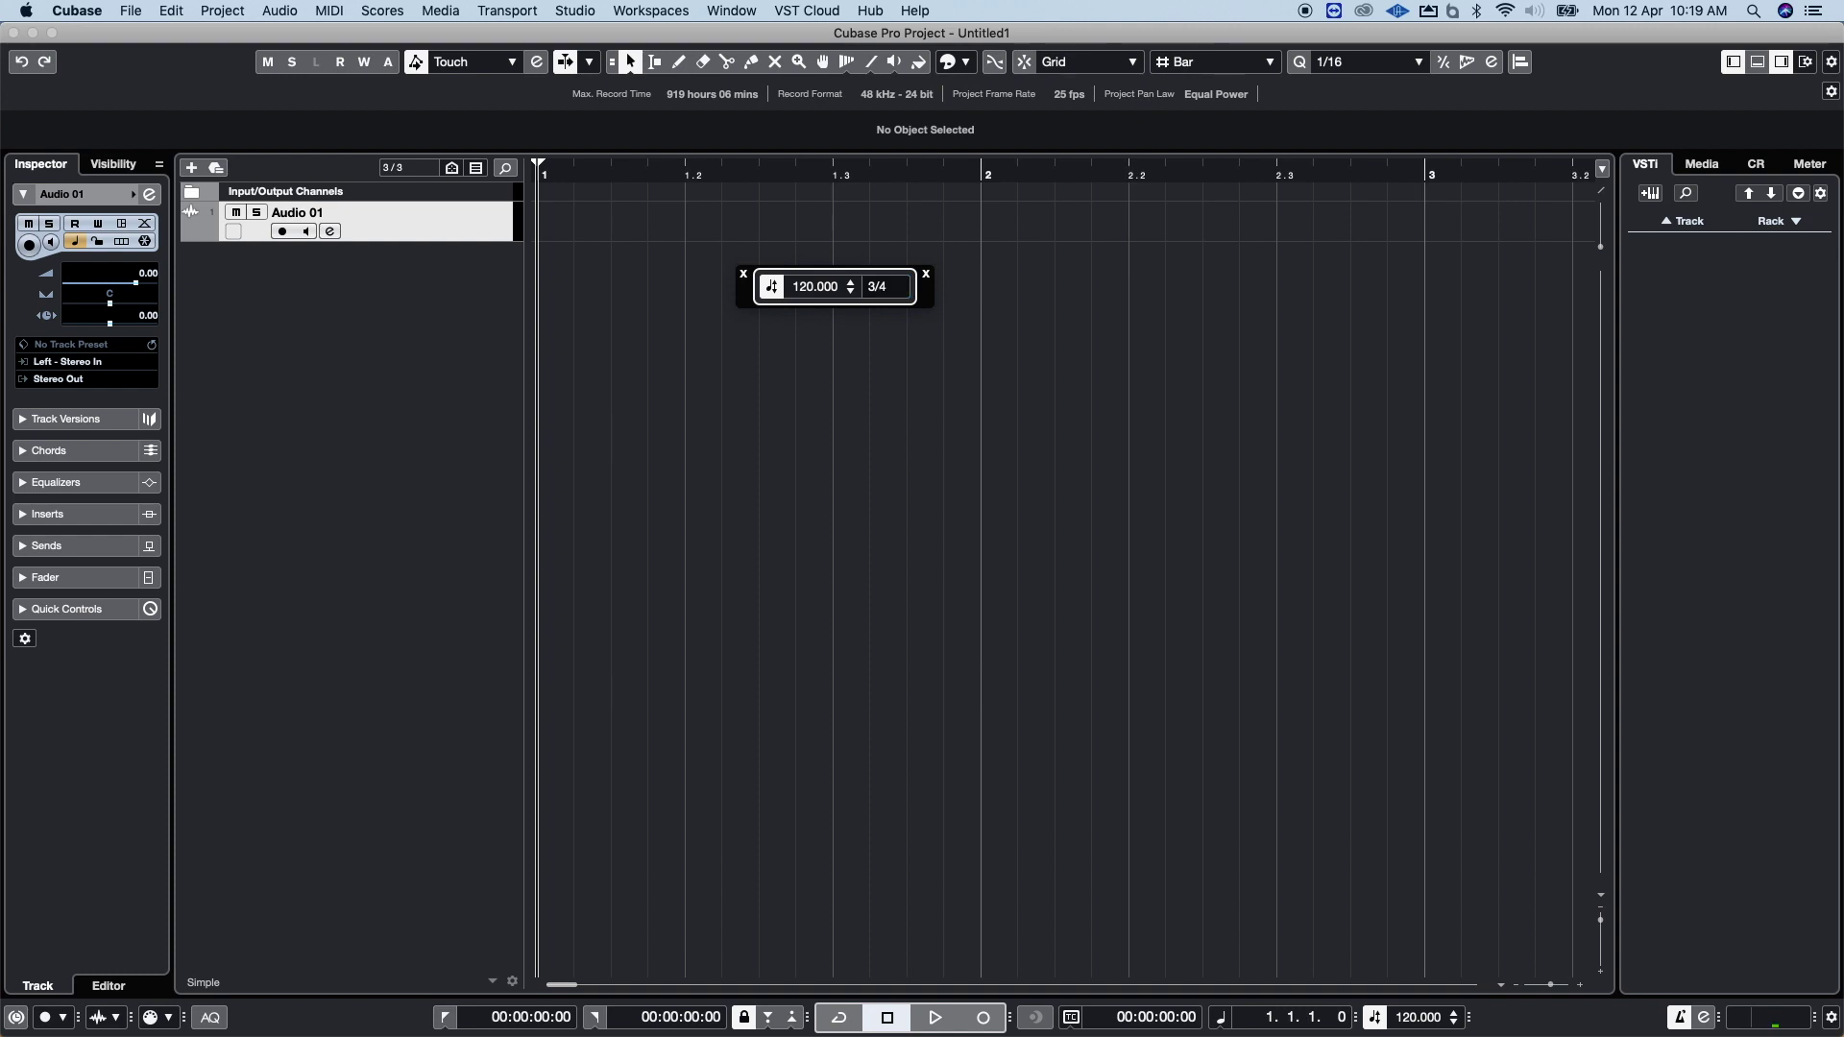
pyautogui.click(744, 276)
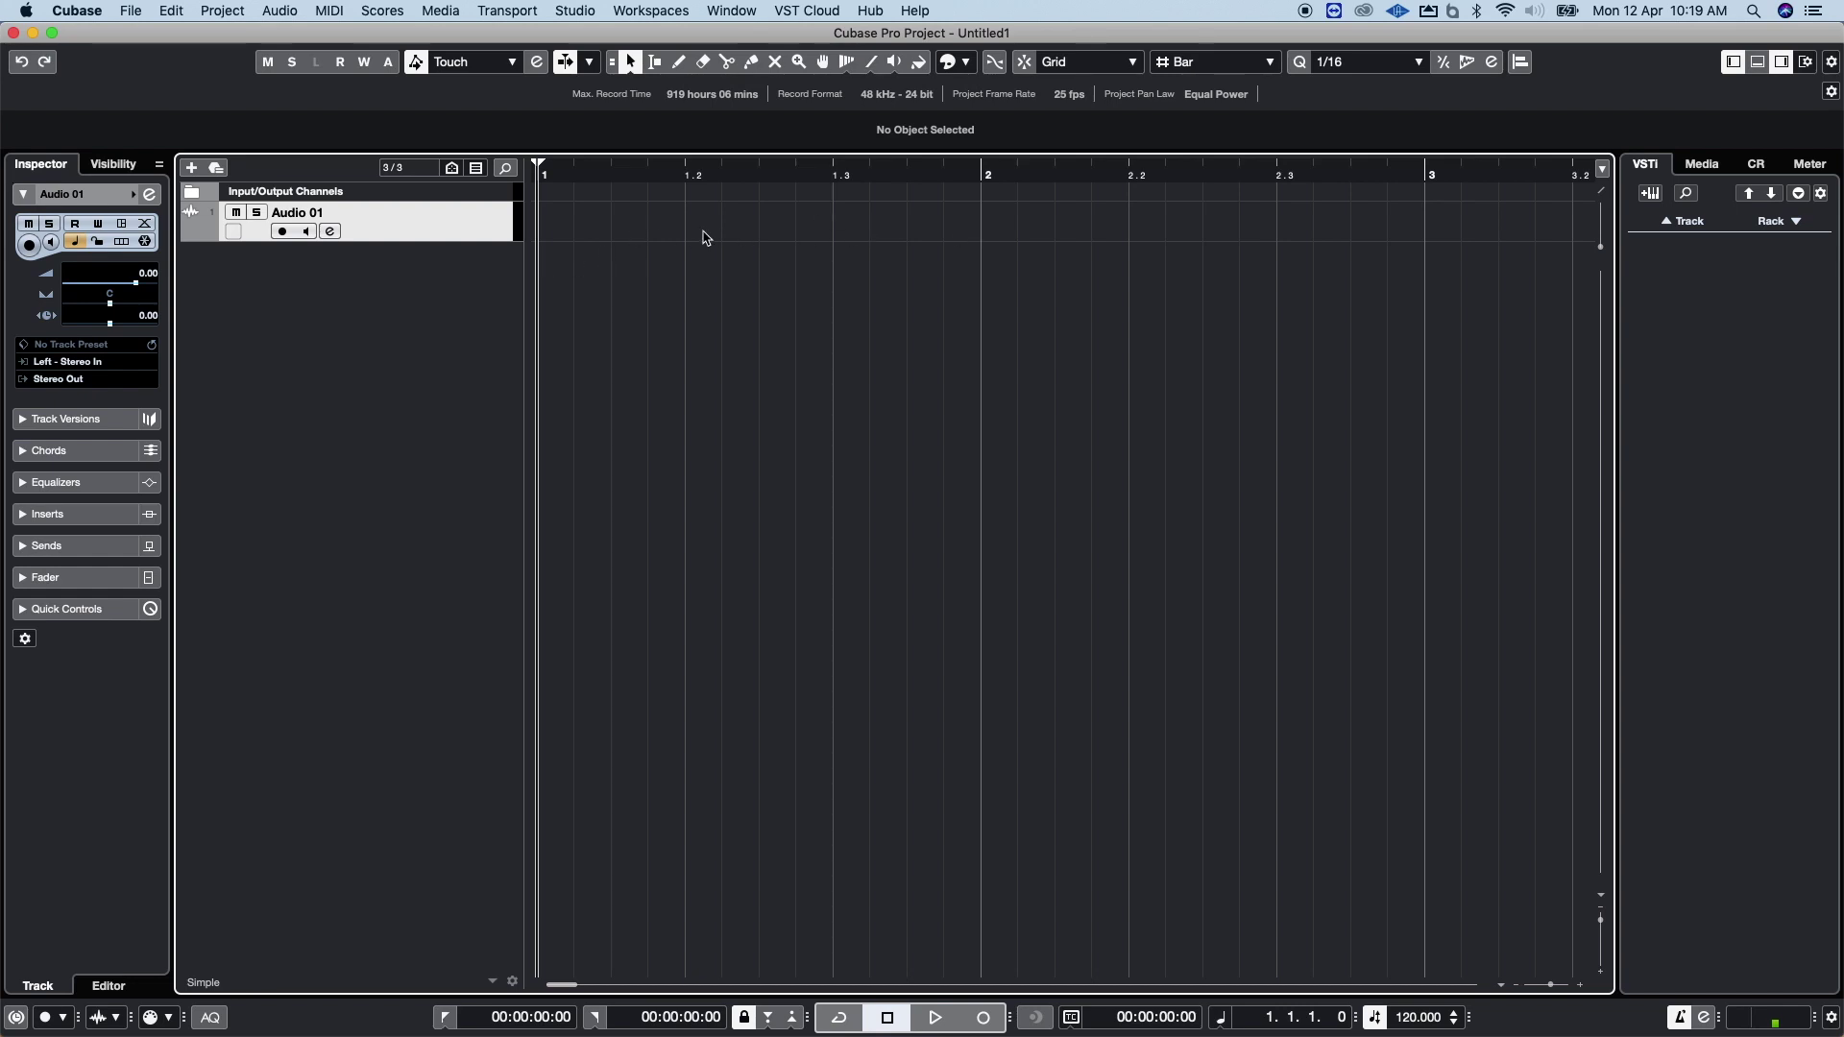
# Play the project from bar 1 twice to listen to the 3/4 count, stopping after each pass
pyautogui.press('space')
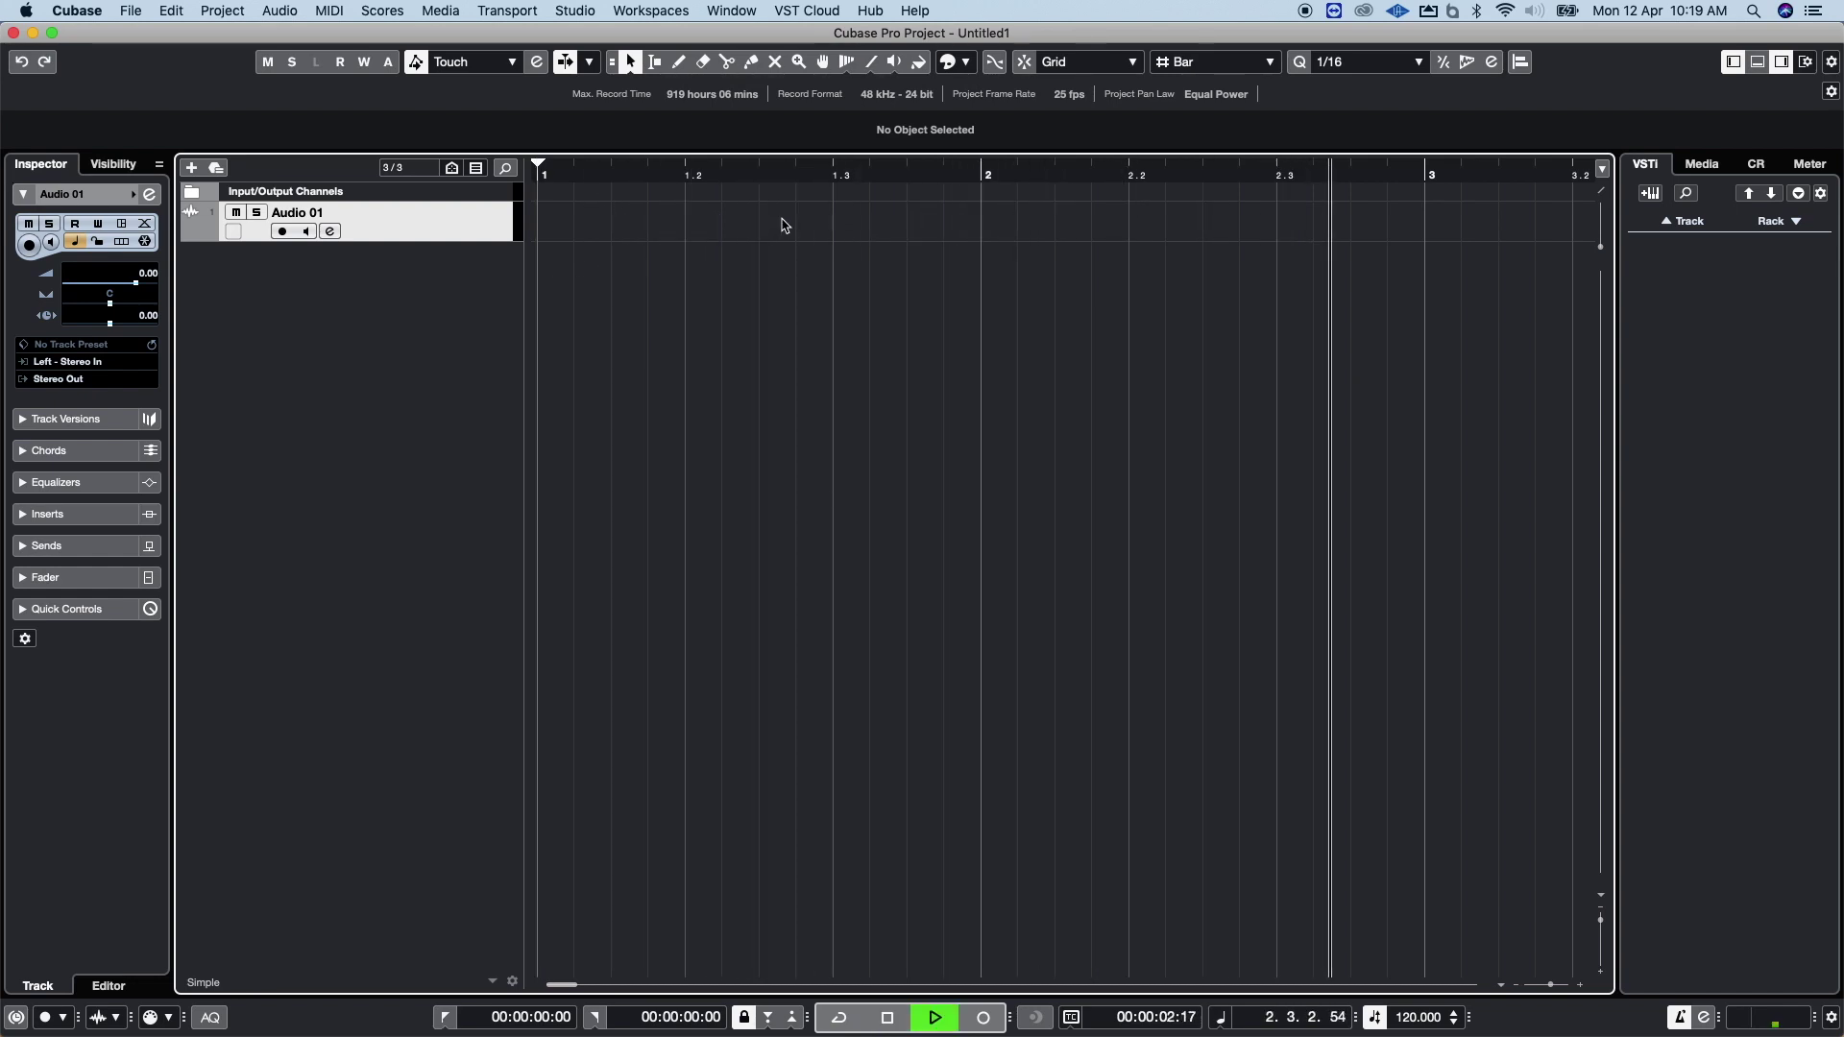
pyautogui.press('space')
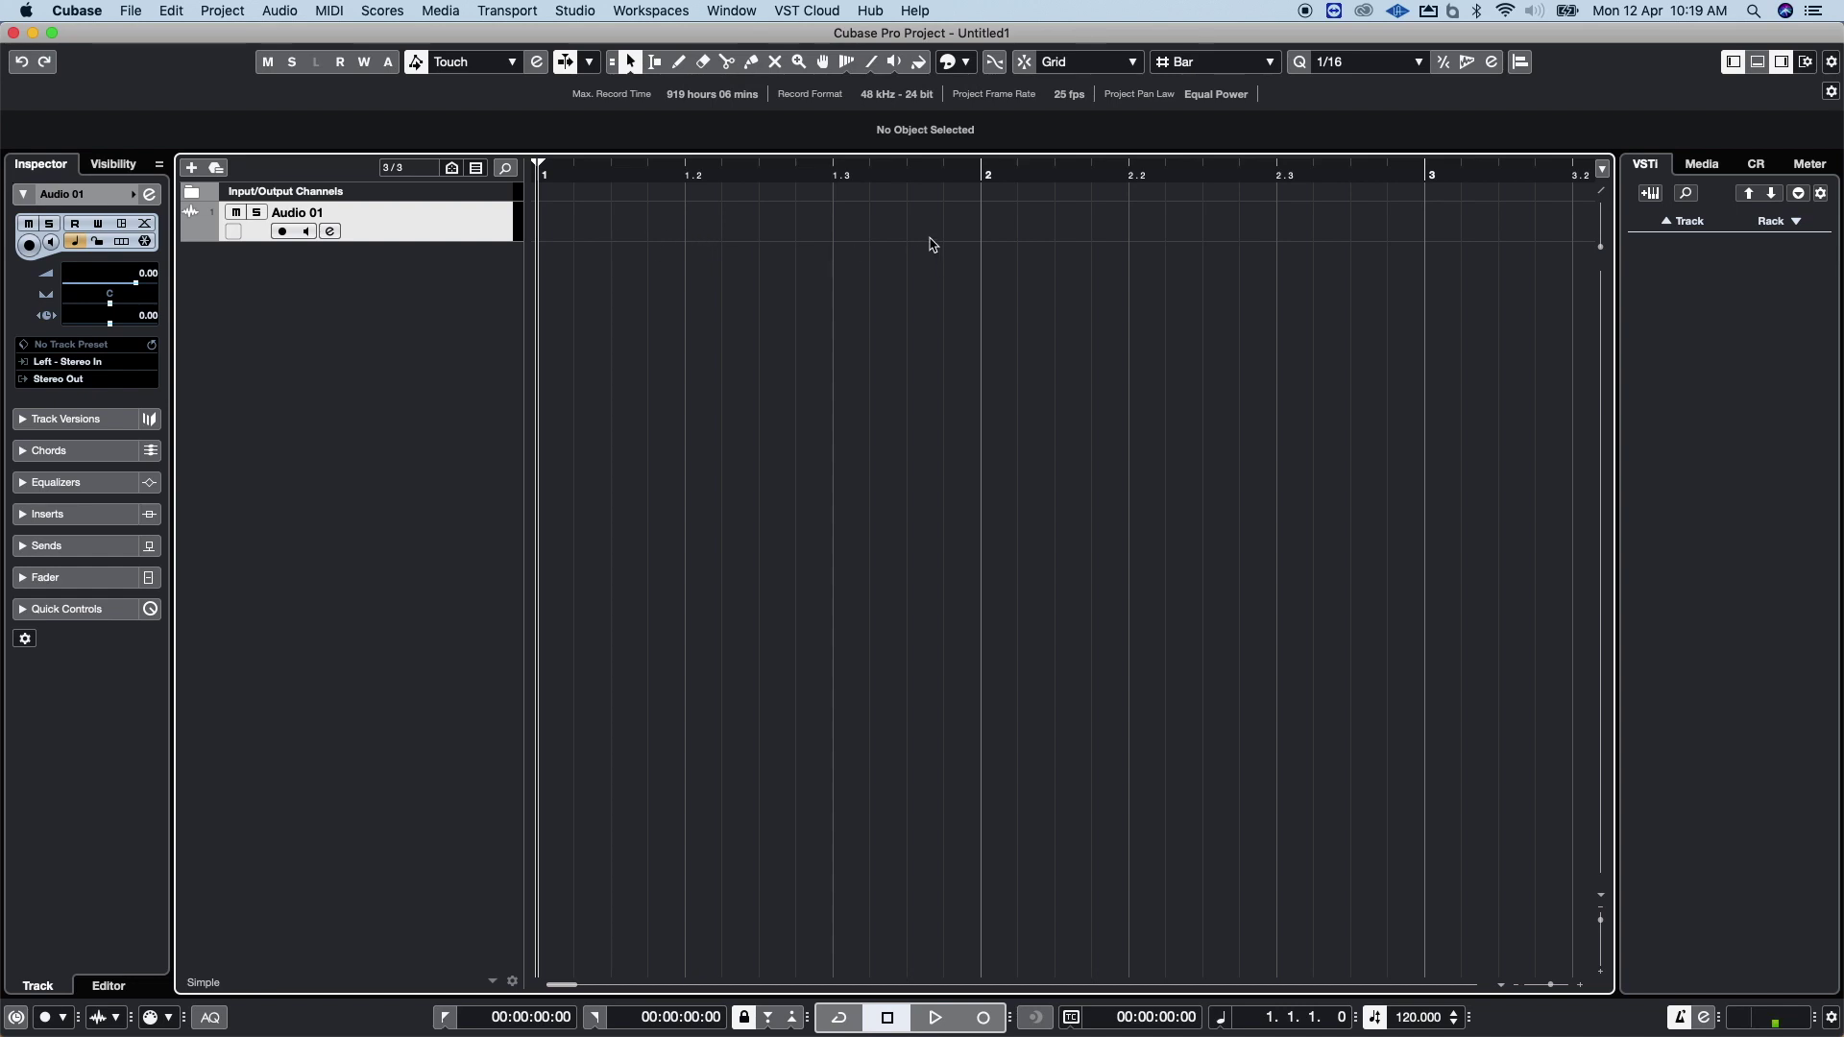
pyautogui.press('space')
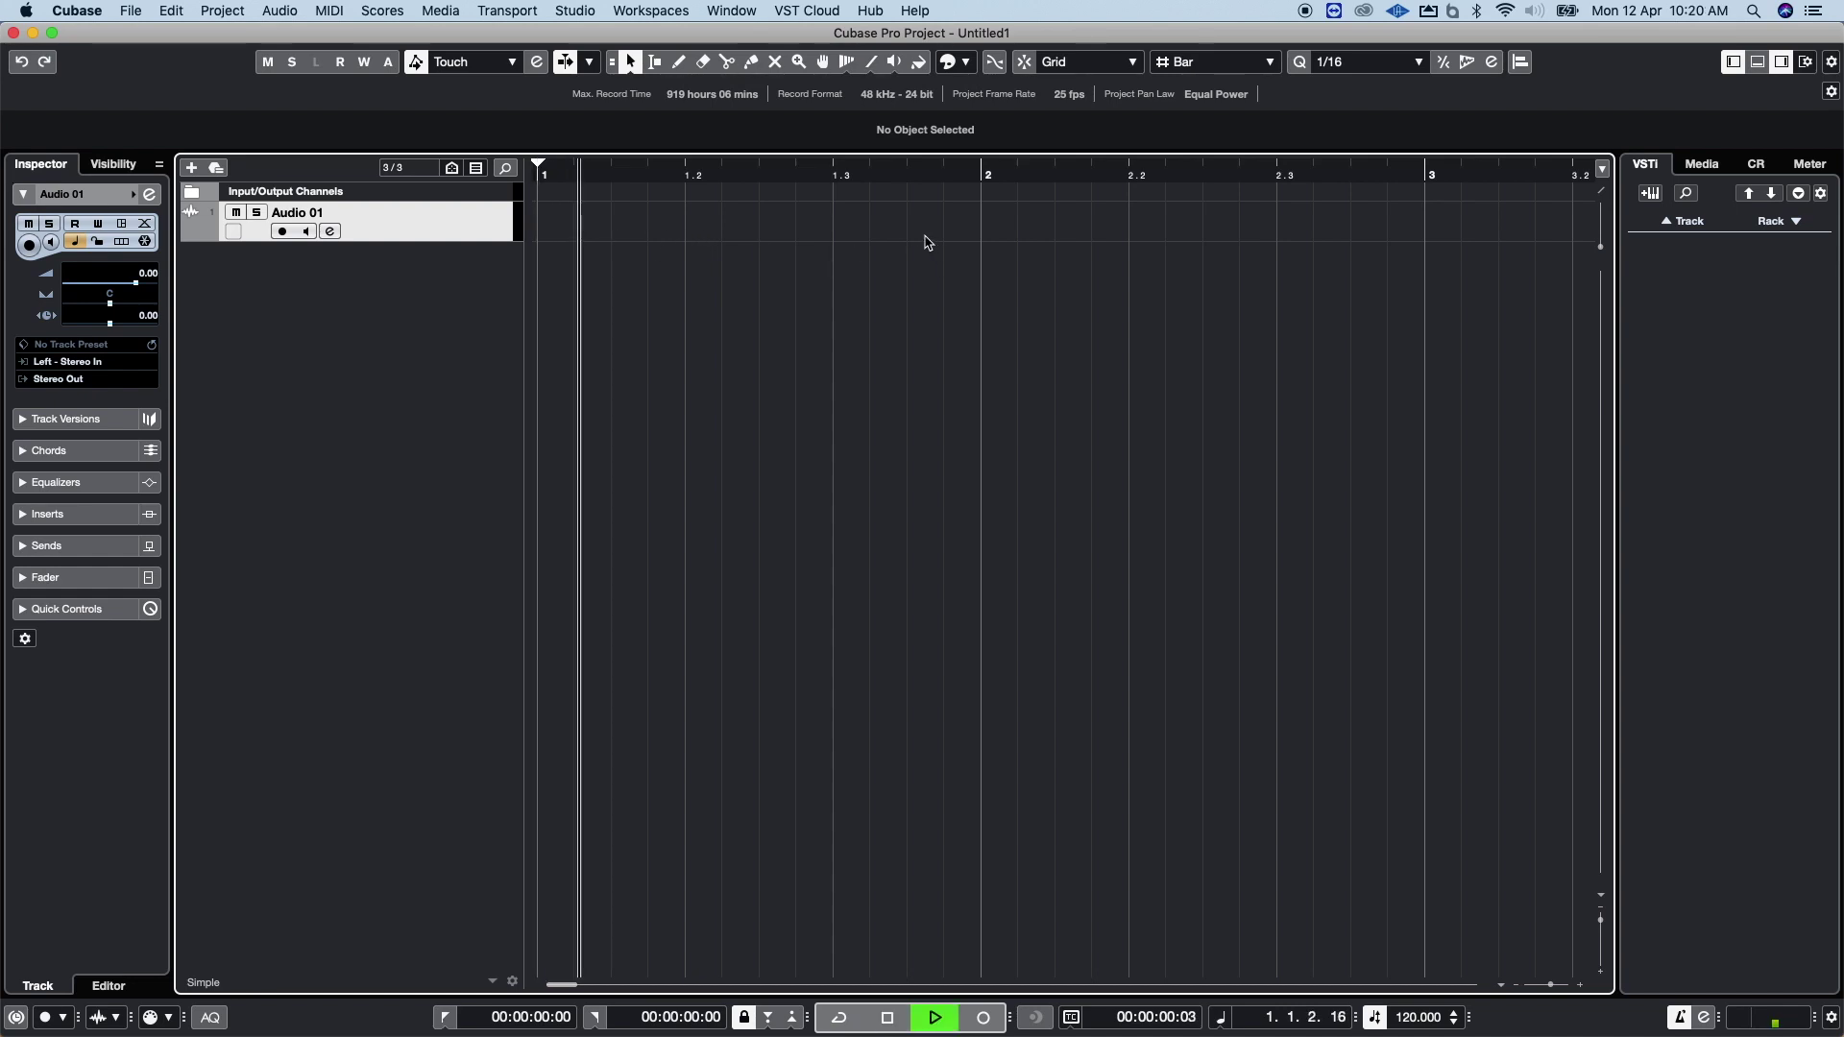
pyautogui.press('space')
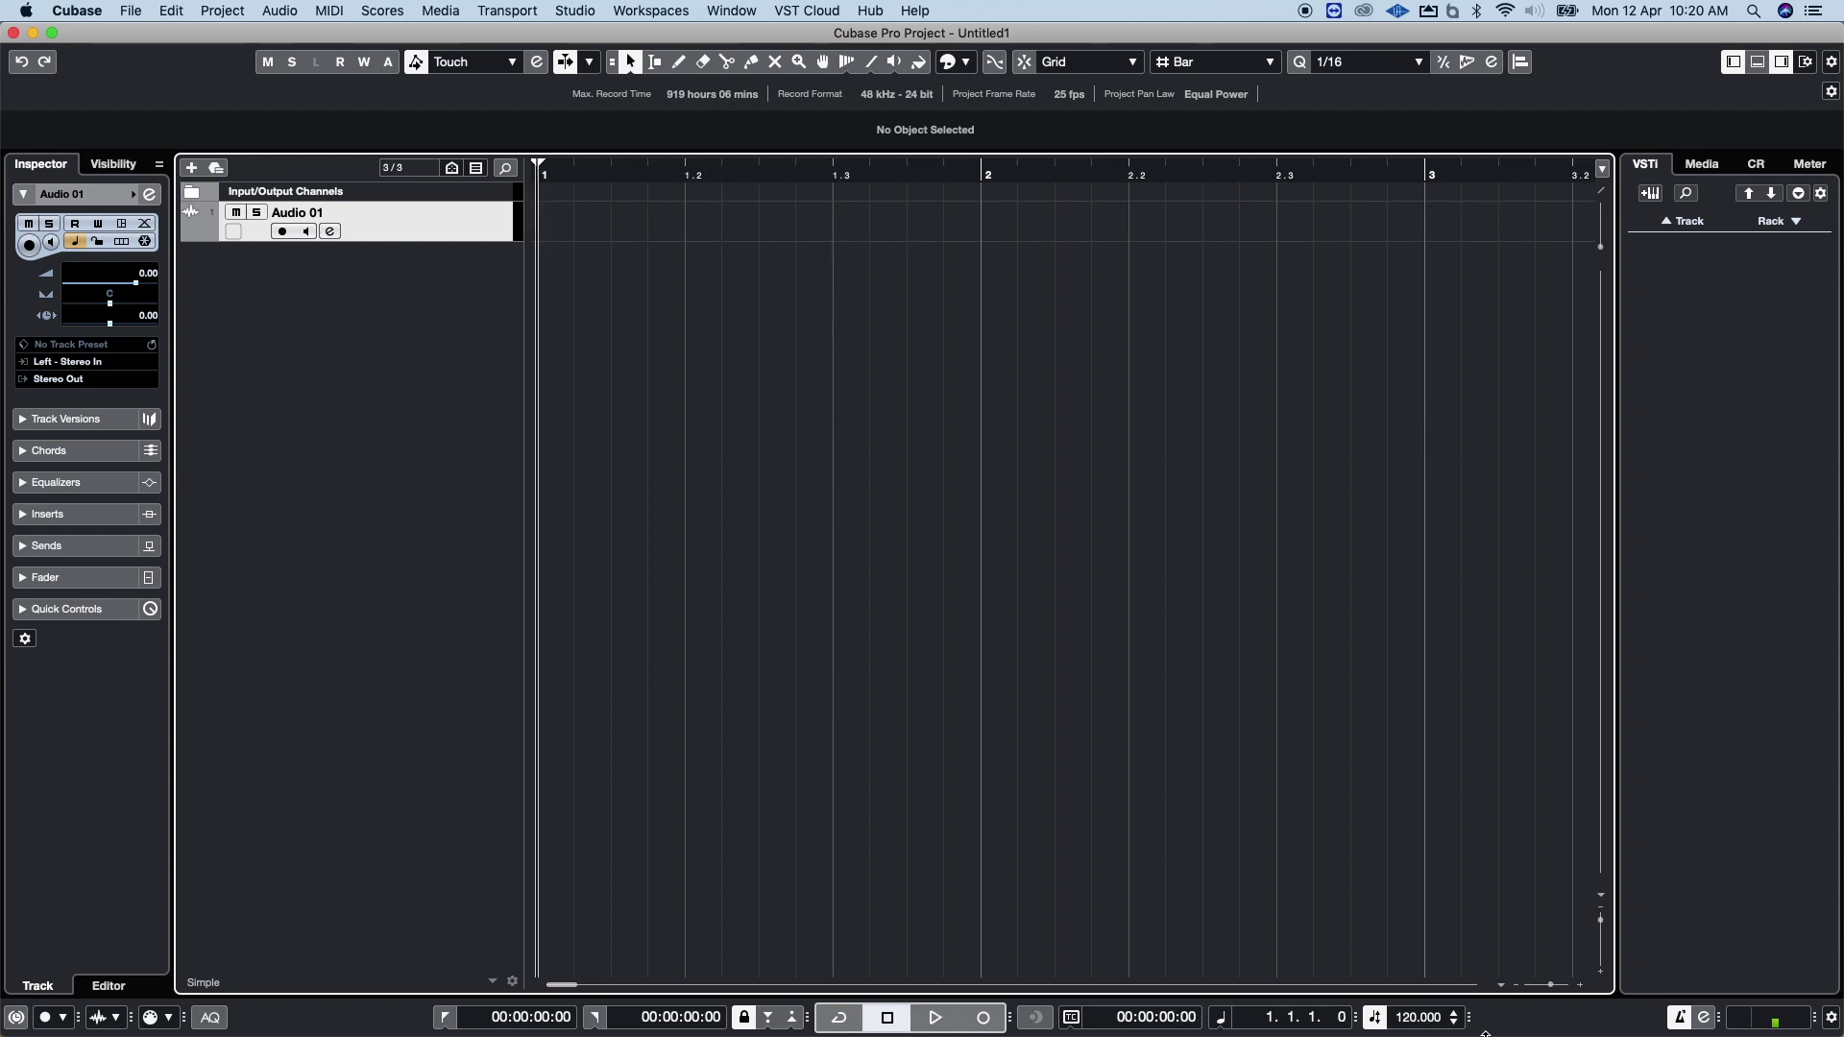
# Set the project tempo to 160 BPM
pyautogui.doubleClick(1427, 1016)
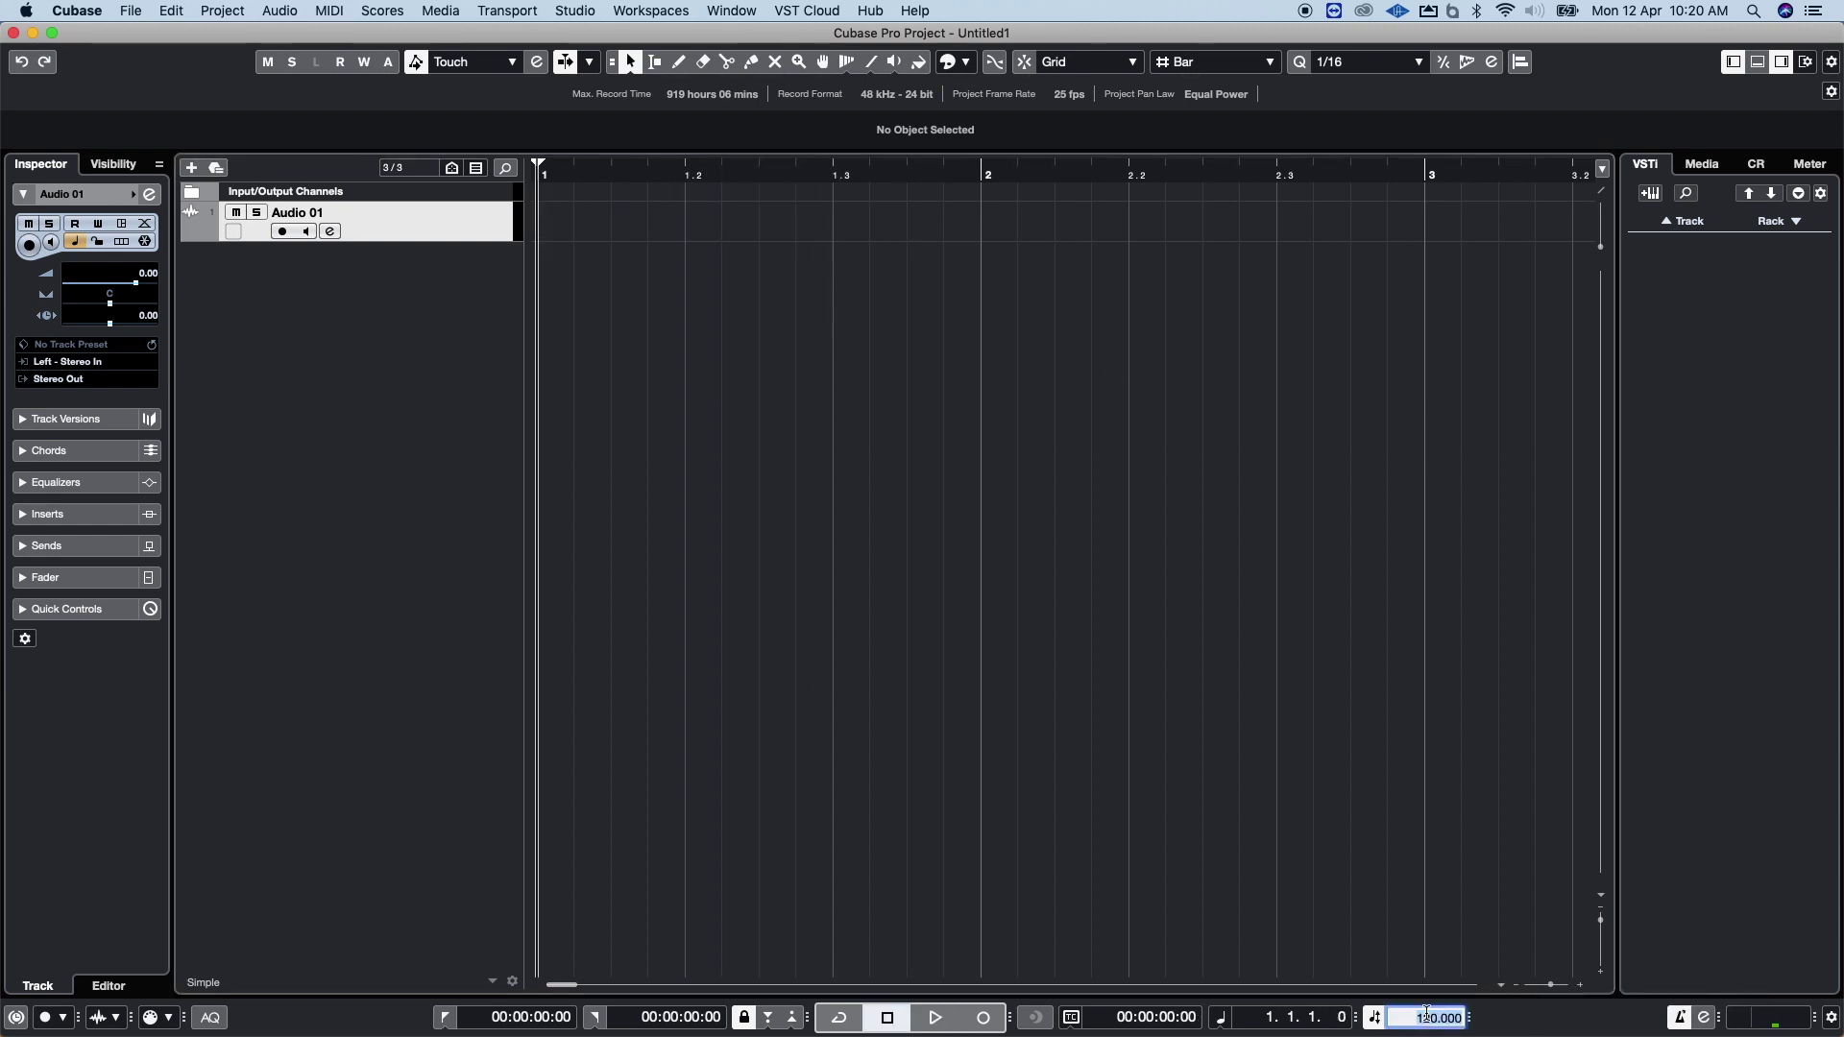
pyautogui.write('160')
pyautogui.press('Return')
# Play the project from bar 1 repeatedly to listen to the 3/4 count at the faster tempo, stopping after each pass
pyautogui.press('space')
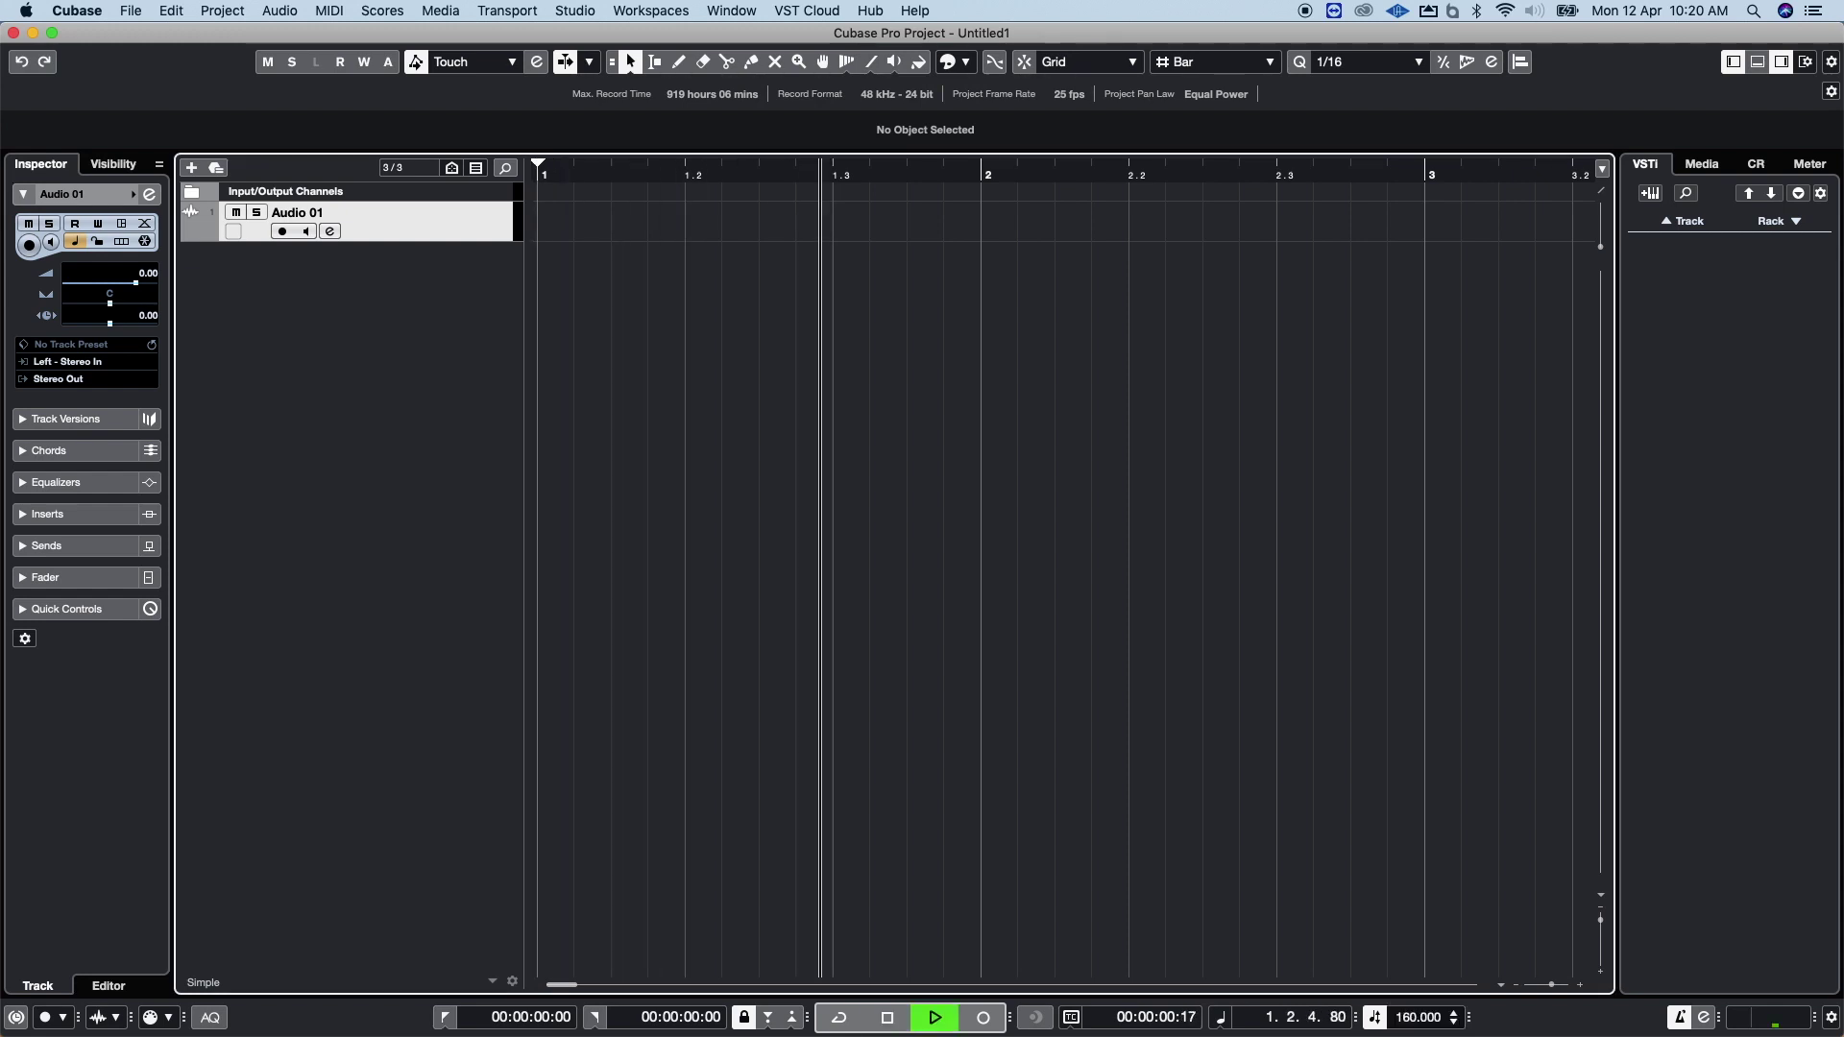
pyautogui.press('space')
pyautogui.press('space')
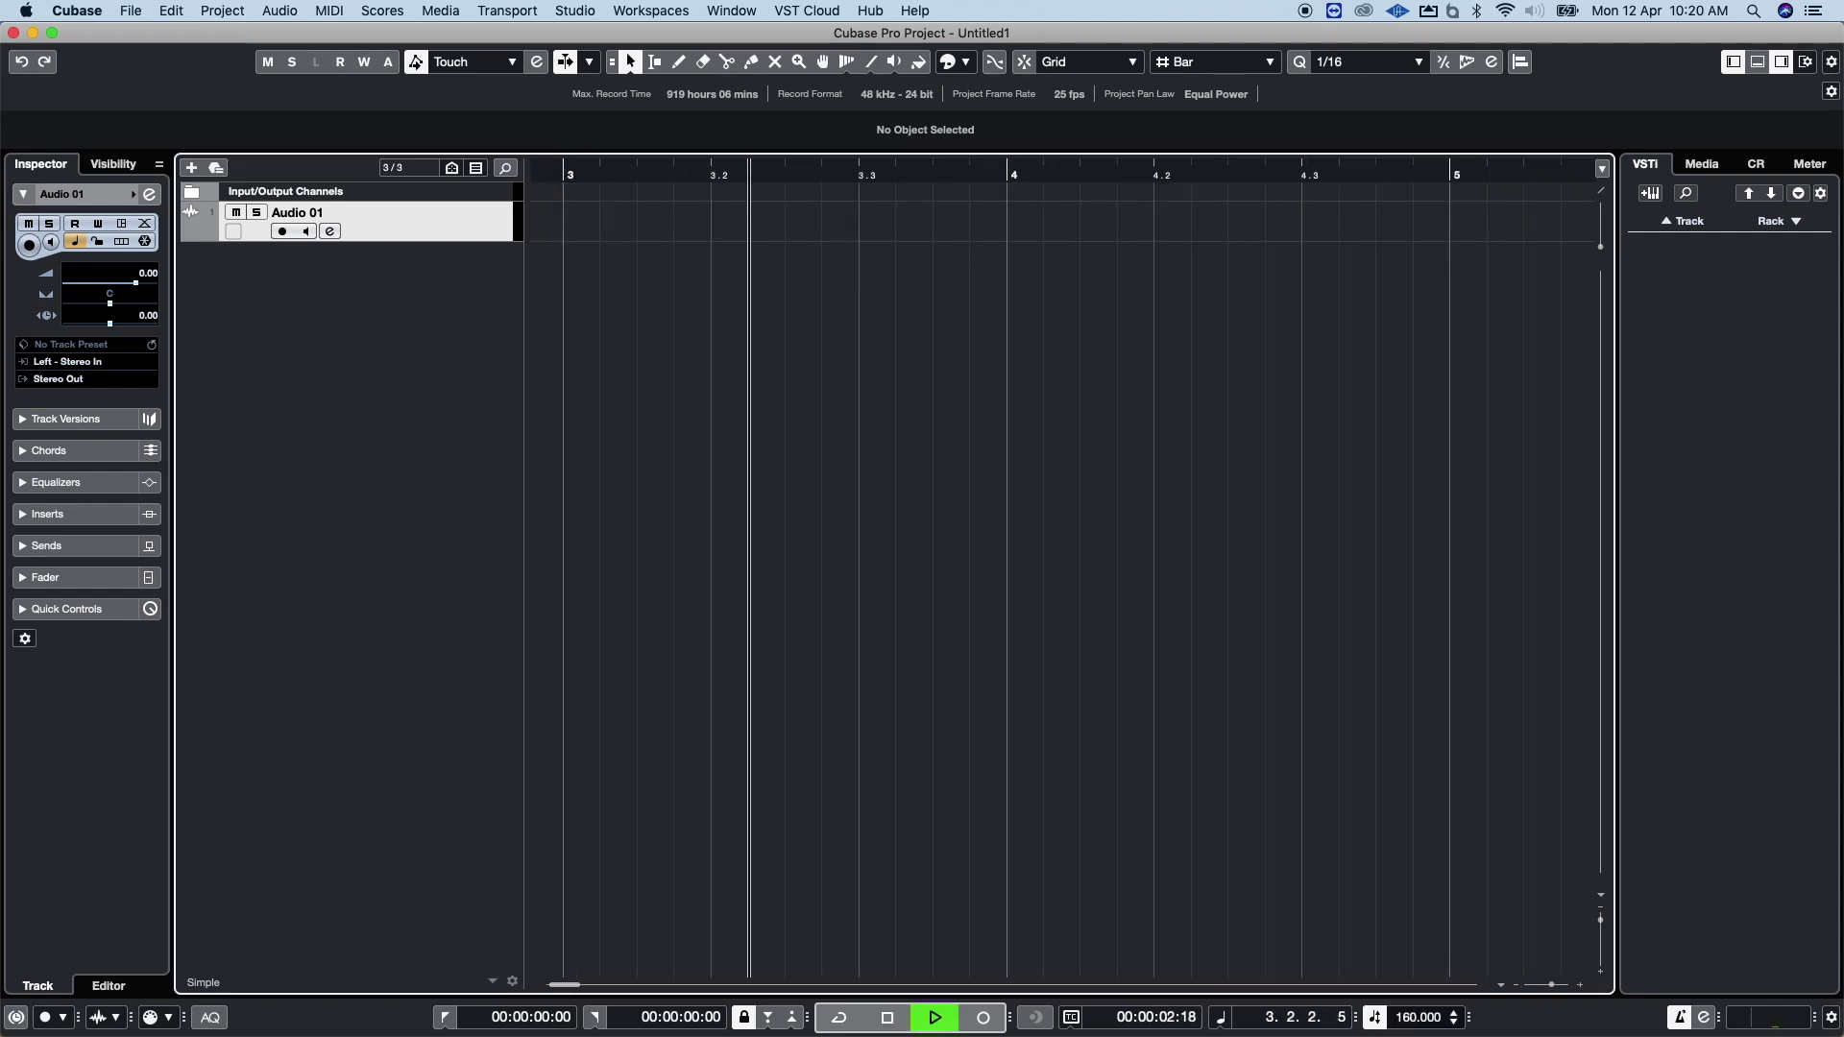
pyautogui.press('space')
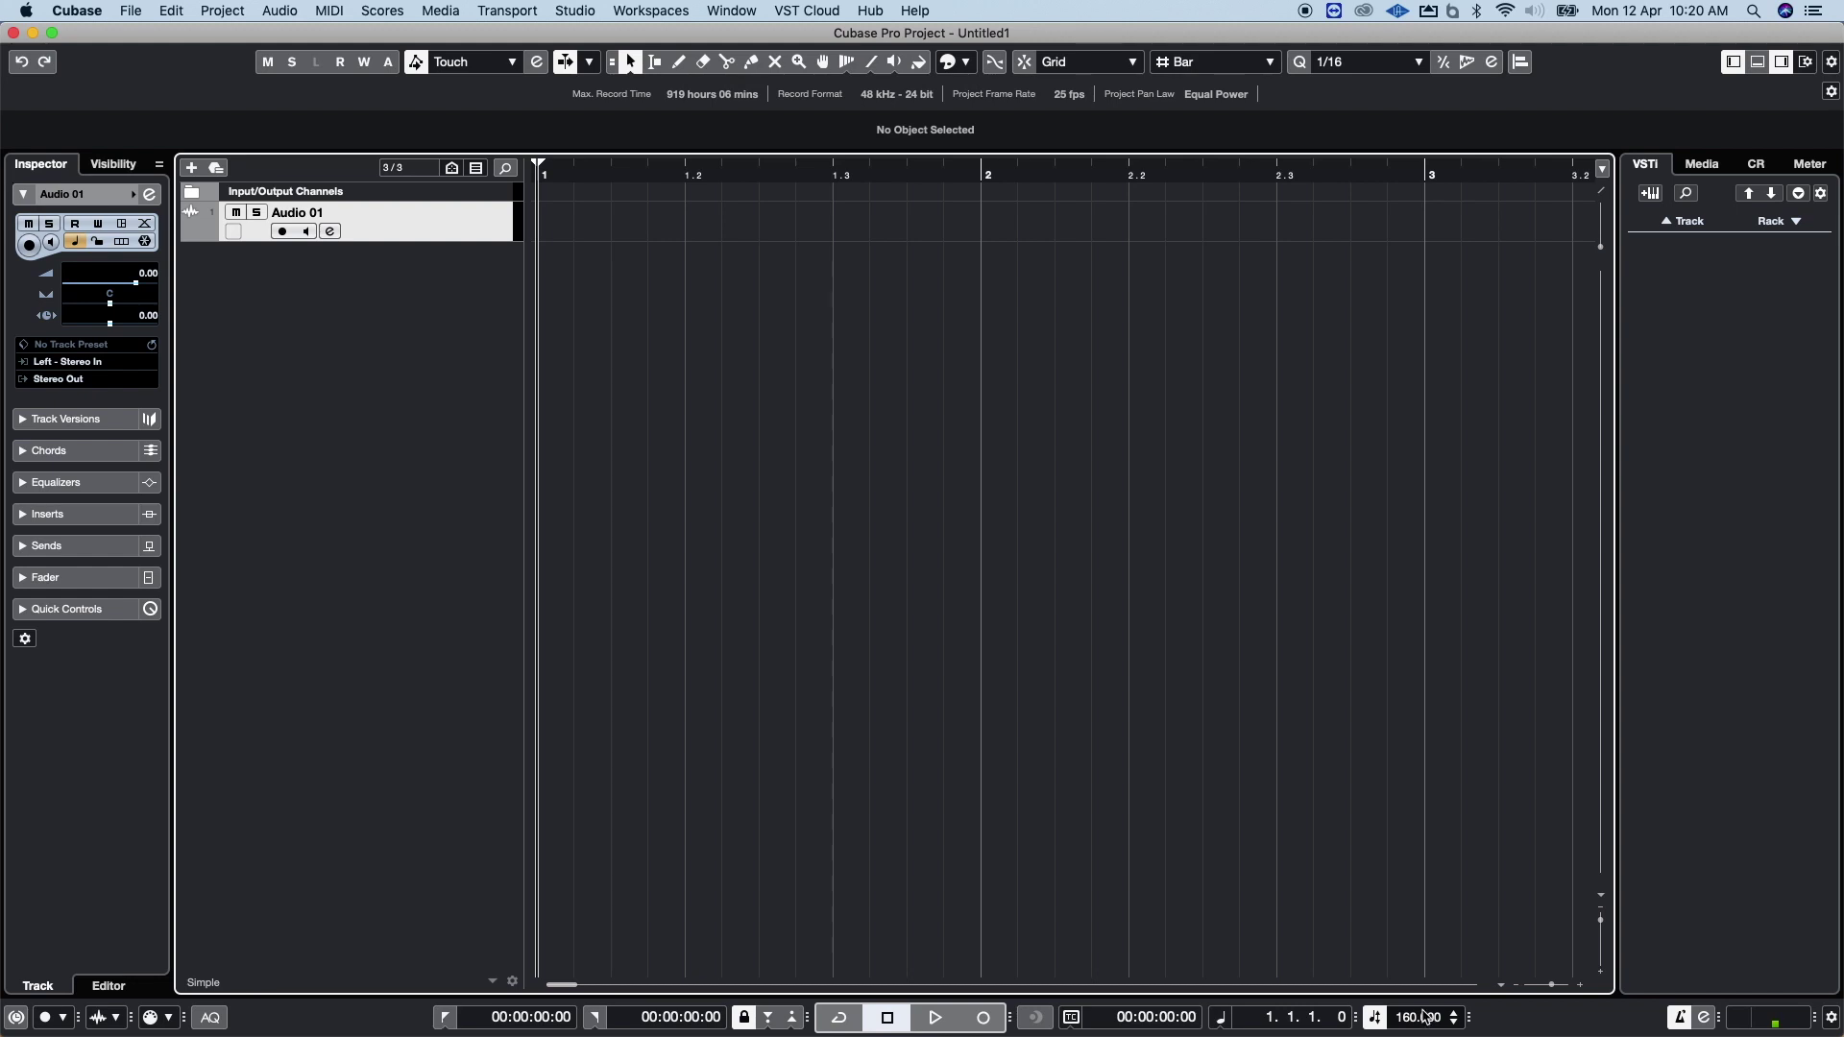
pyautogui.press('space')
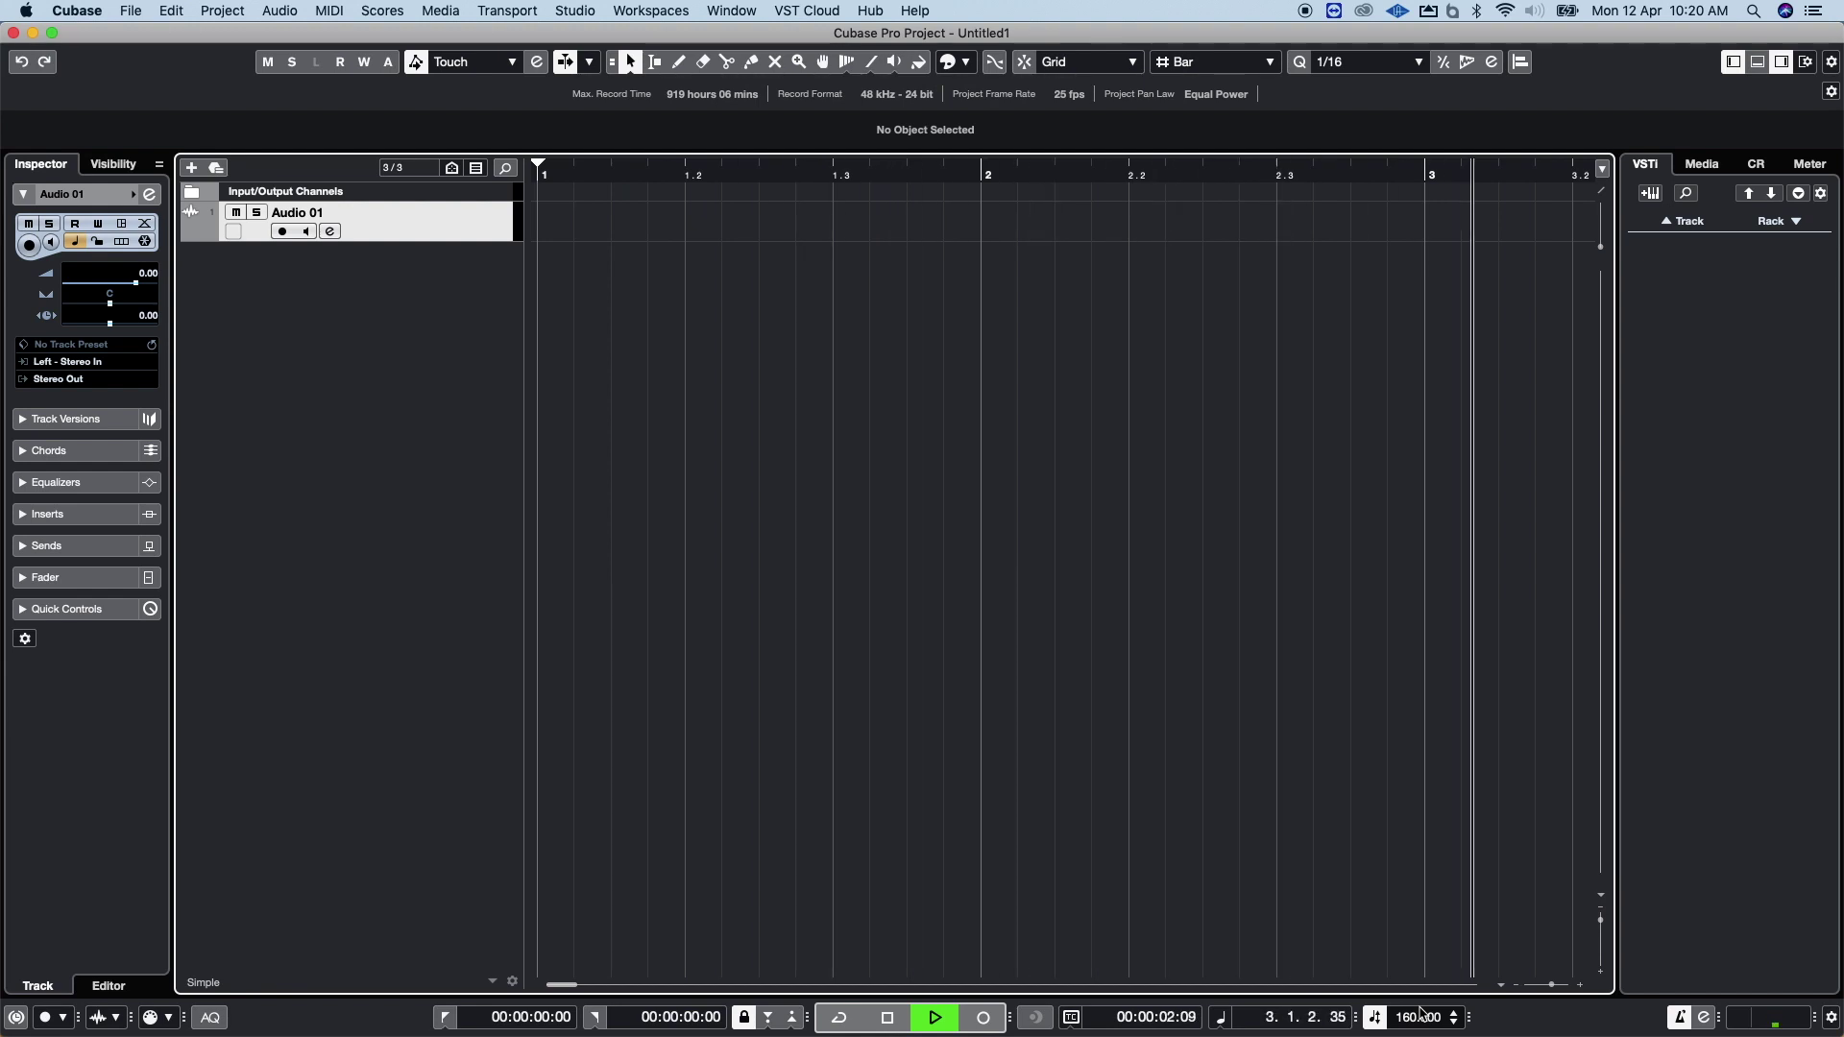
pyautogui.press('space')
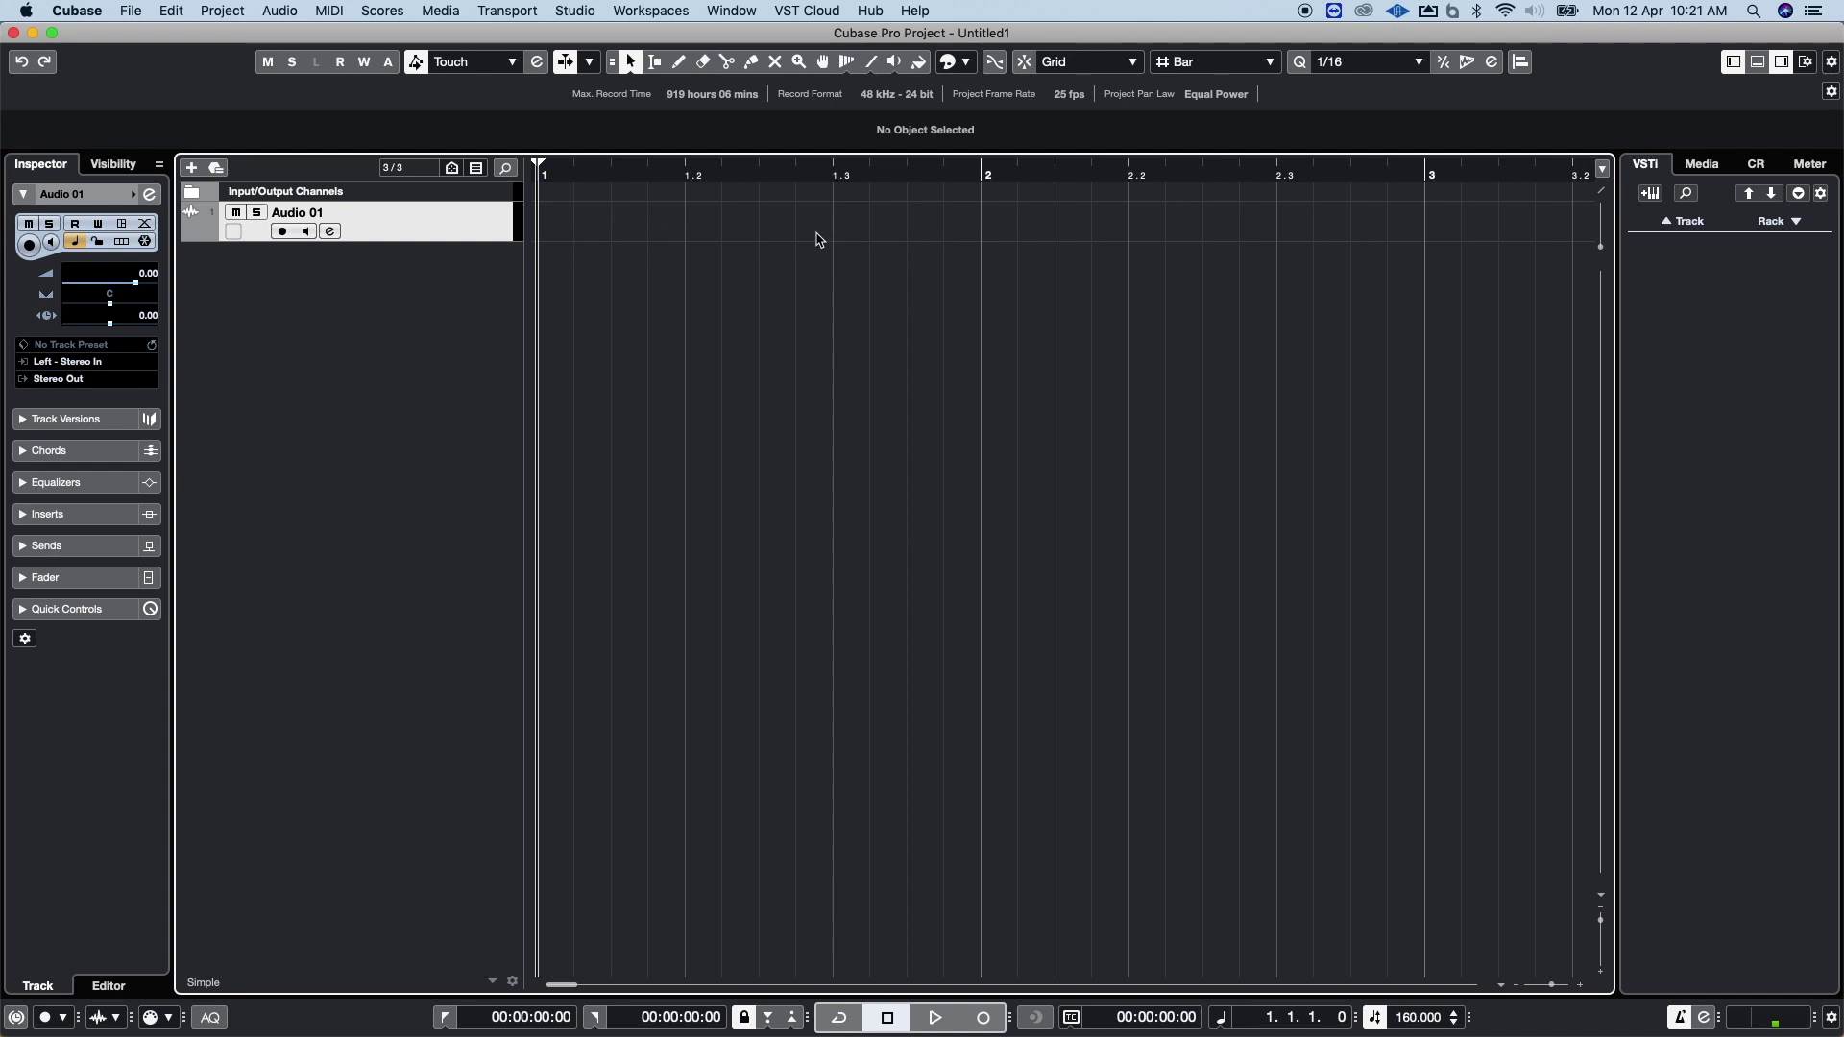
pyautogui.press('g')
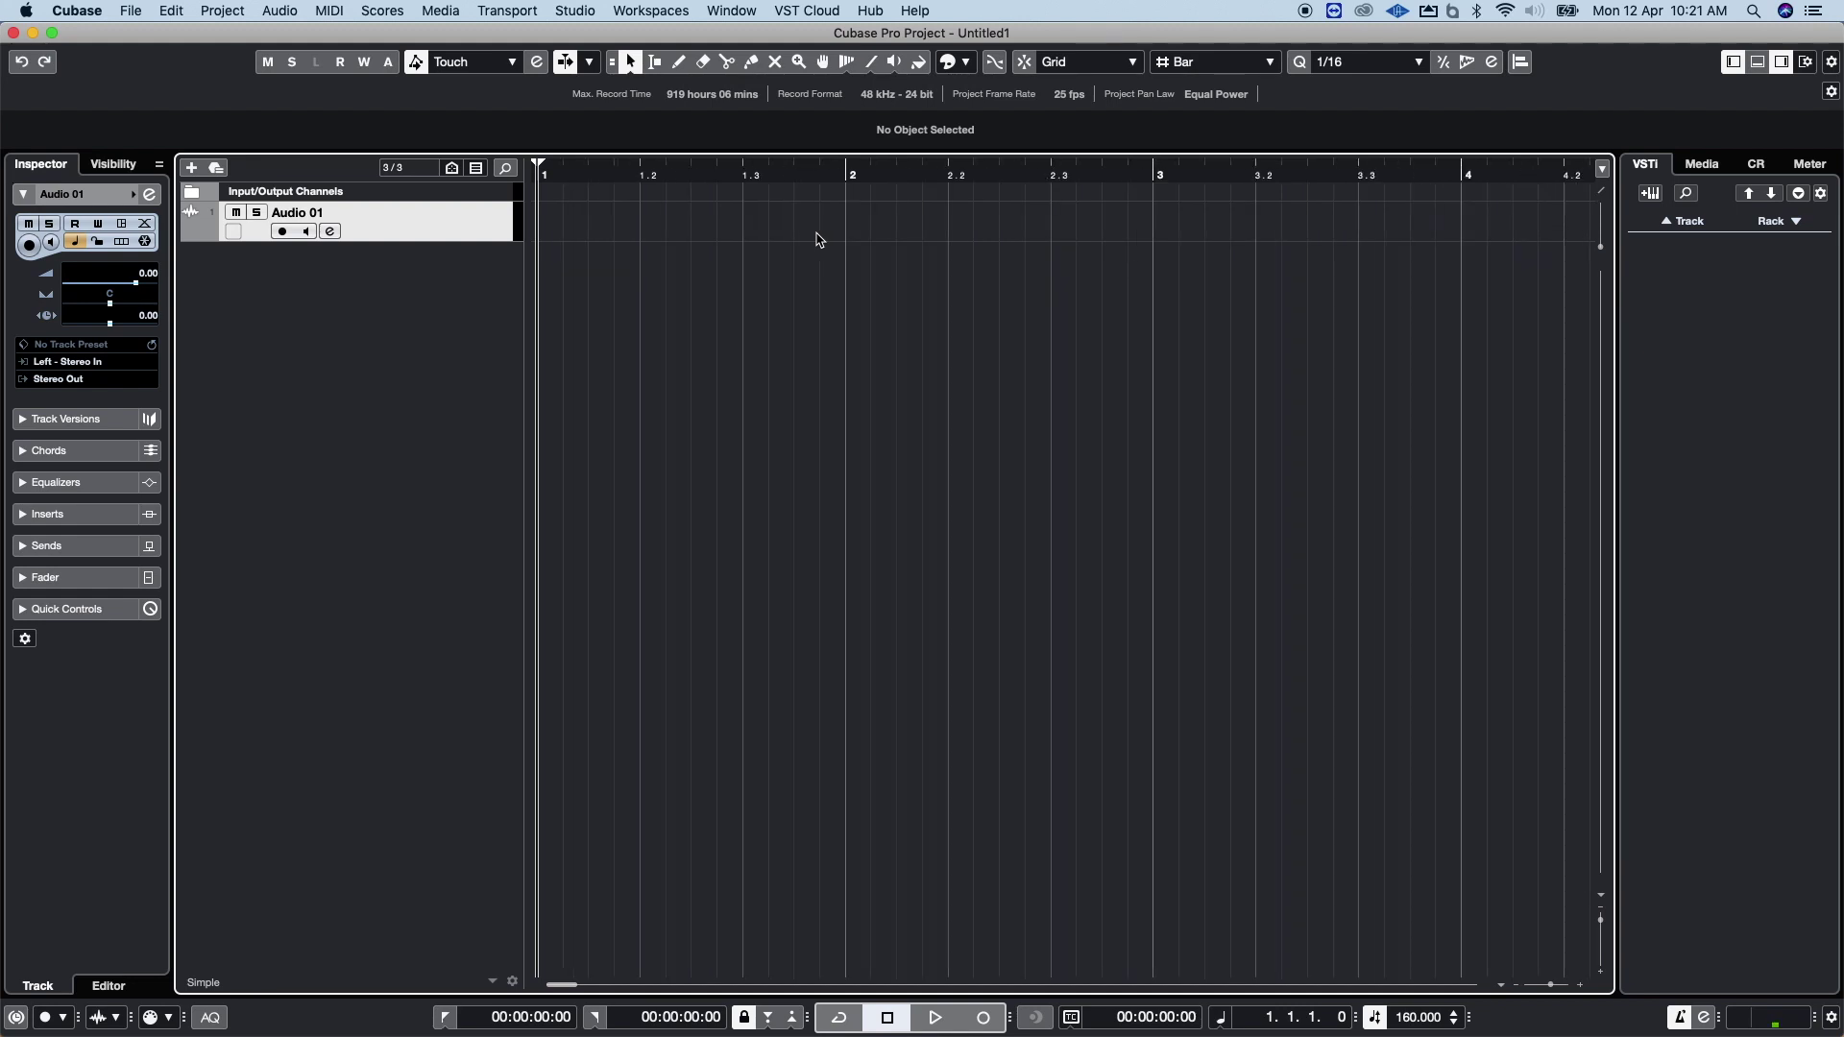
pyautogui.press('space')
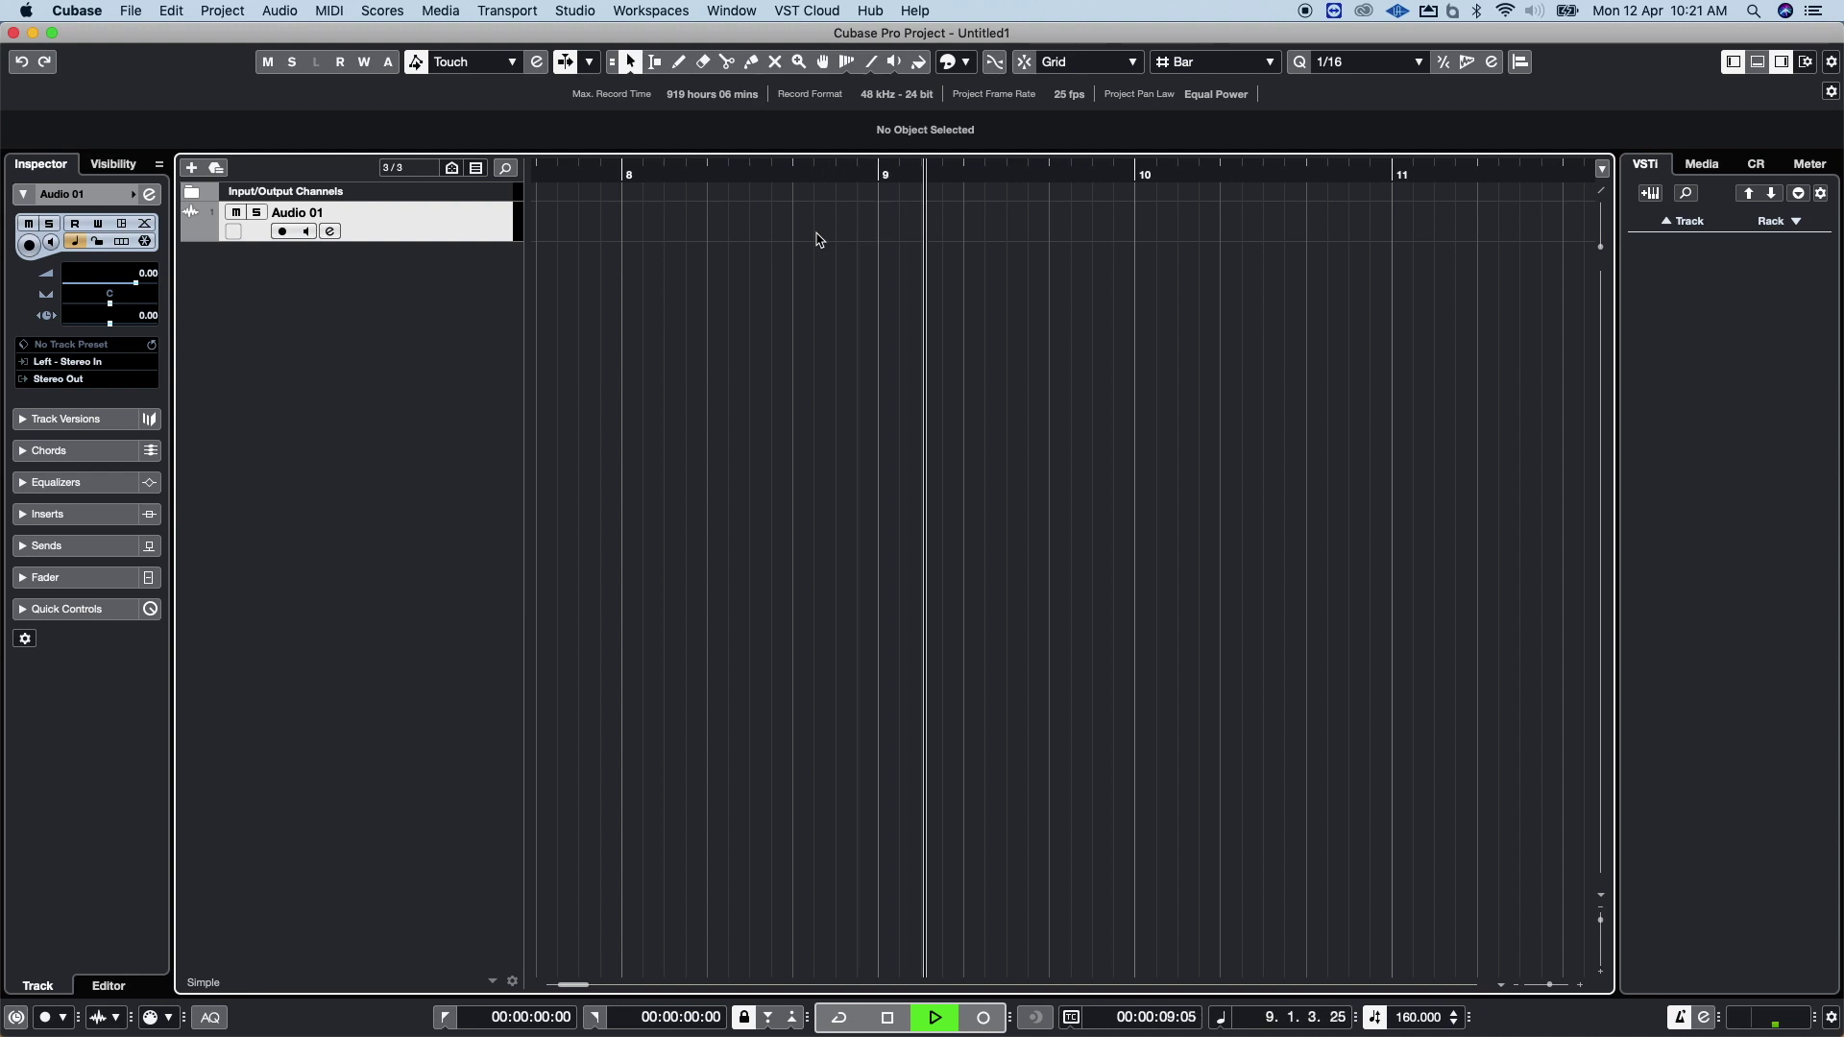
pyautogui.press('space')
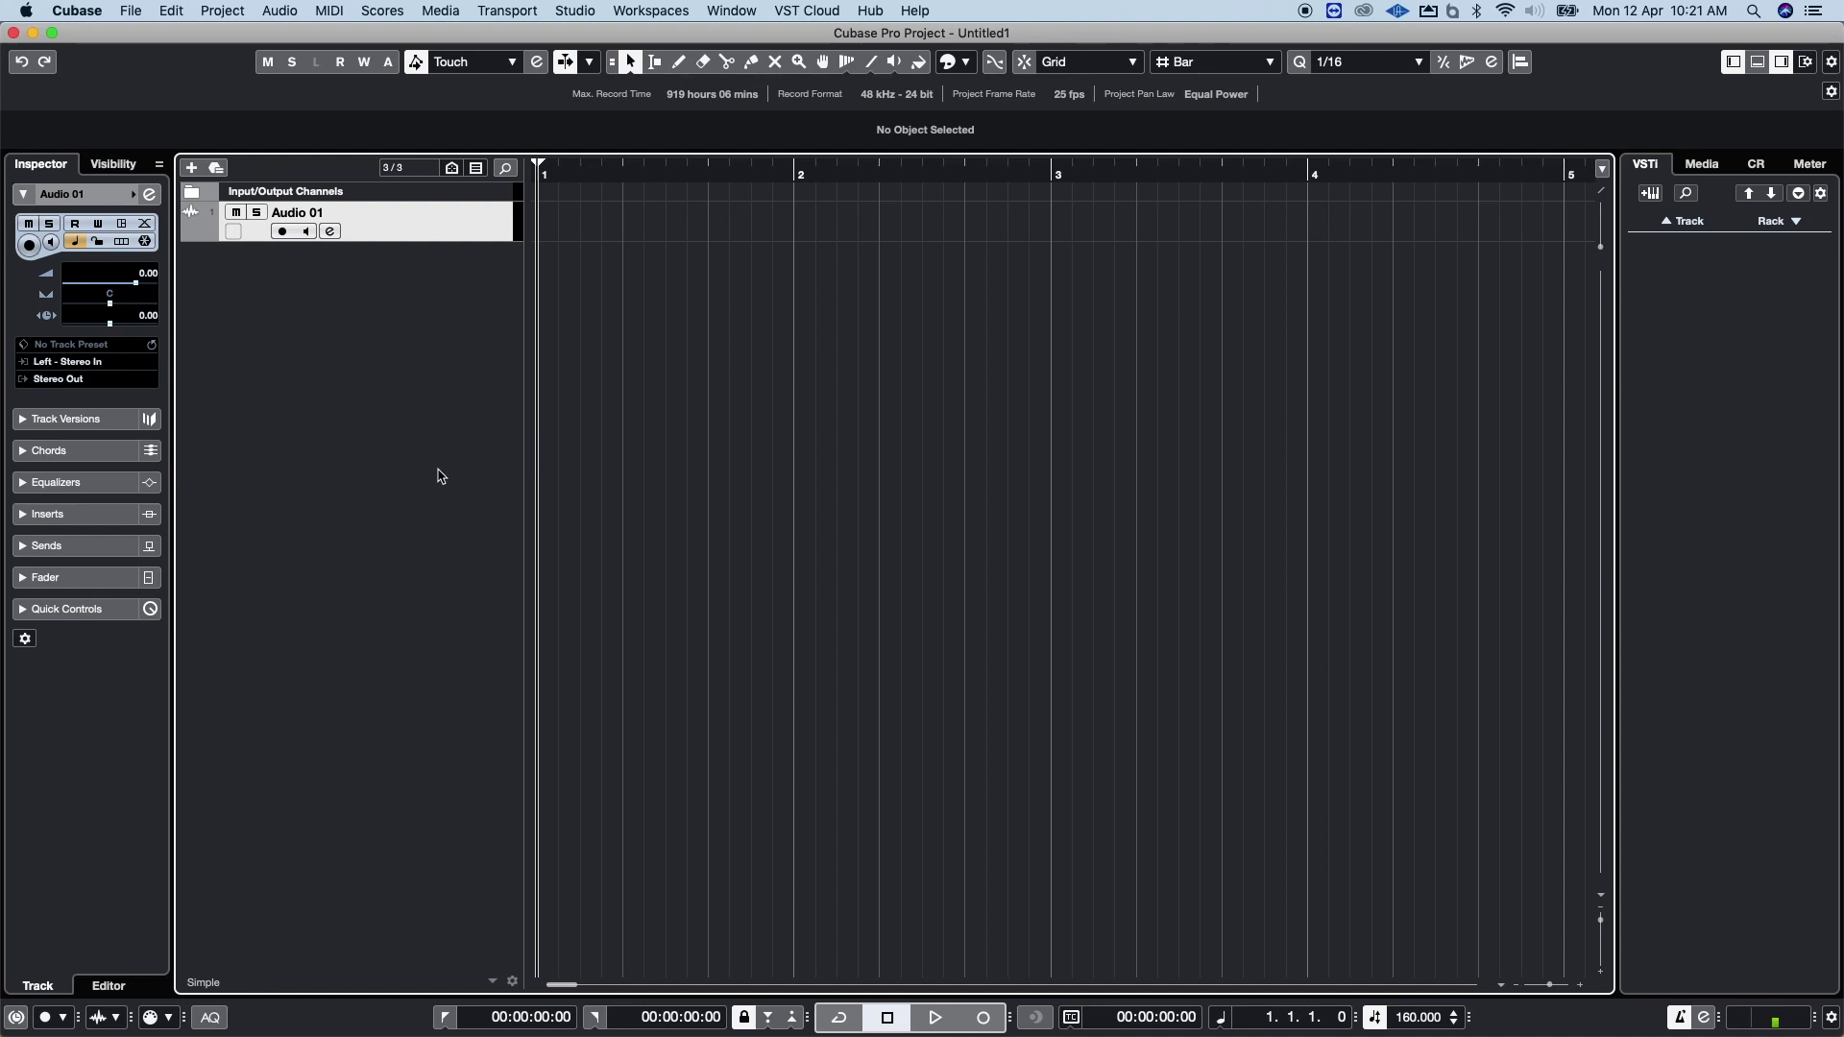
# Change the project's time signature to 6/8 and close the tempo and signature window
pyautogui.press('super+t')
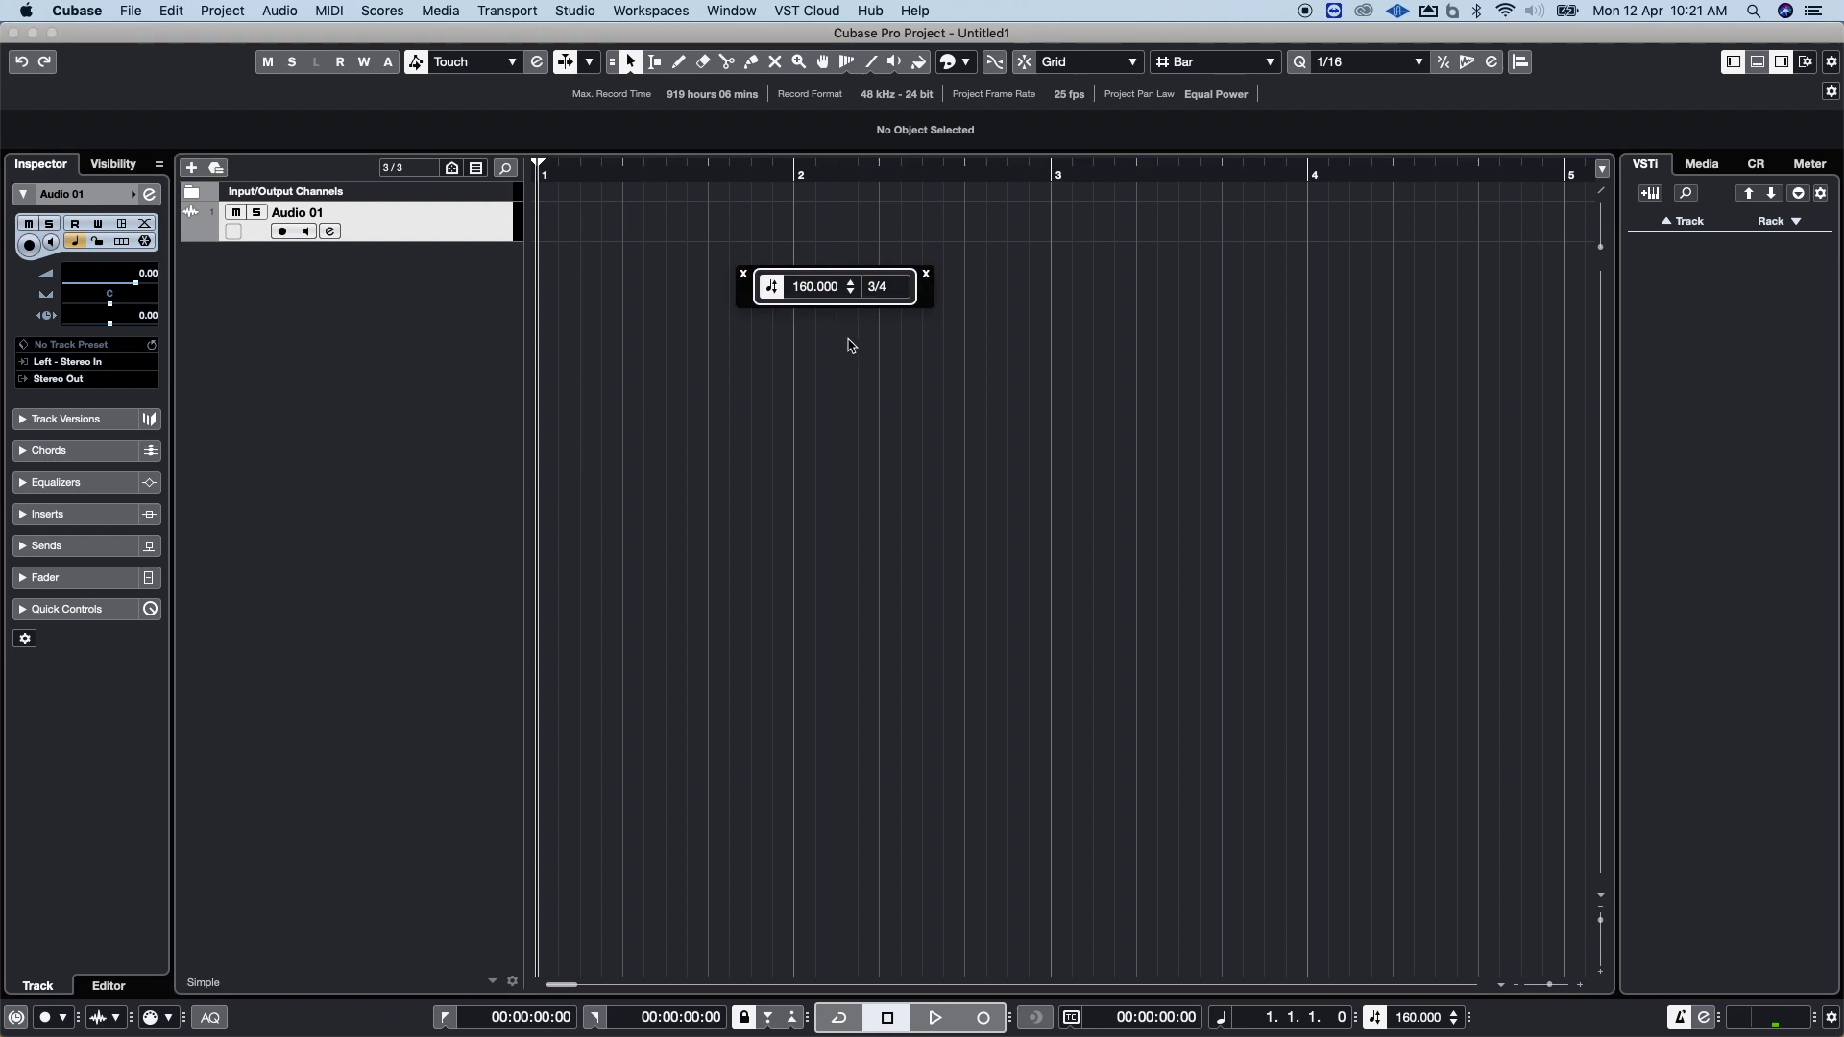
pyautogui.click(888, 288)
pyautogui.write('6/8')
pyautogui.press('Return')
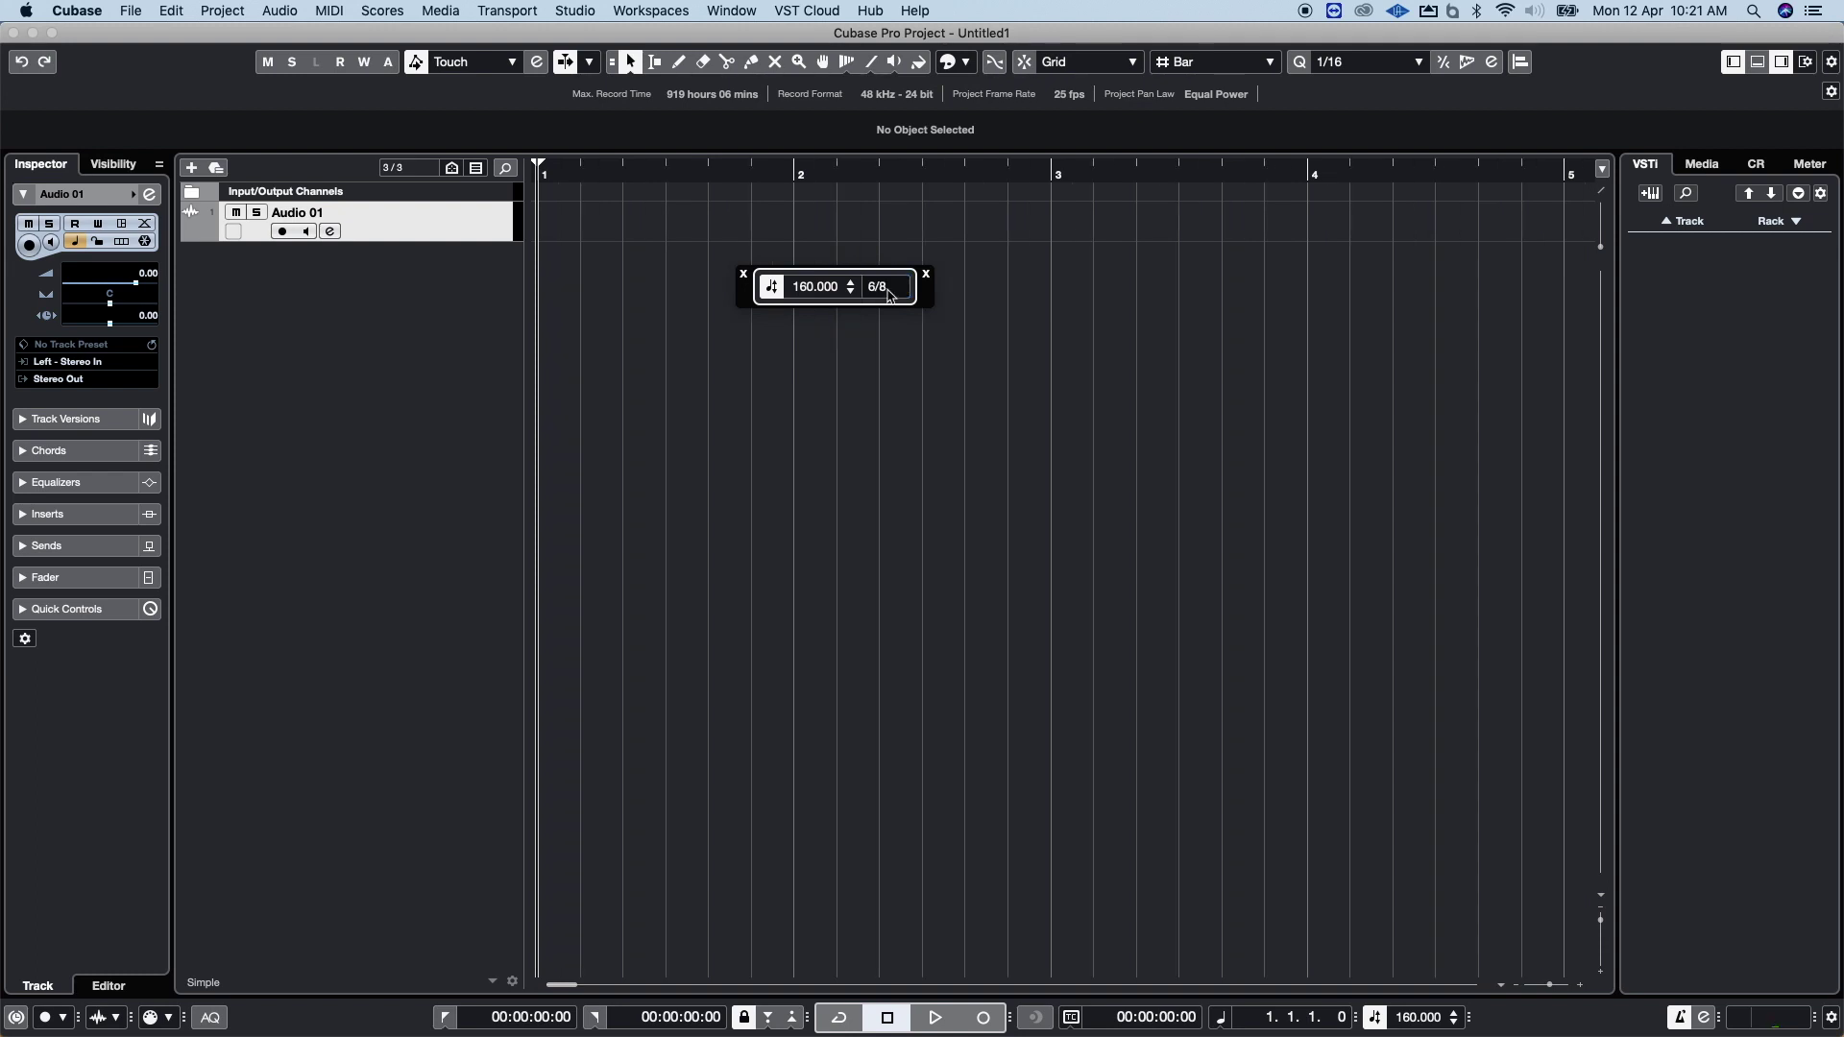
pyautogui.click(743, 273)
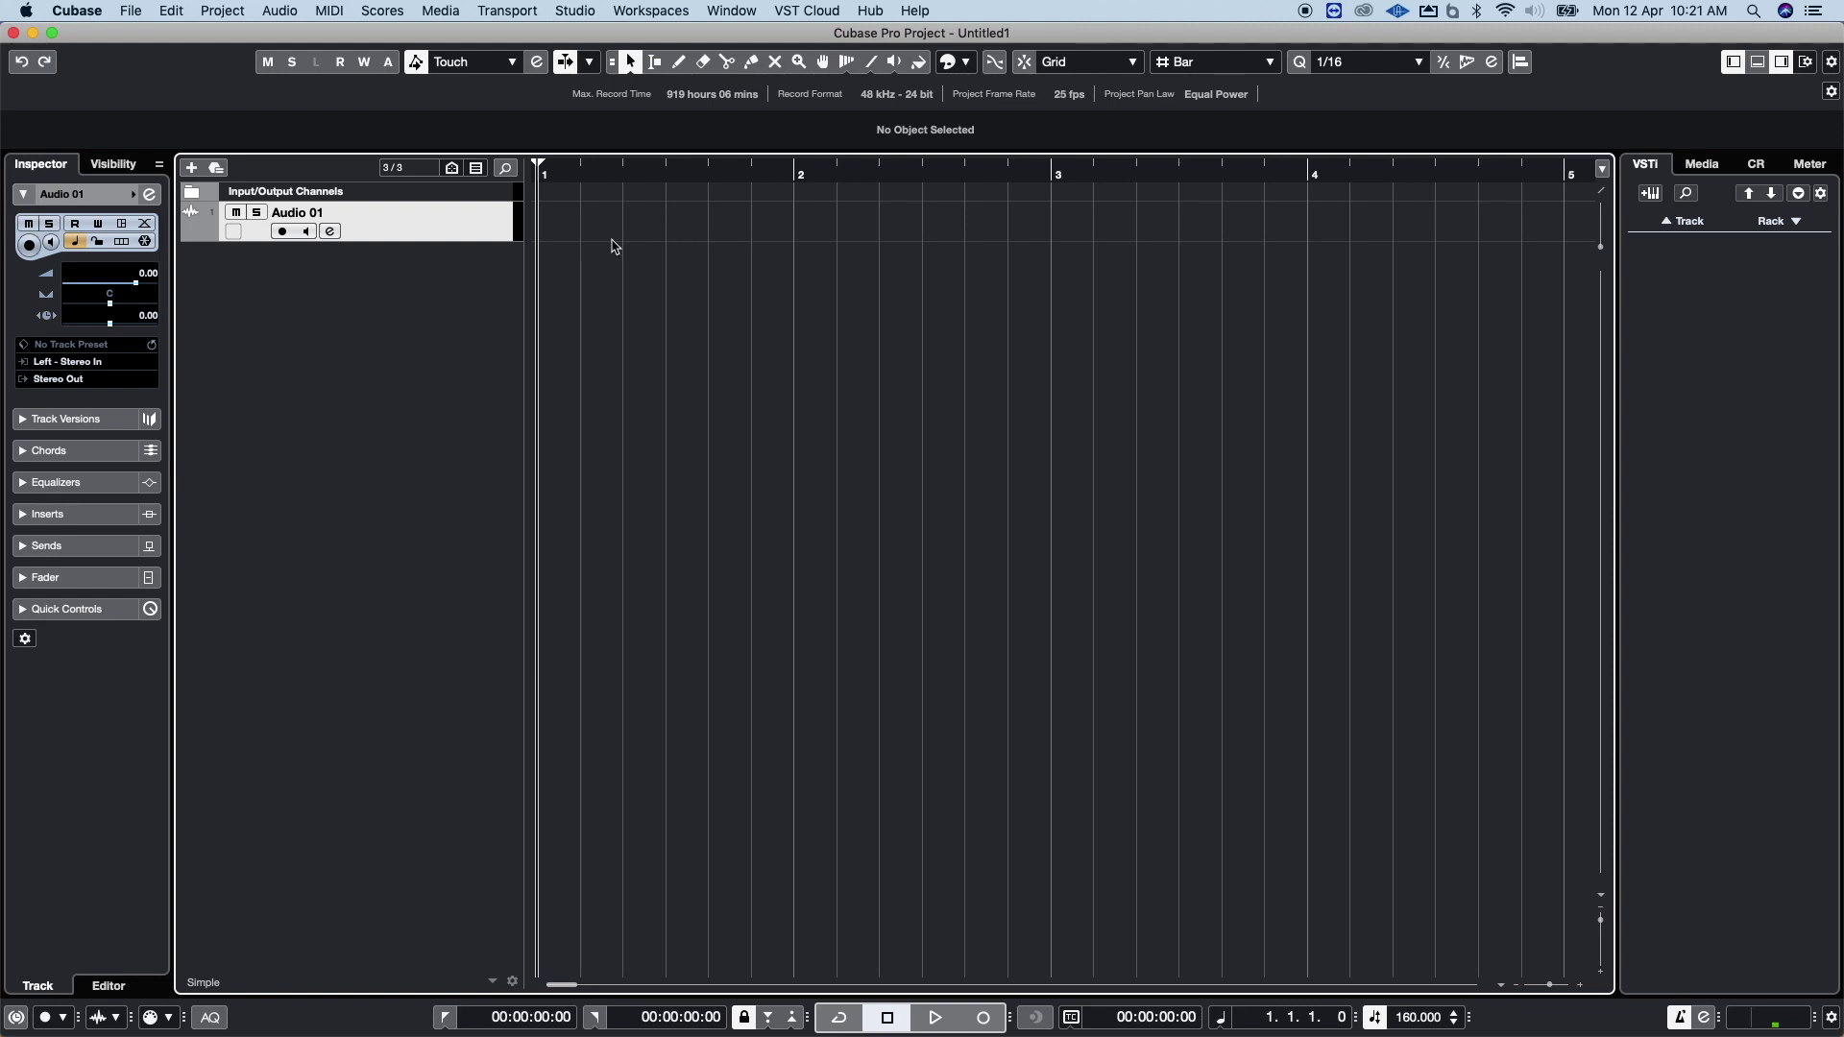
# Play the project from bar 1 several times to listen to the 6/8 count, stopping after each pass
pyautogui.press('space')
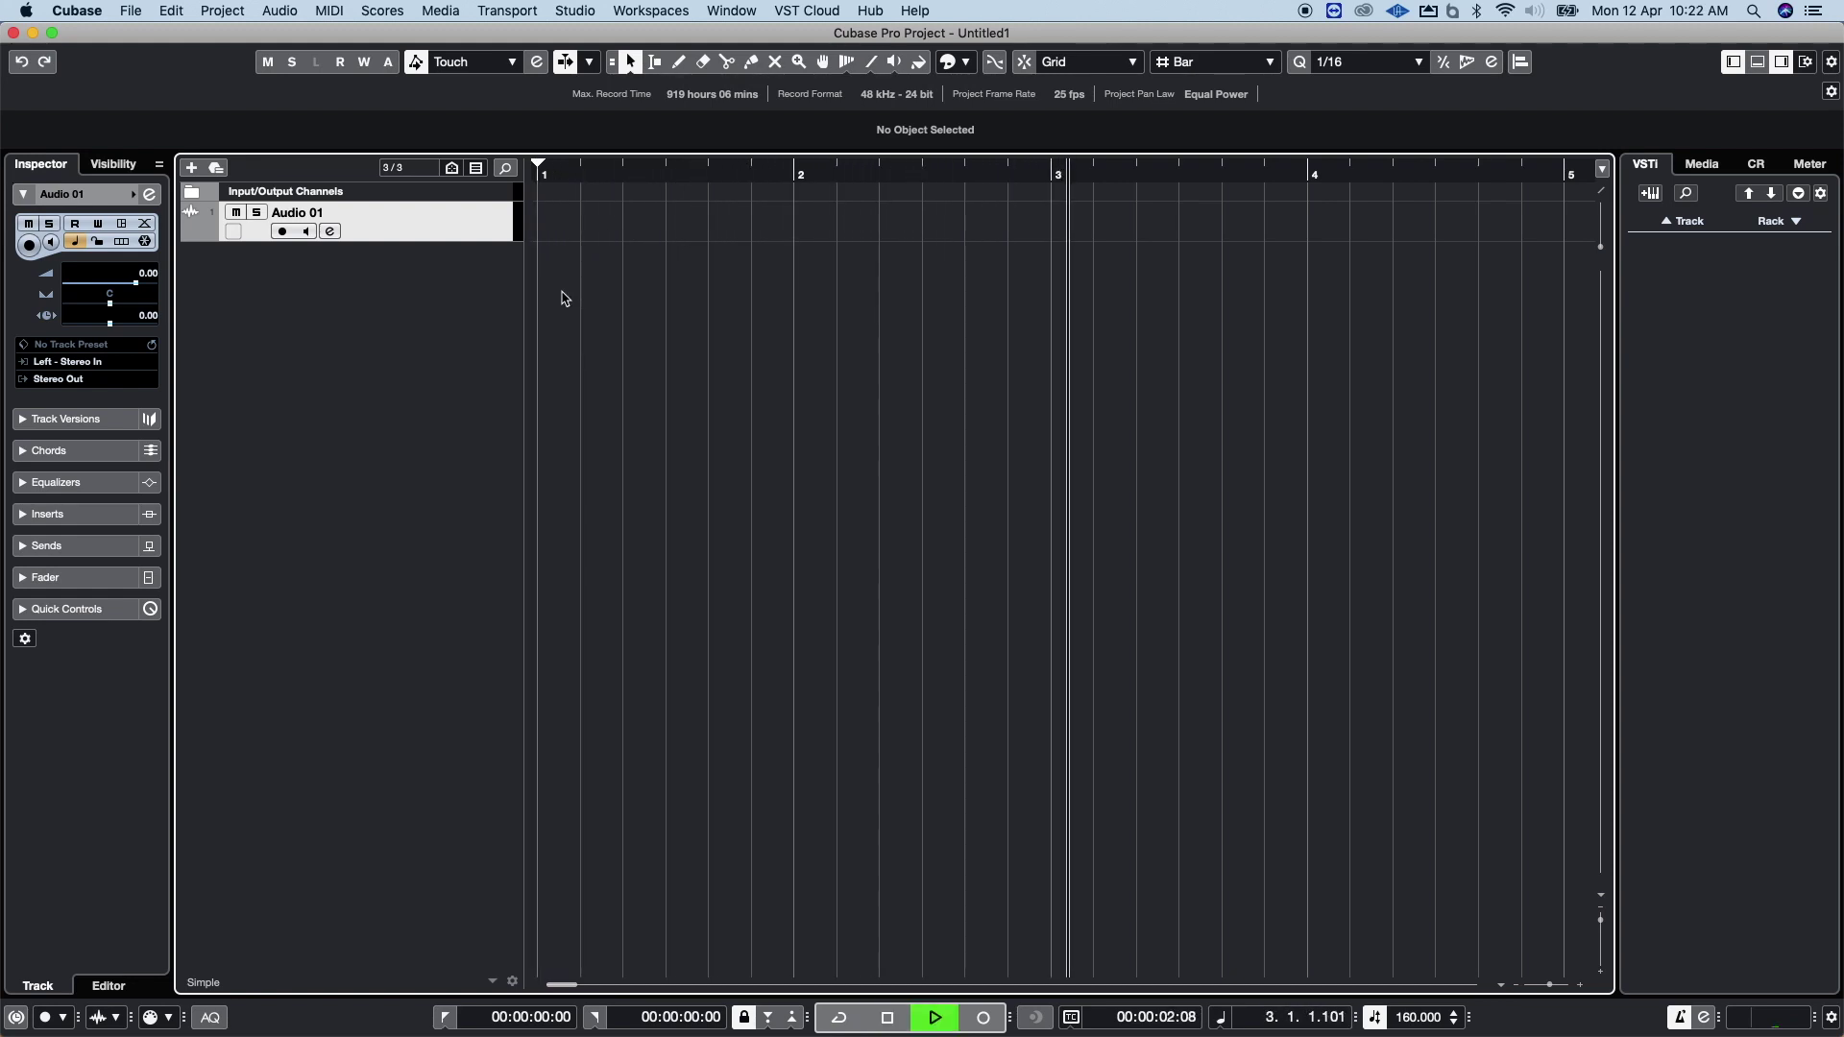
pyautogui.press('space')
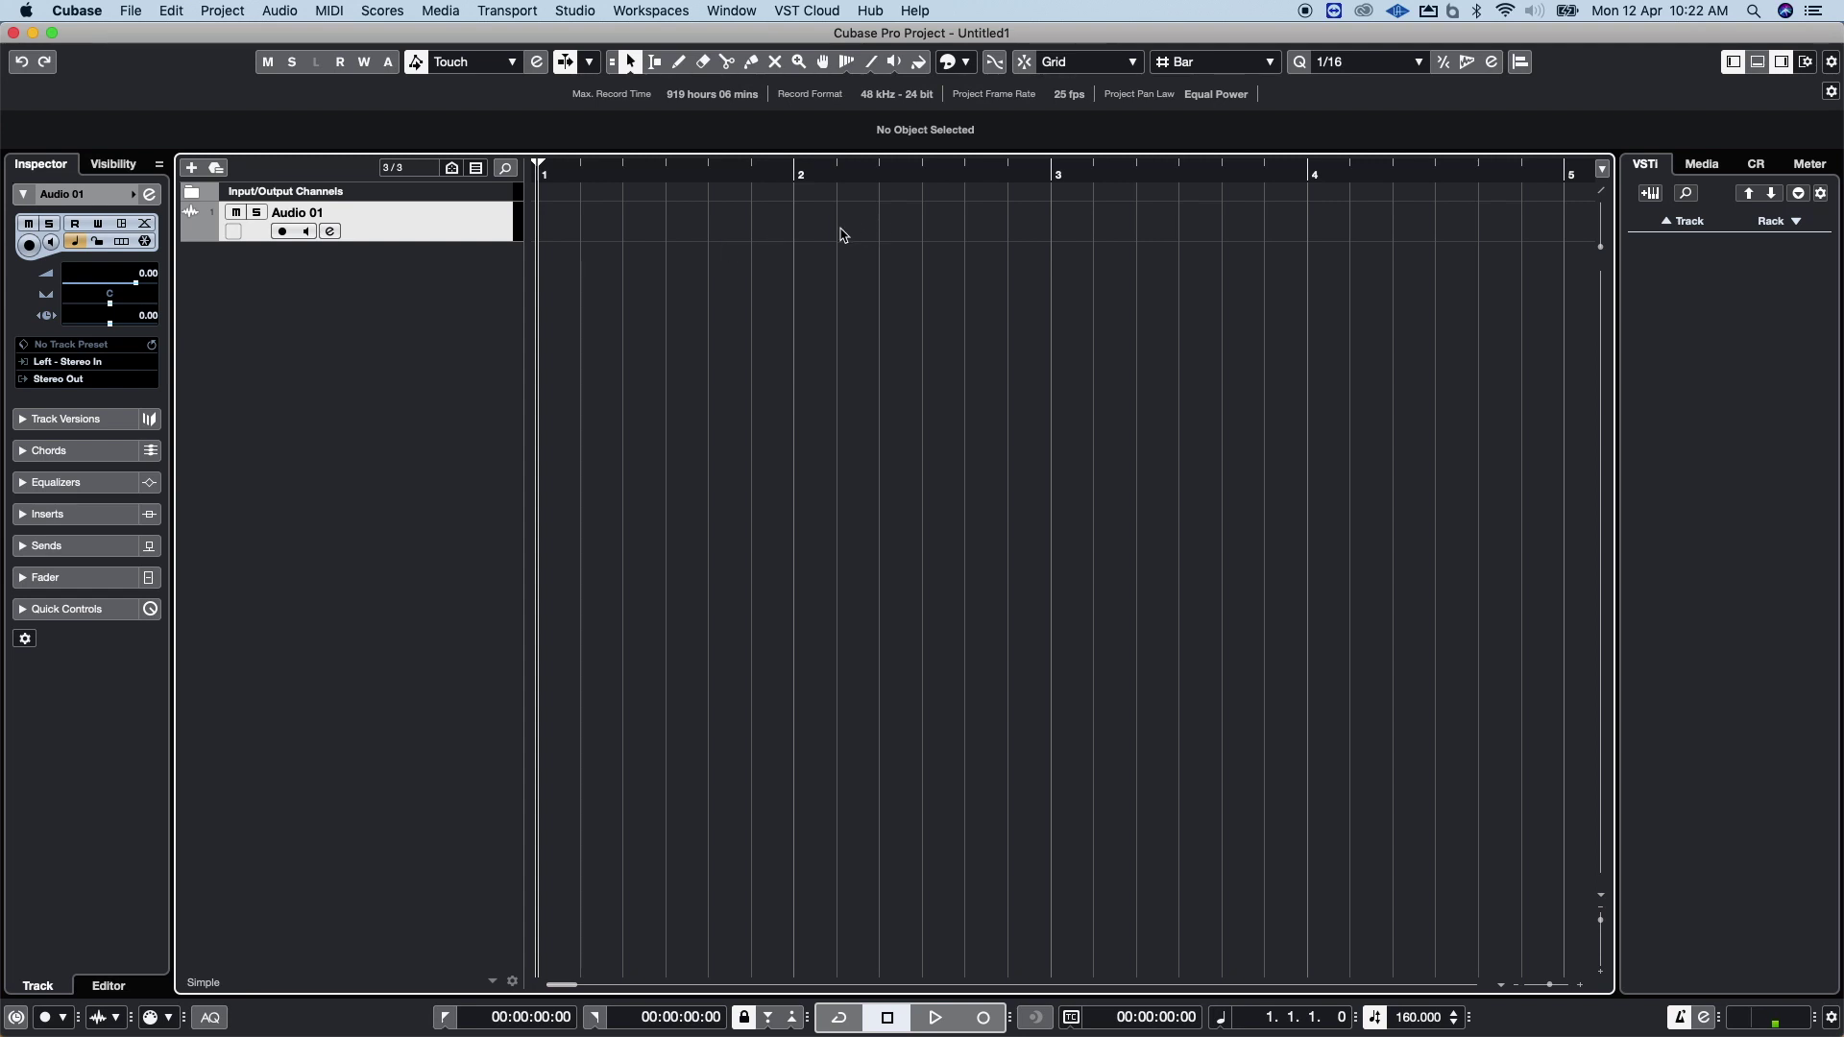
pyautogui.press('space')
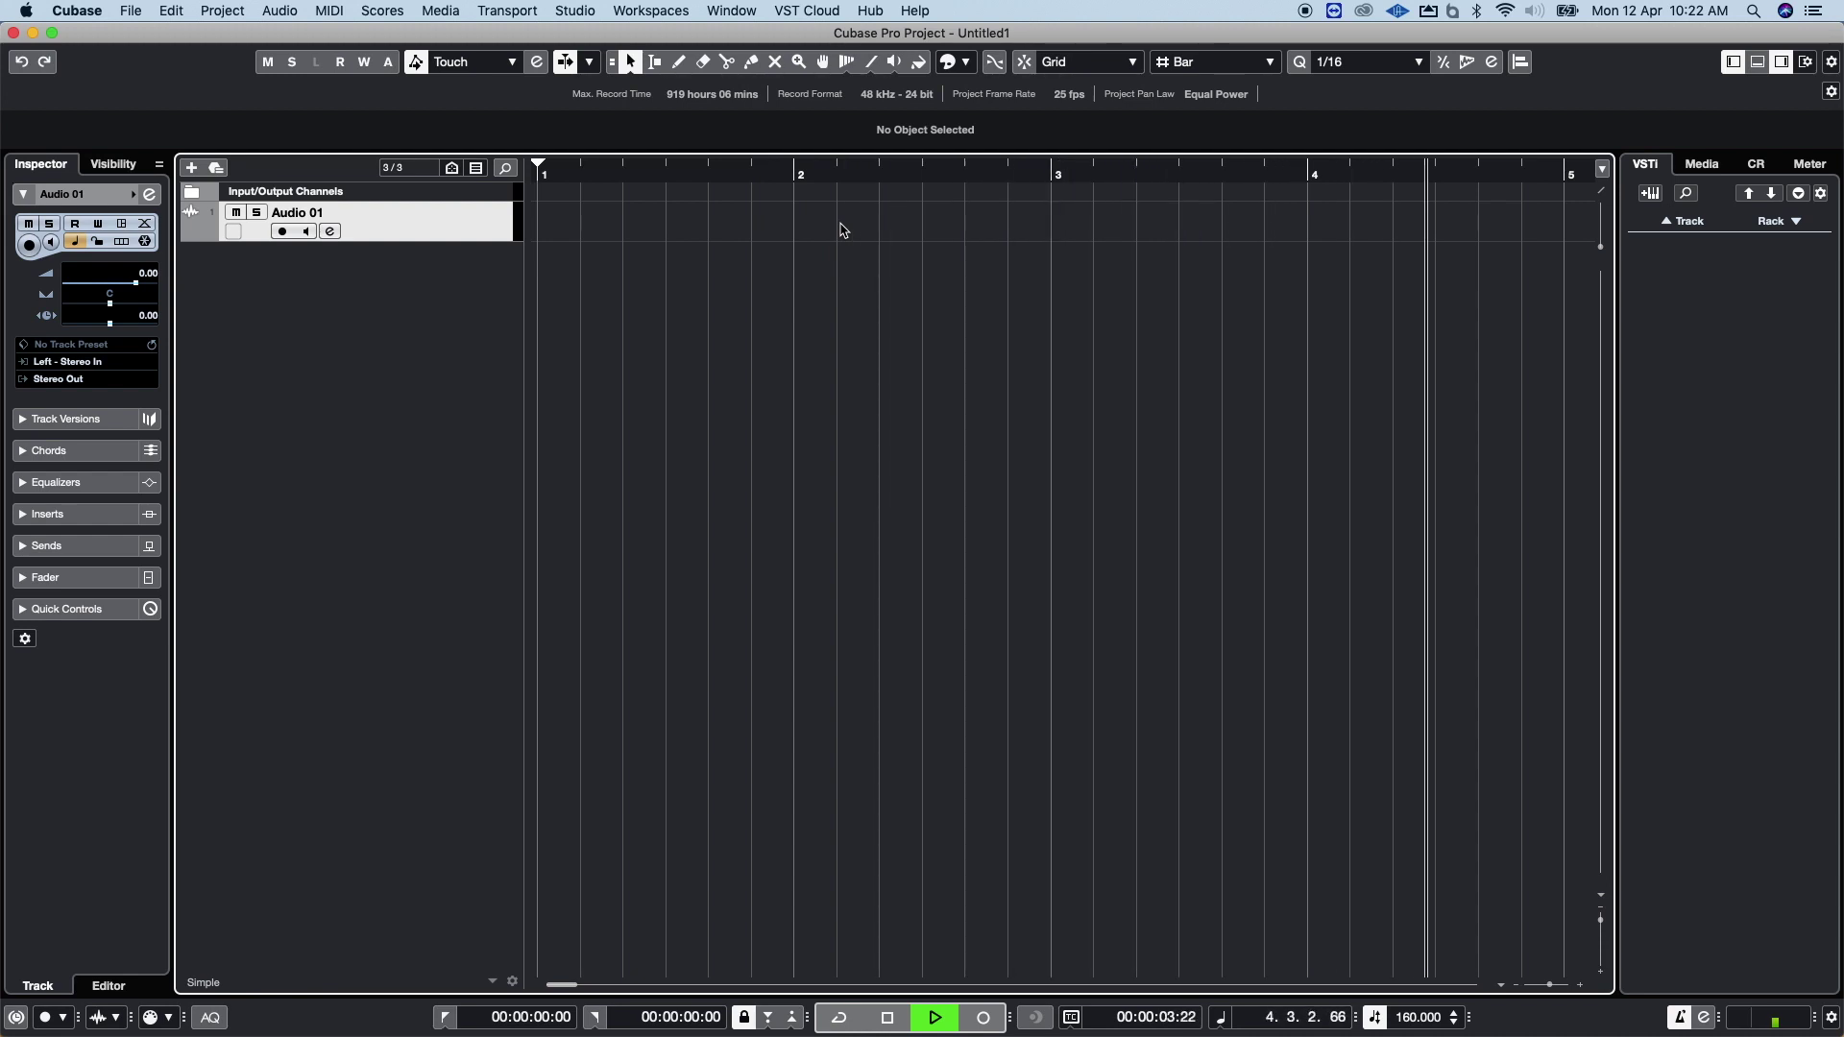
pyautogui.press('space')
pyautogui.press('space')
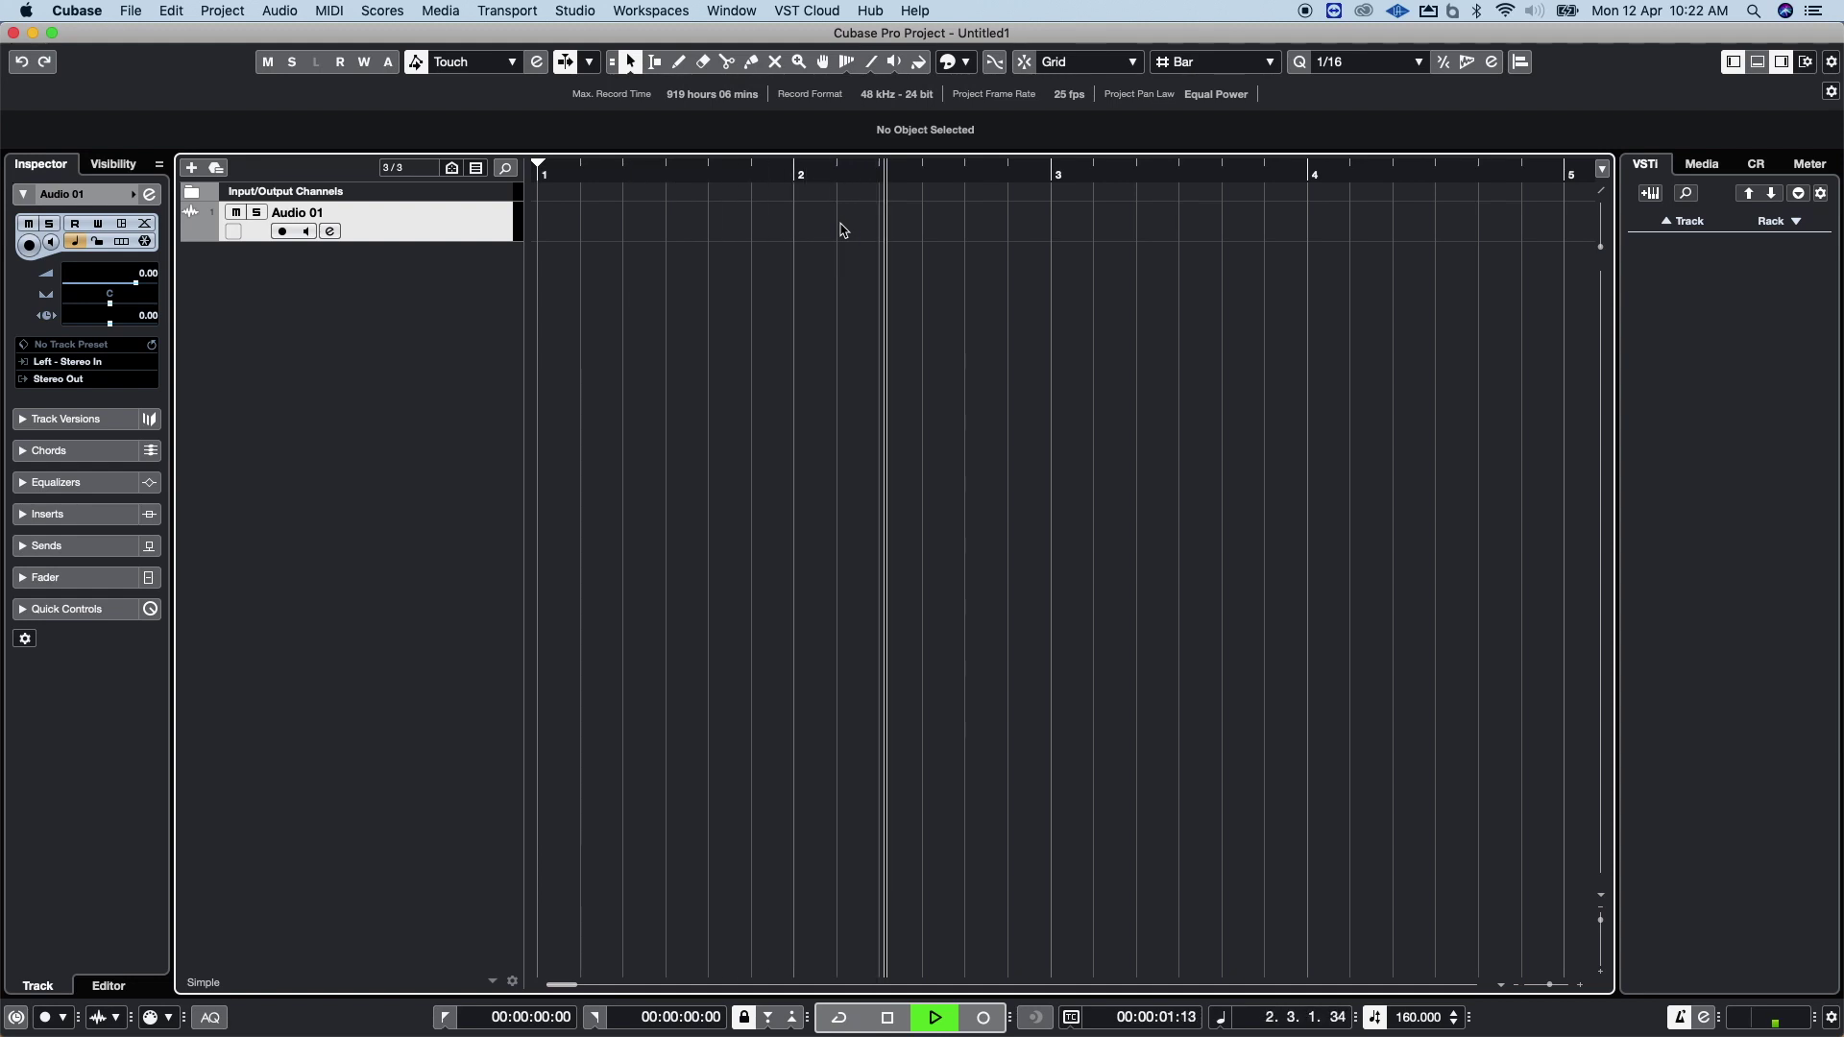
pyautogui.press('space')
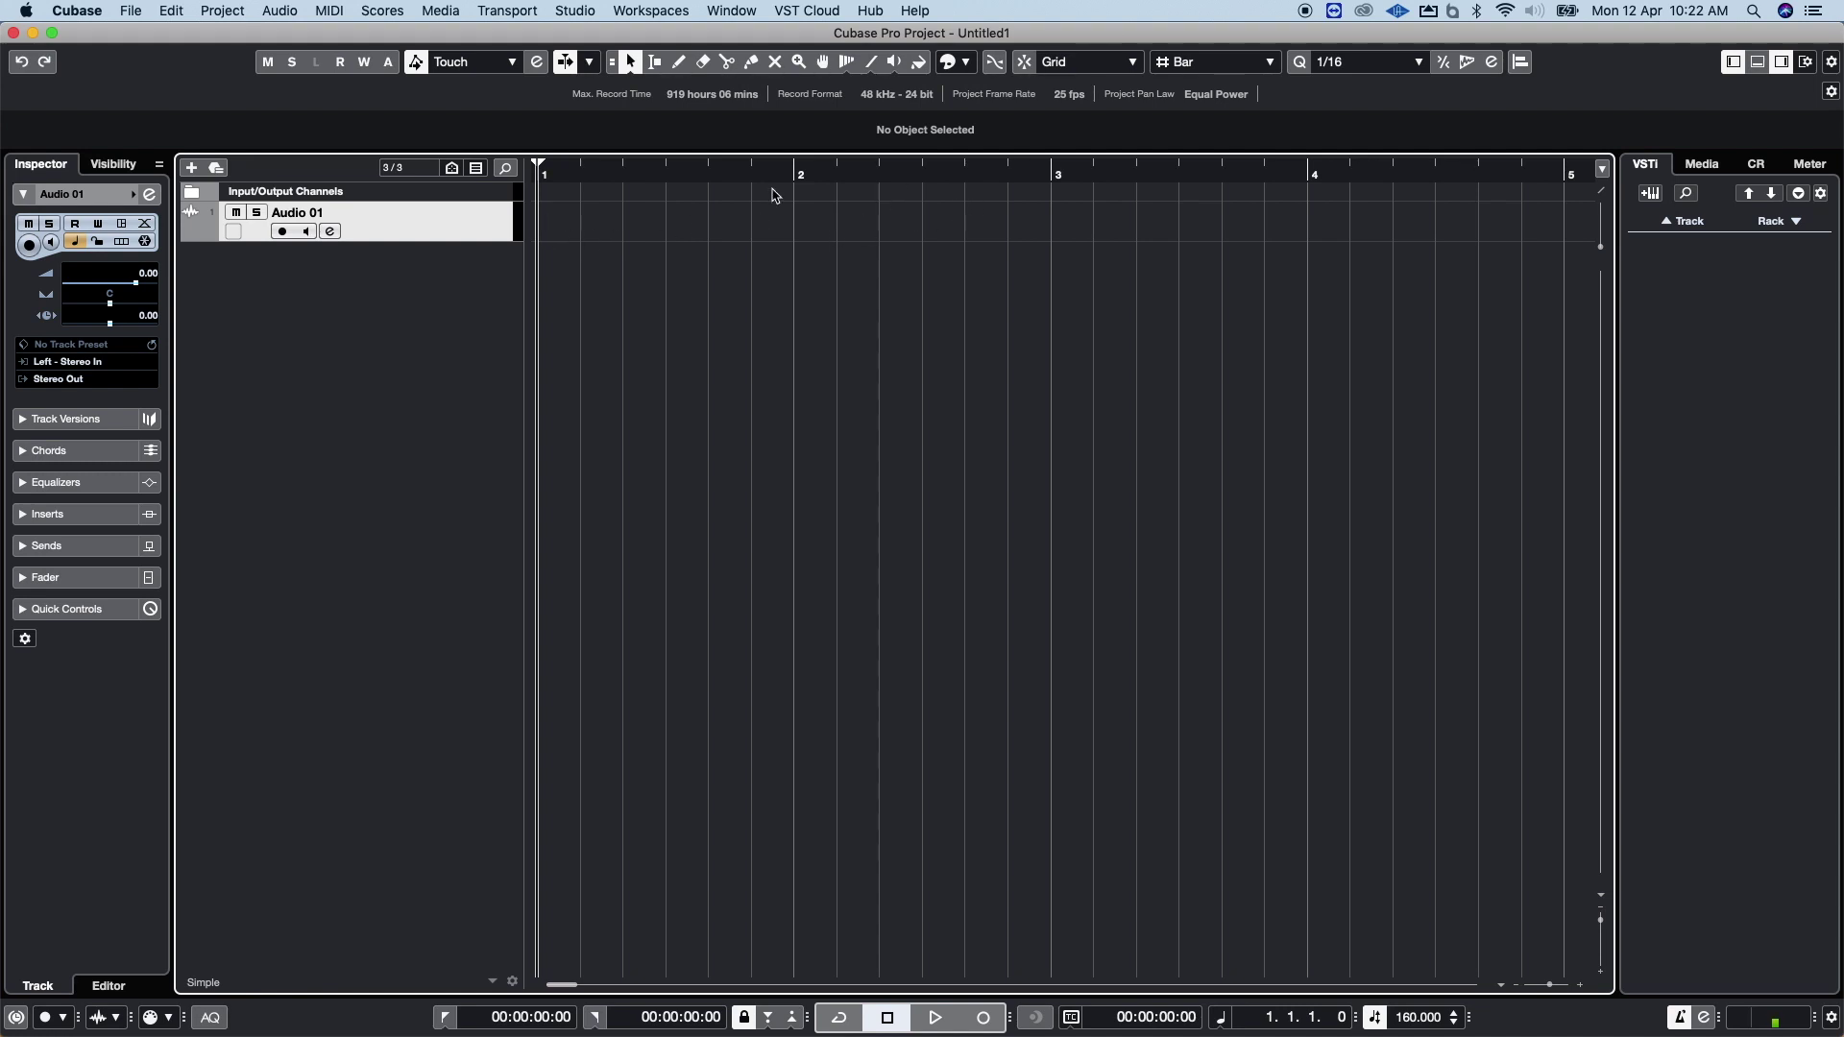
pyautogui.press('space')
pyautogui.press('space')
pyautogui.press('space')
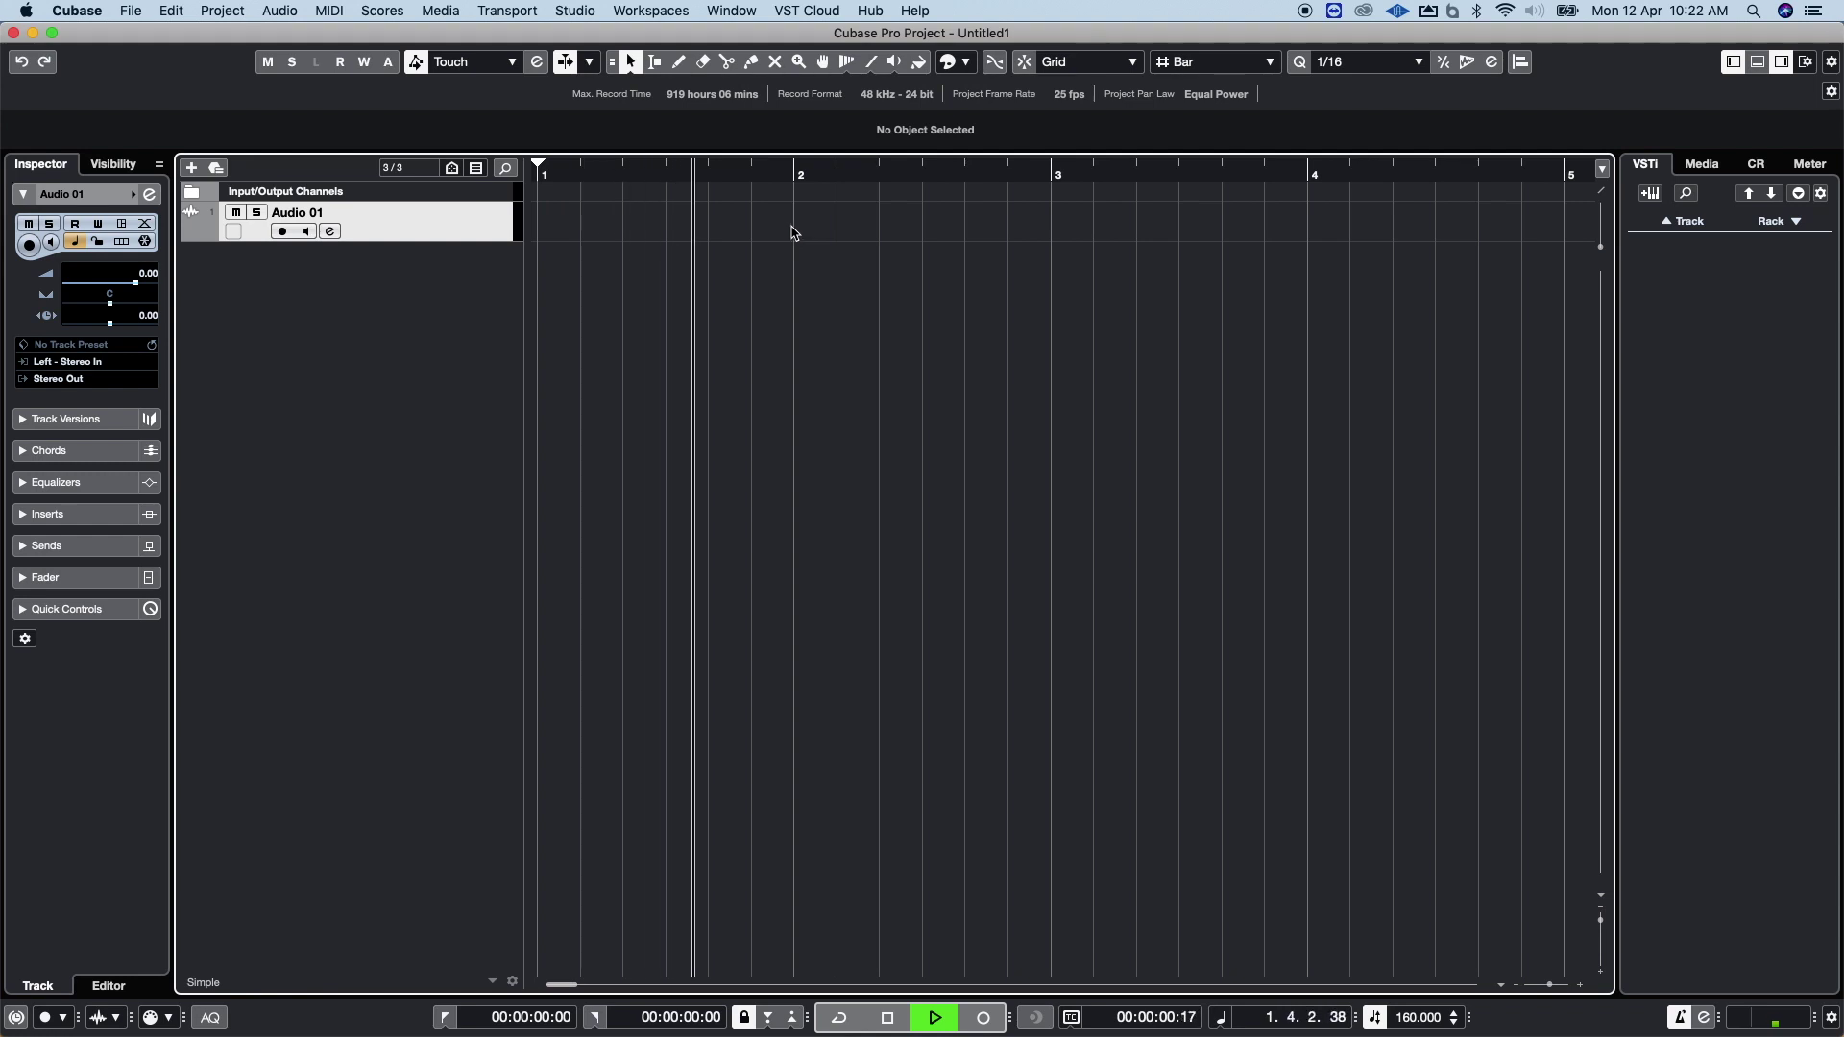
pyautogui.press('space')
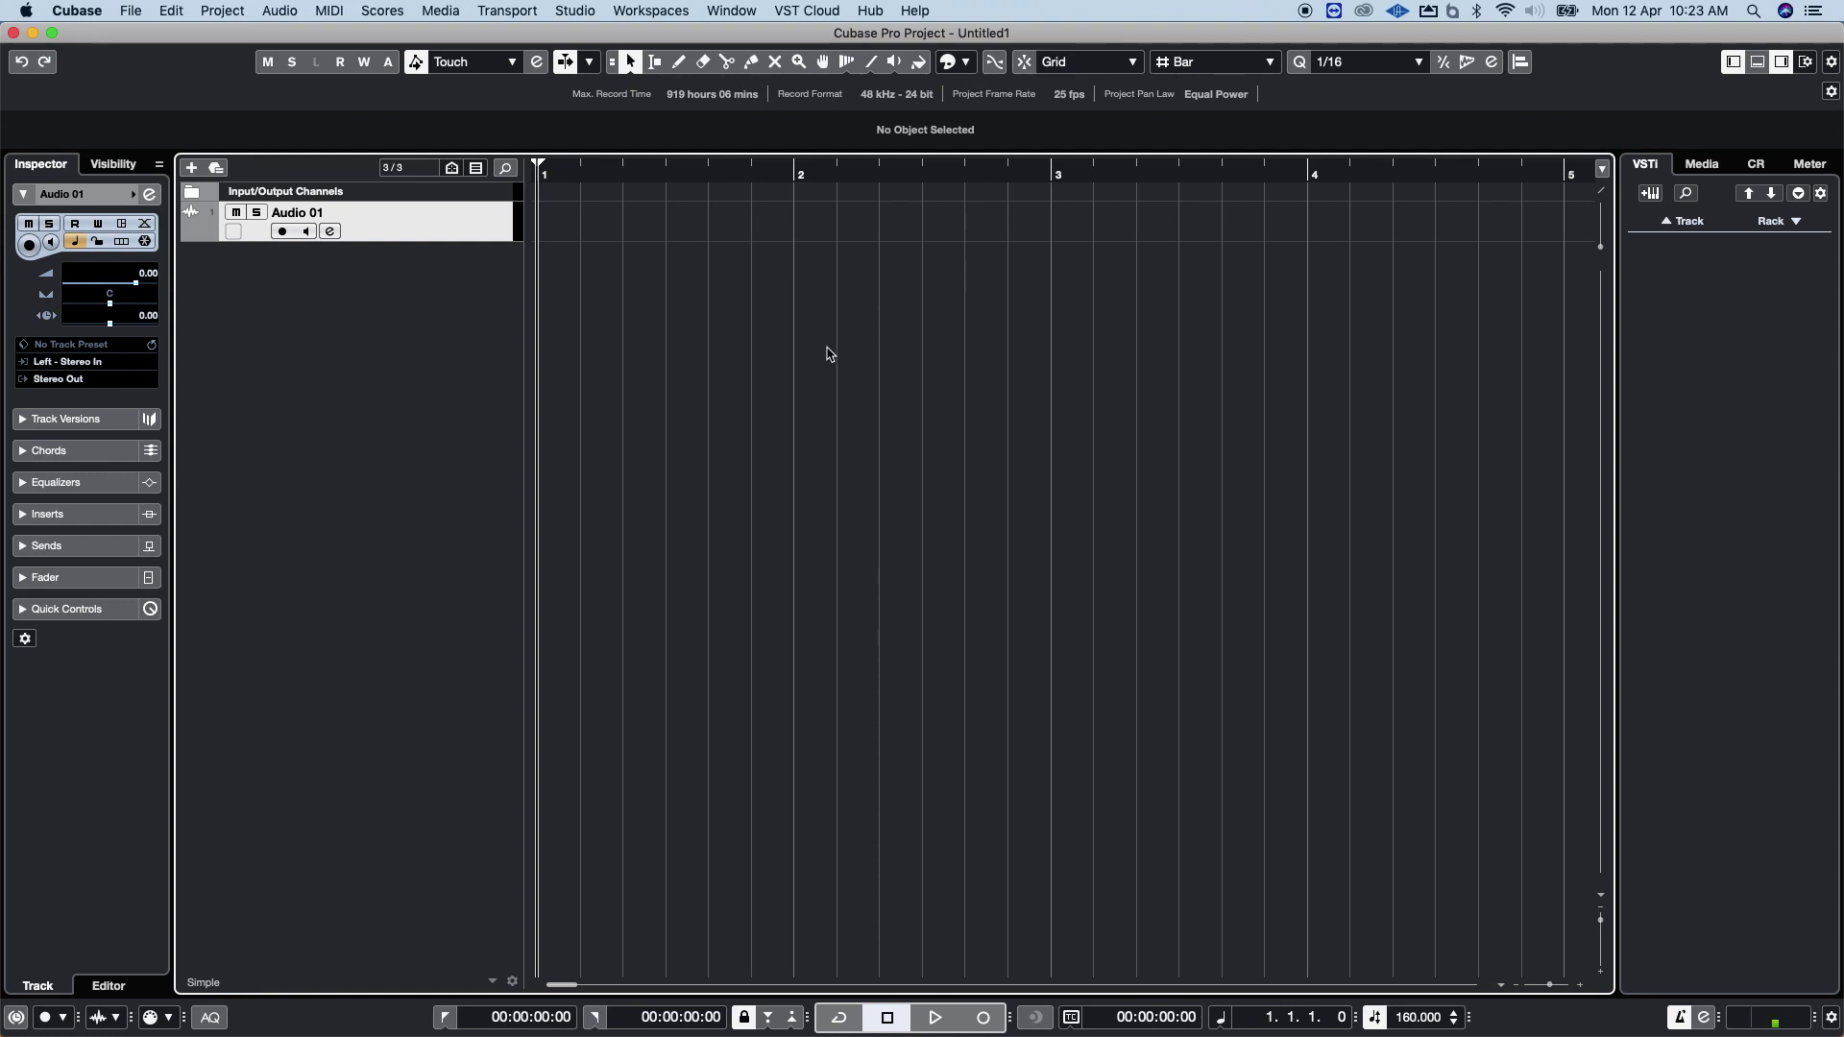
# Set the project tempo to 120 BPM
pyautogui.doubleClick(1419, 1018)
pyautogui.write('120')
pyautogui.press('Return')
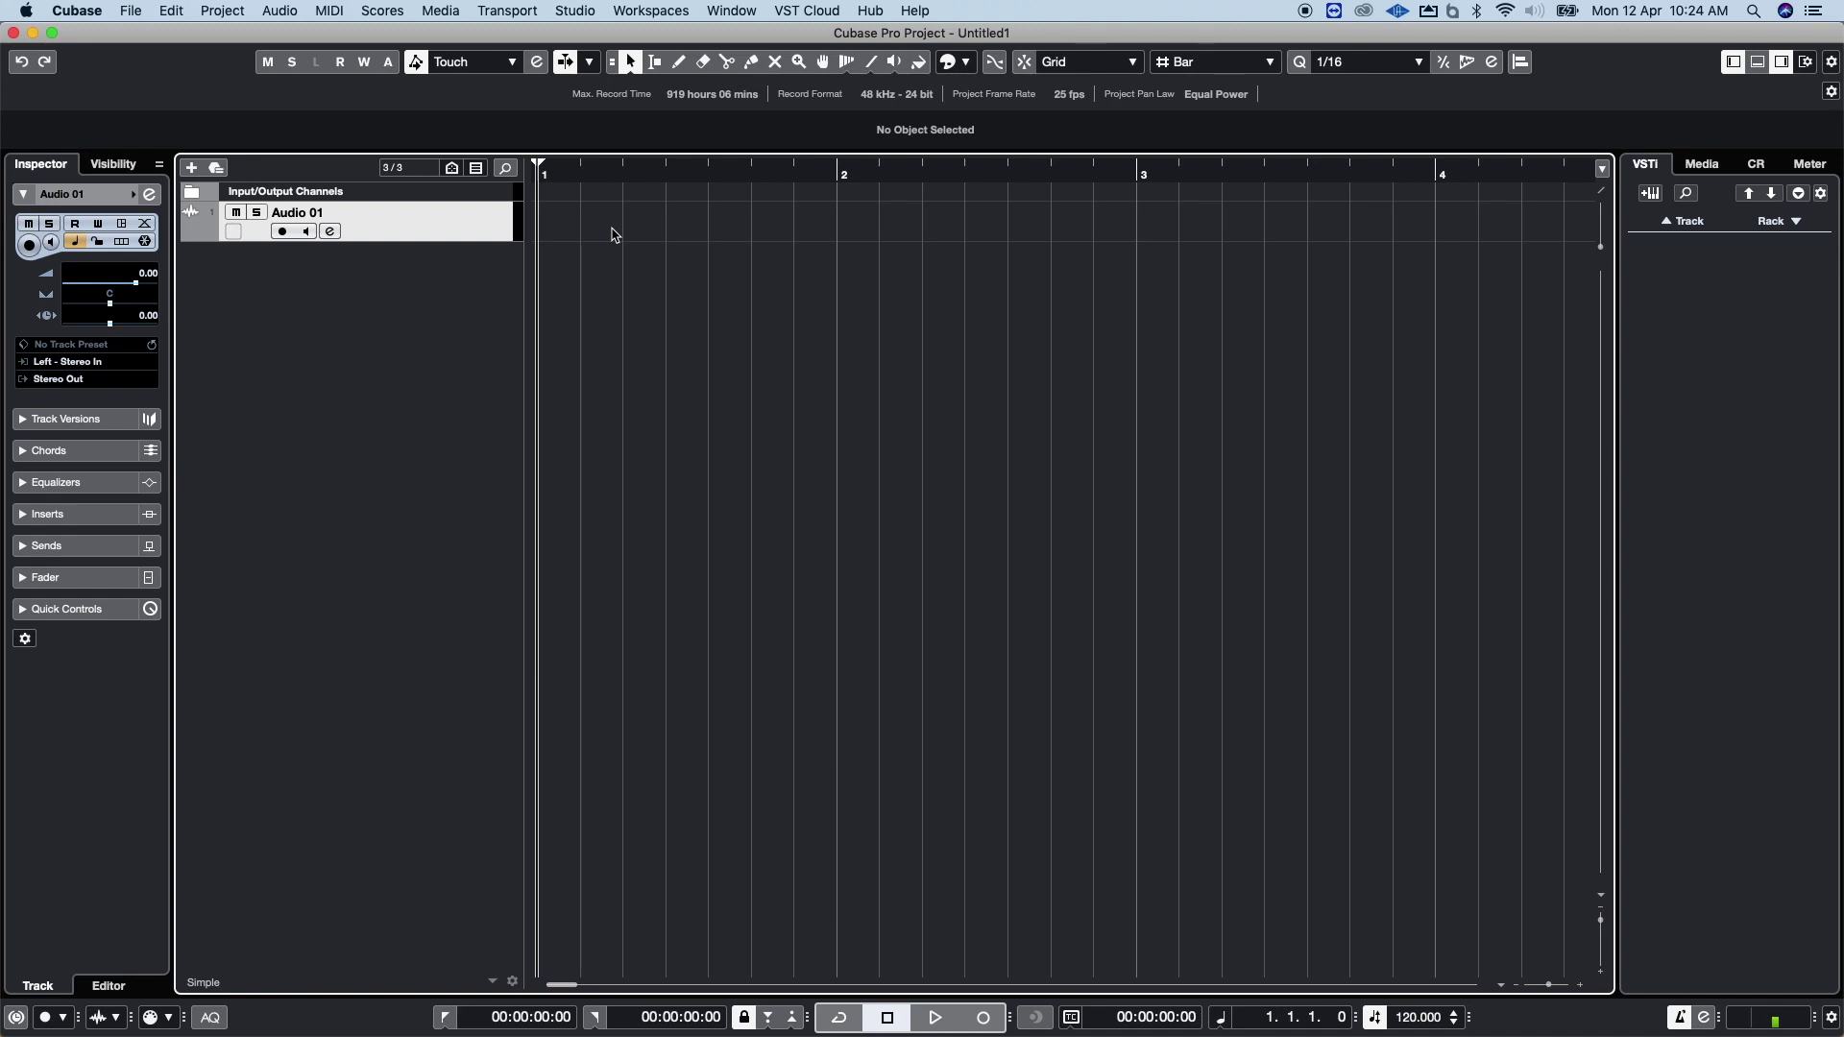
# Play the project from bar 1 three times to listen to the 7/8 count, stopping after each pass
pyautogui.press('space')
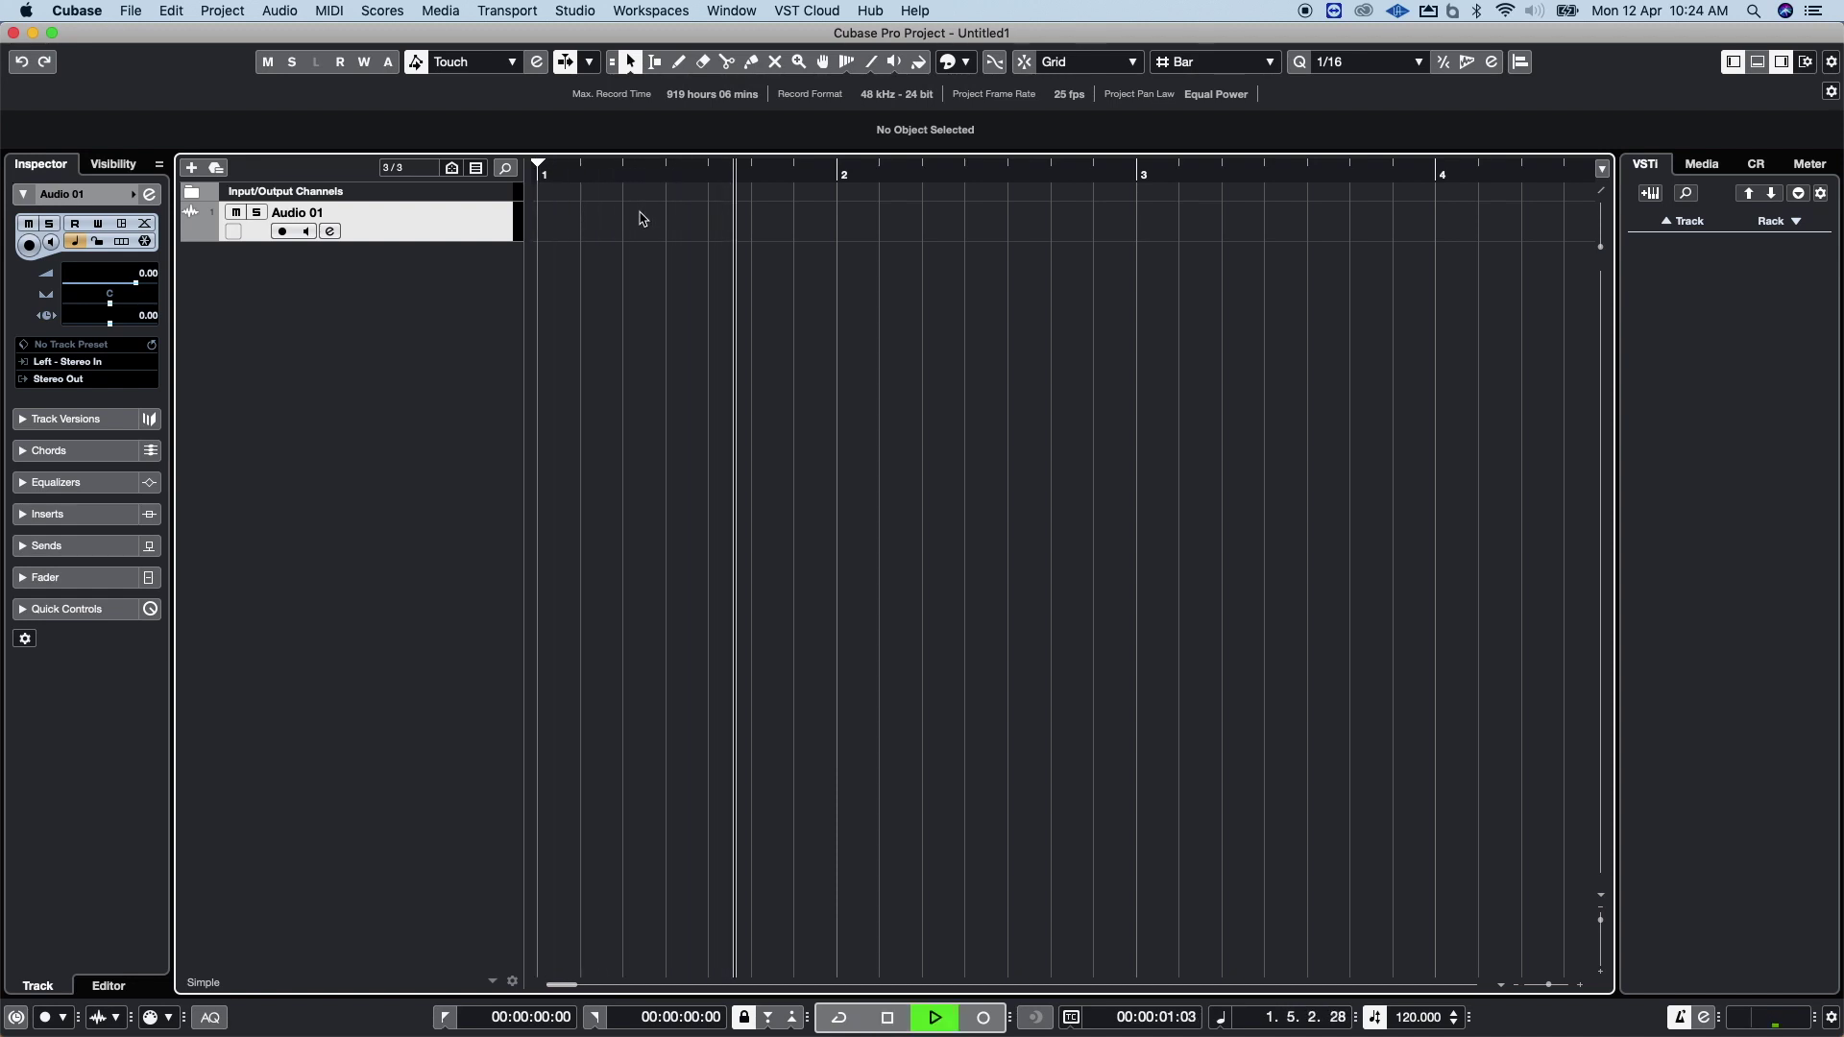
pyautogui.press('space')
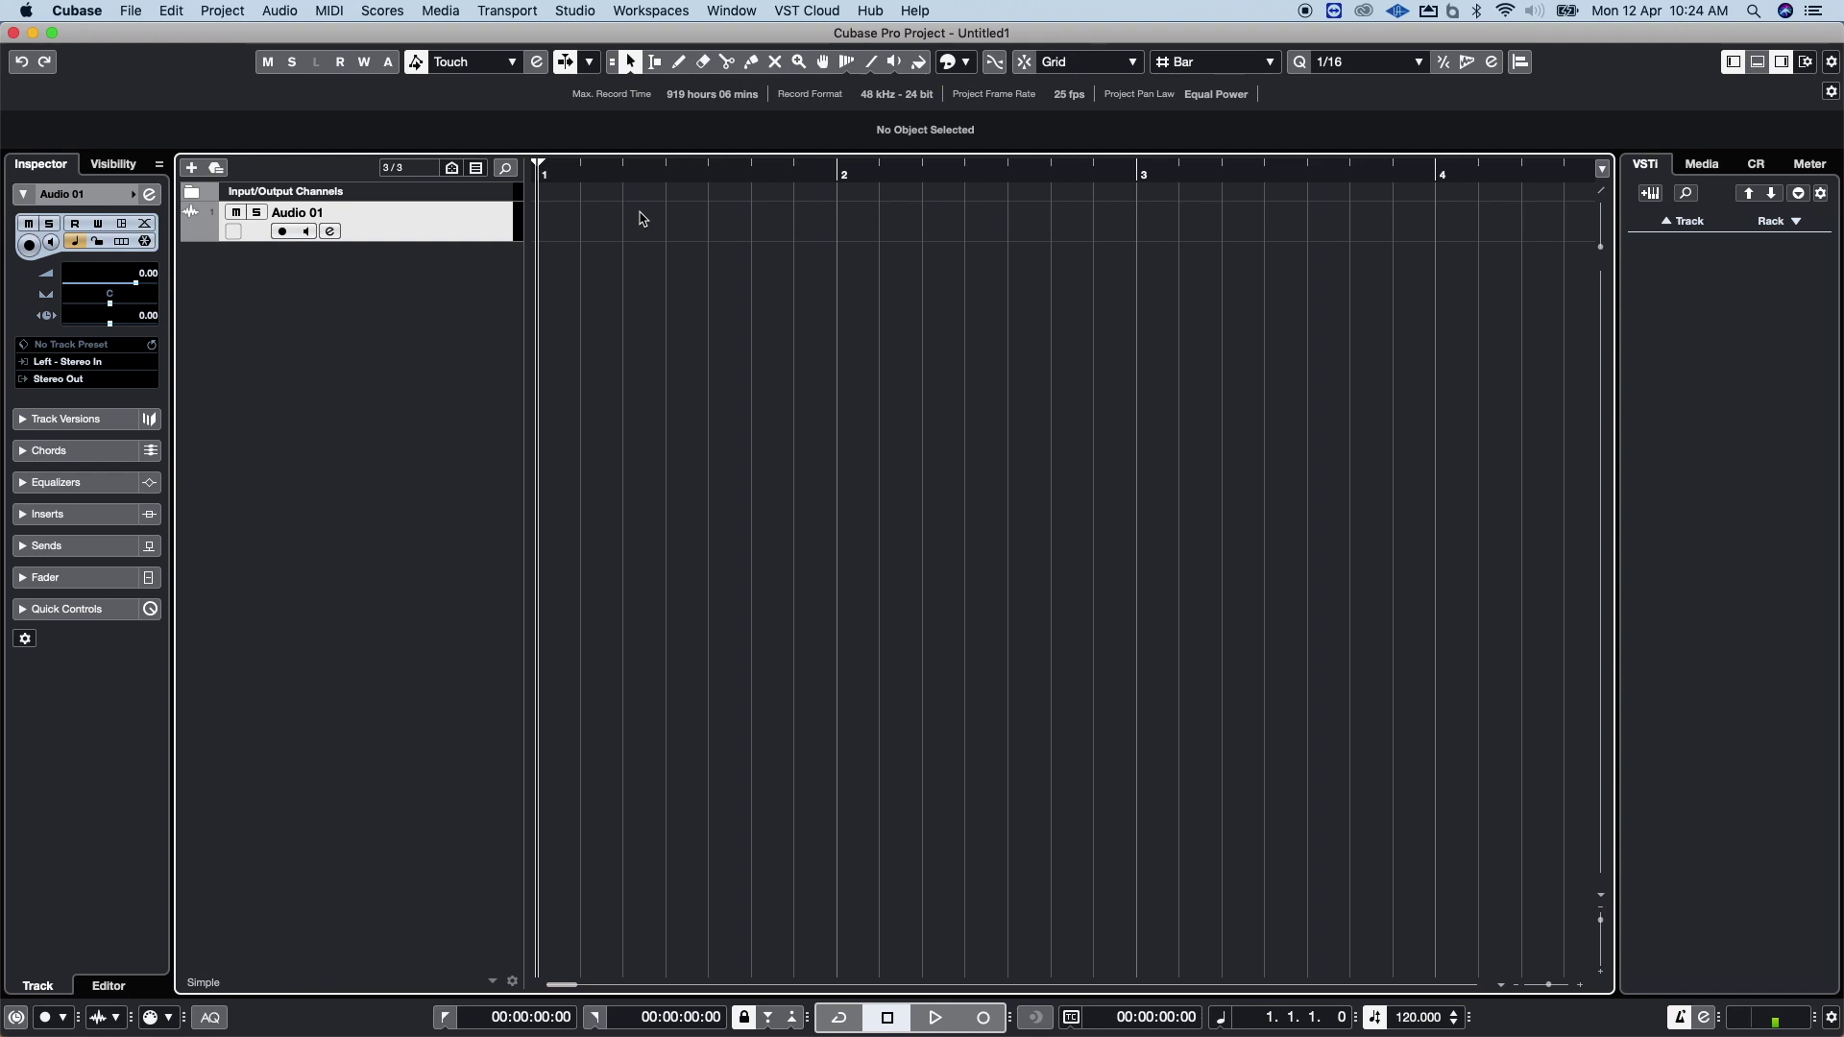
pyautogui.press('space')
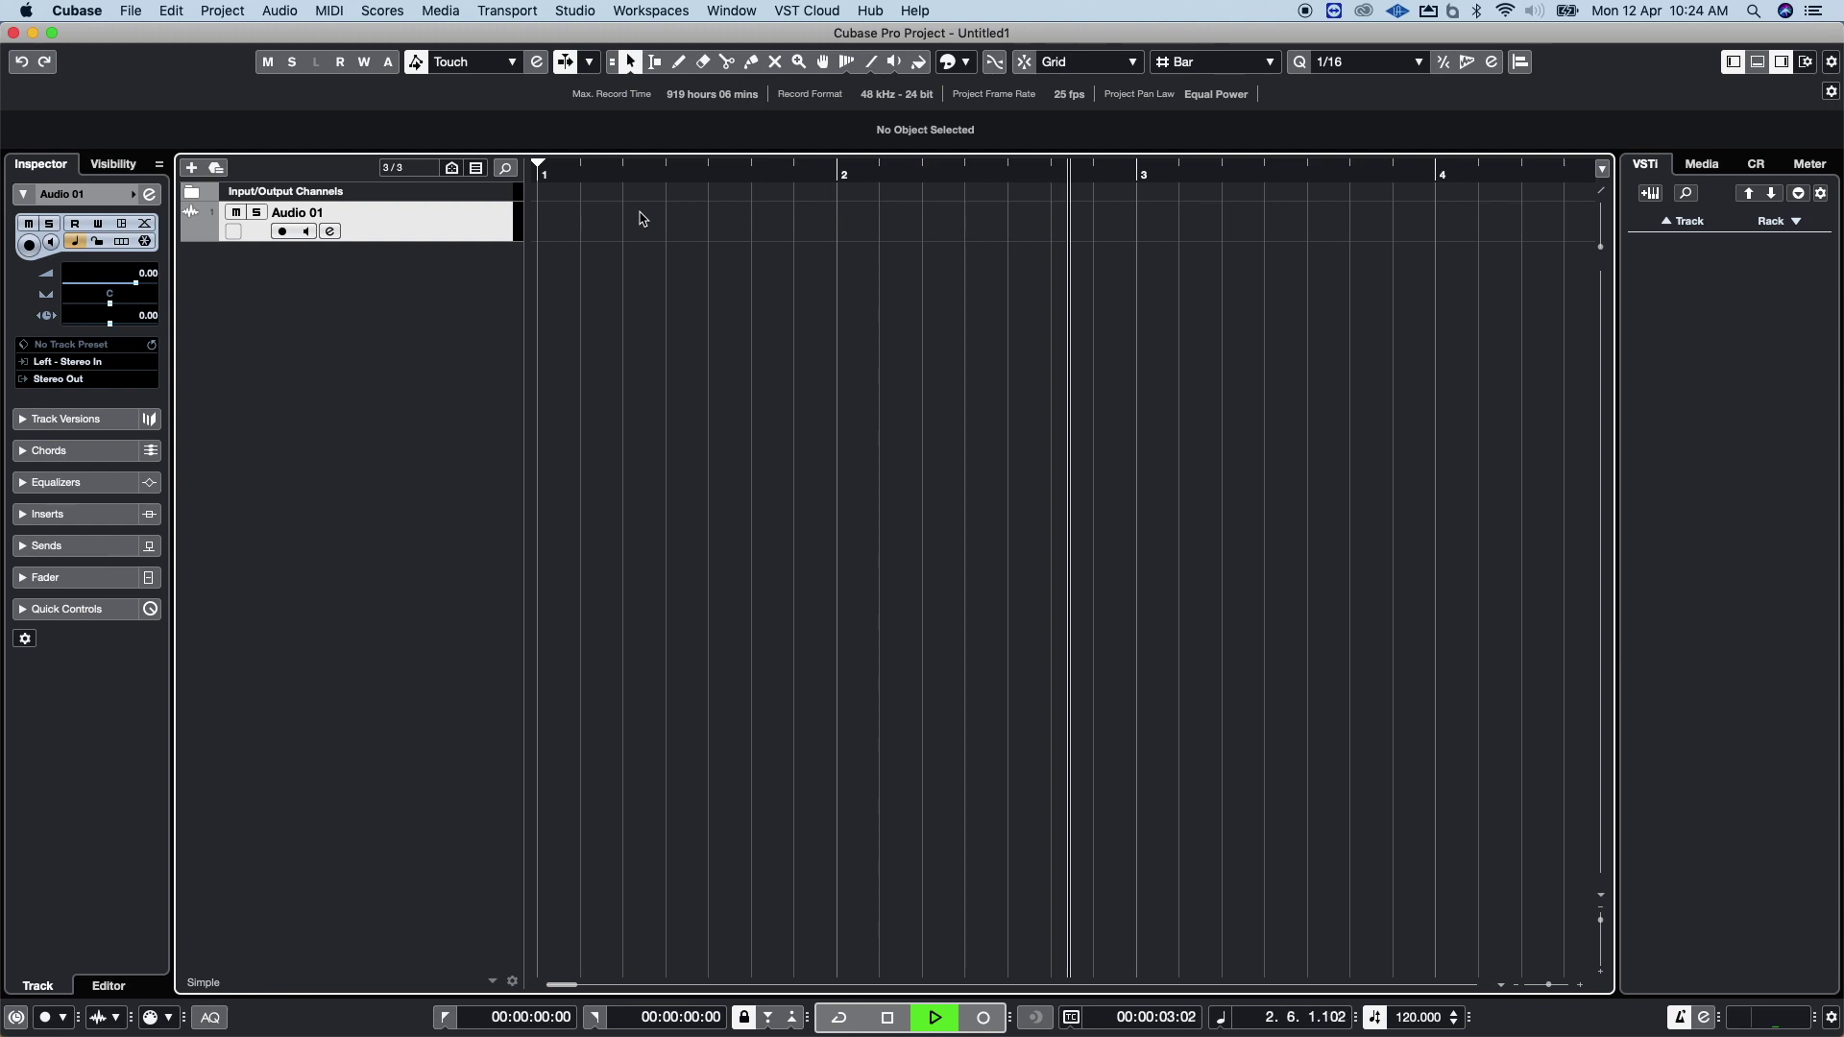
pyautogui.press('space')
pyautogui.press('space')
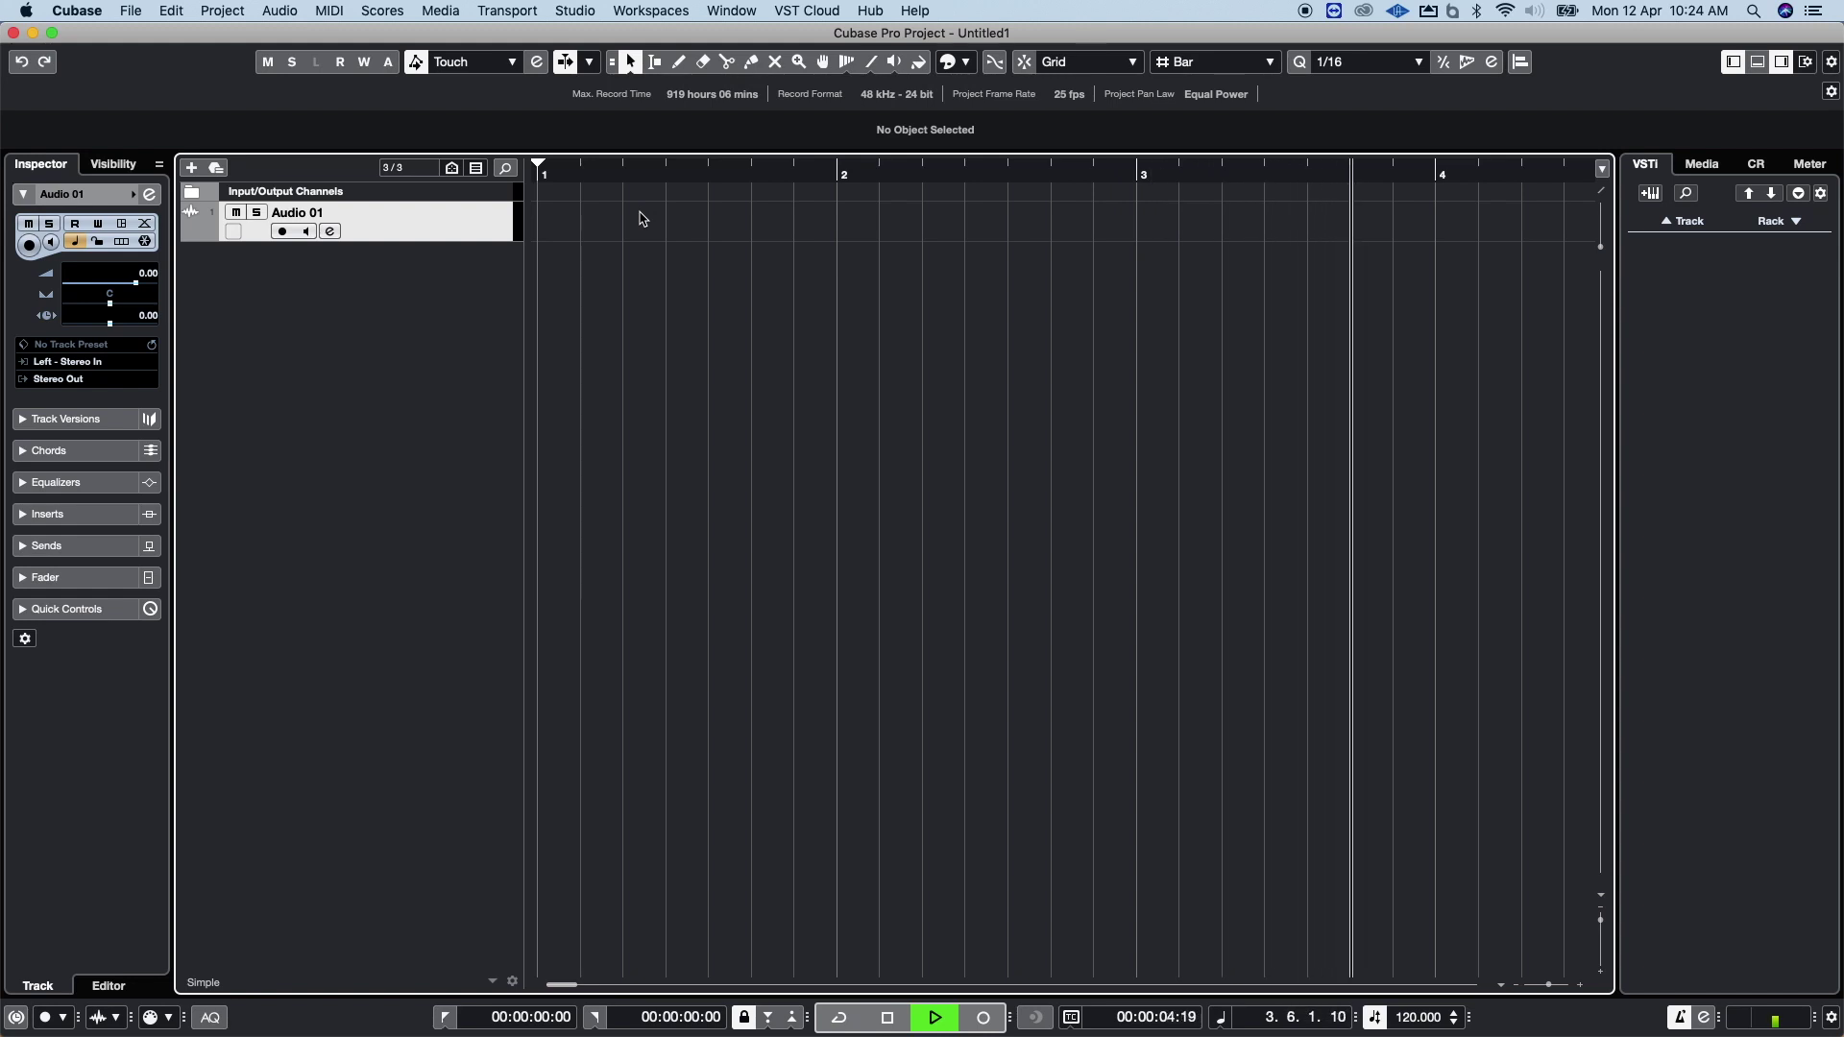
pyautogui.press('space')
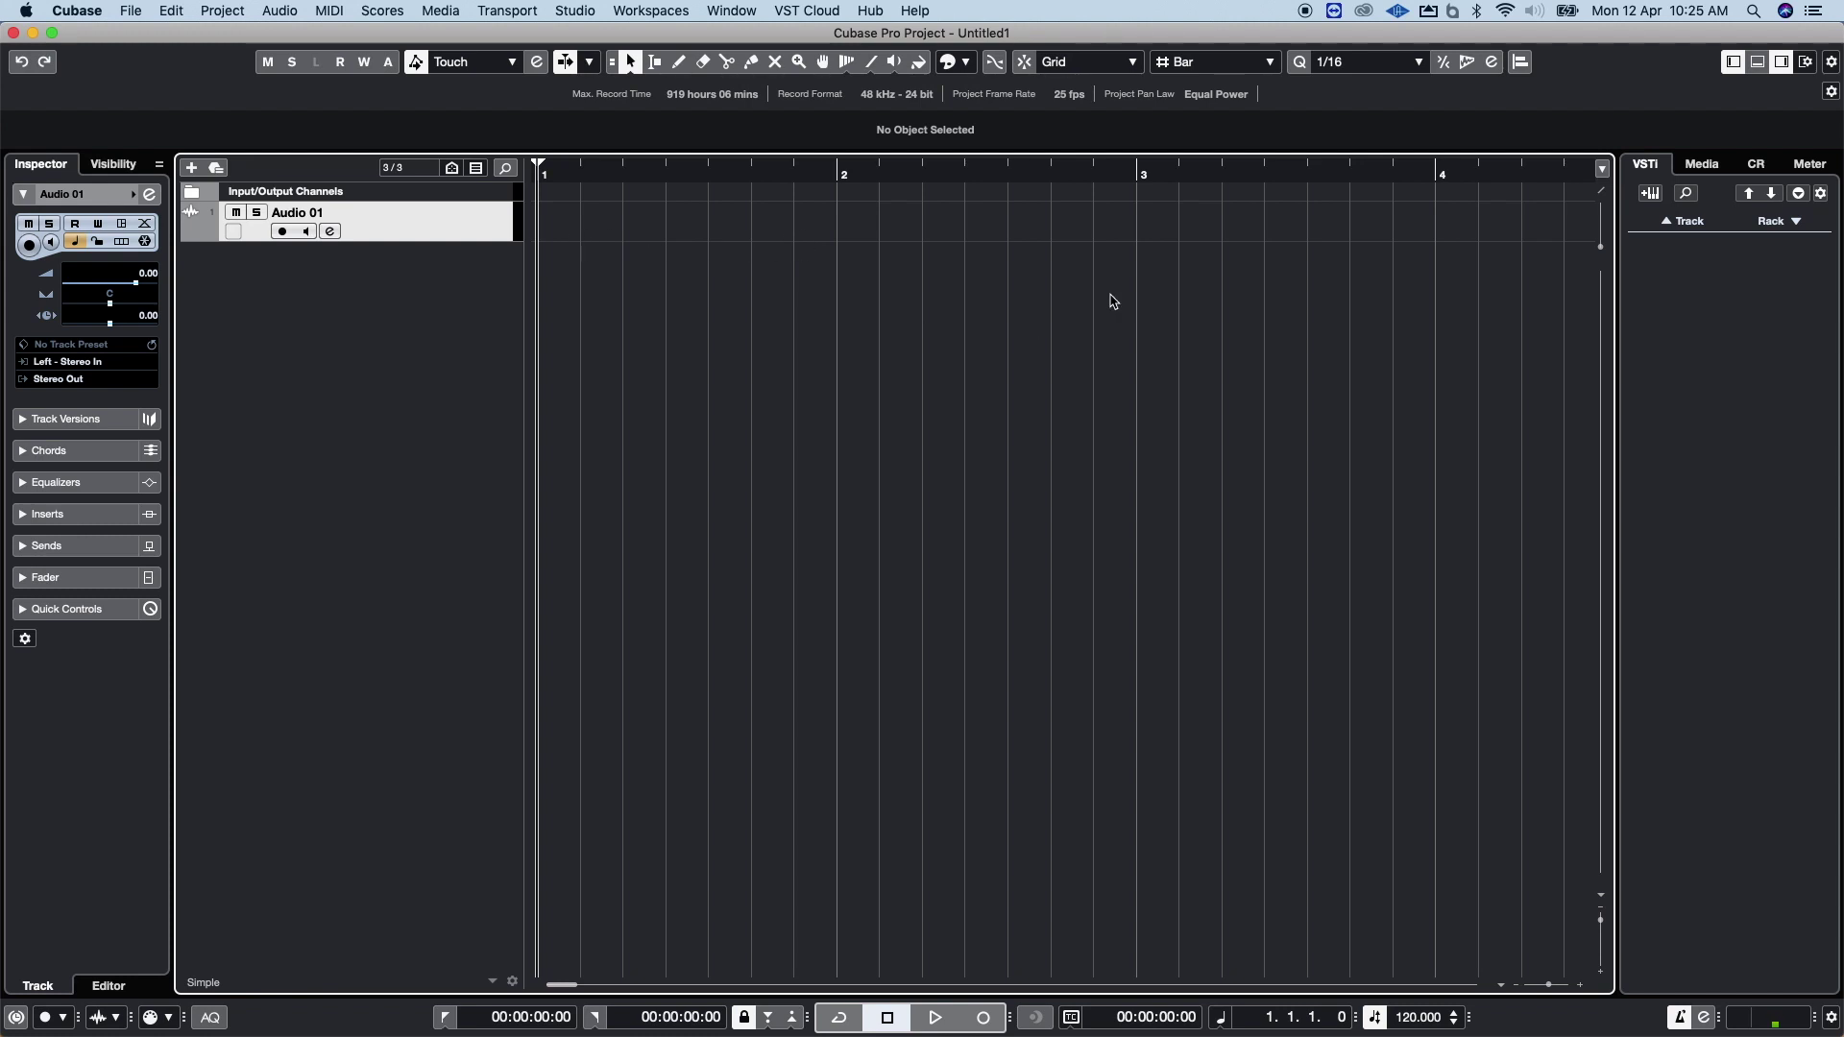
# Change the project's time signature to 5/8, close the tempo and signature window, and play from bar 1 to hear the count before stopping
pyautogui.press('super+t')
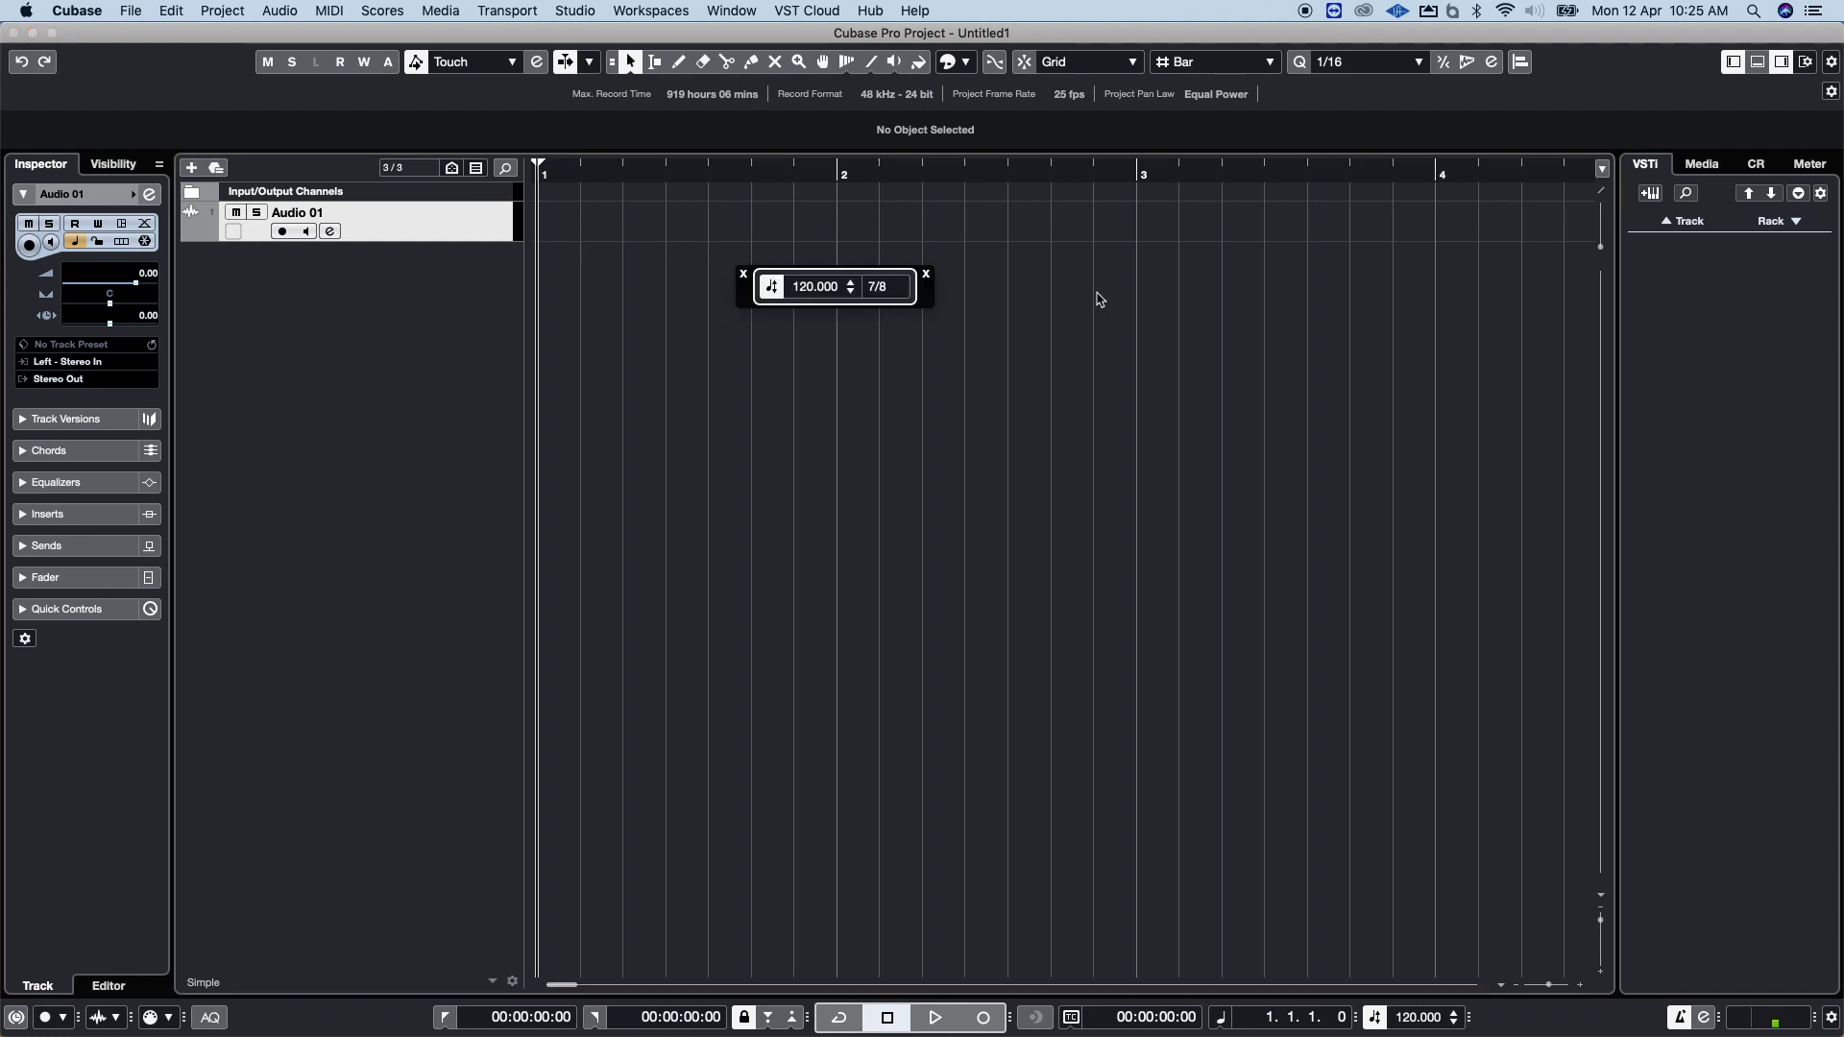
pyautogui.click(907, 288)
pyautogui.write('5/8')
pyautogui.press('Return')
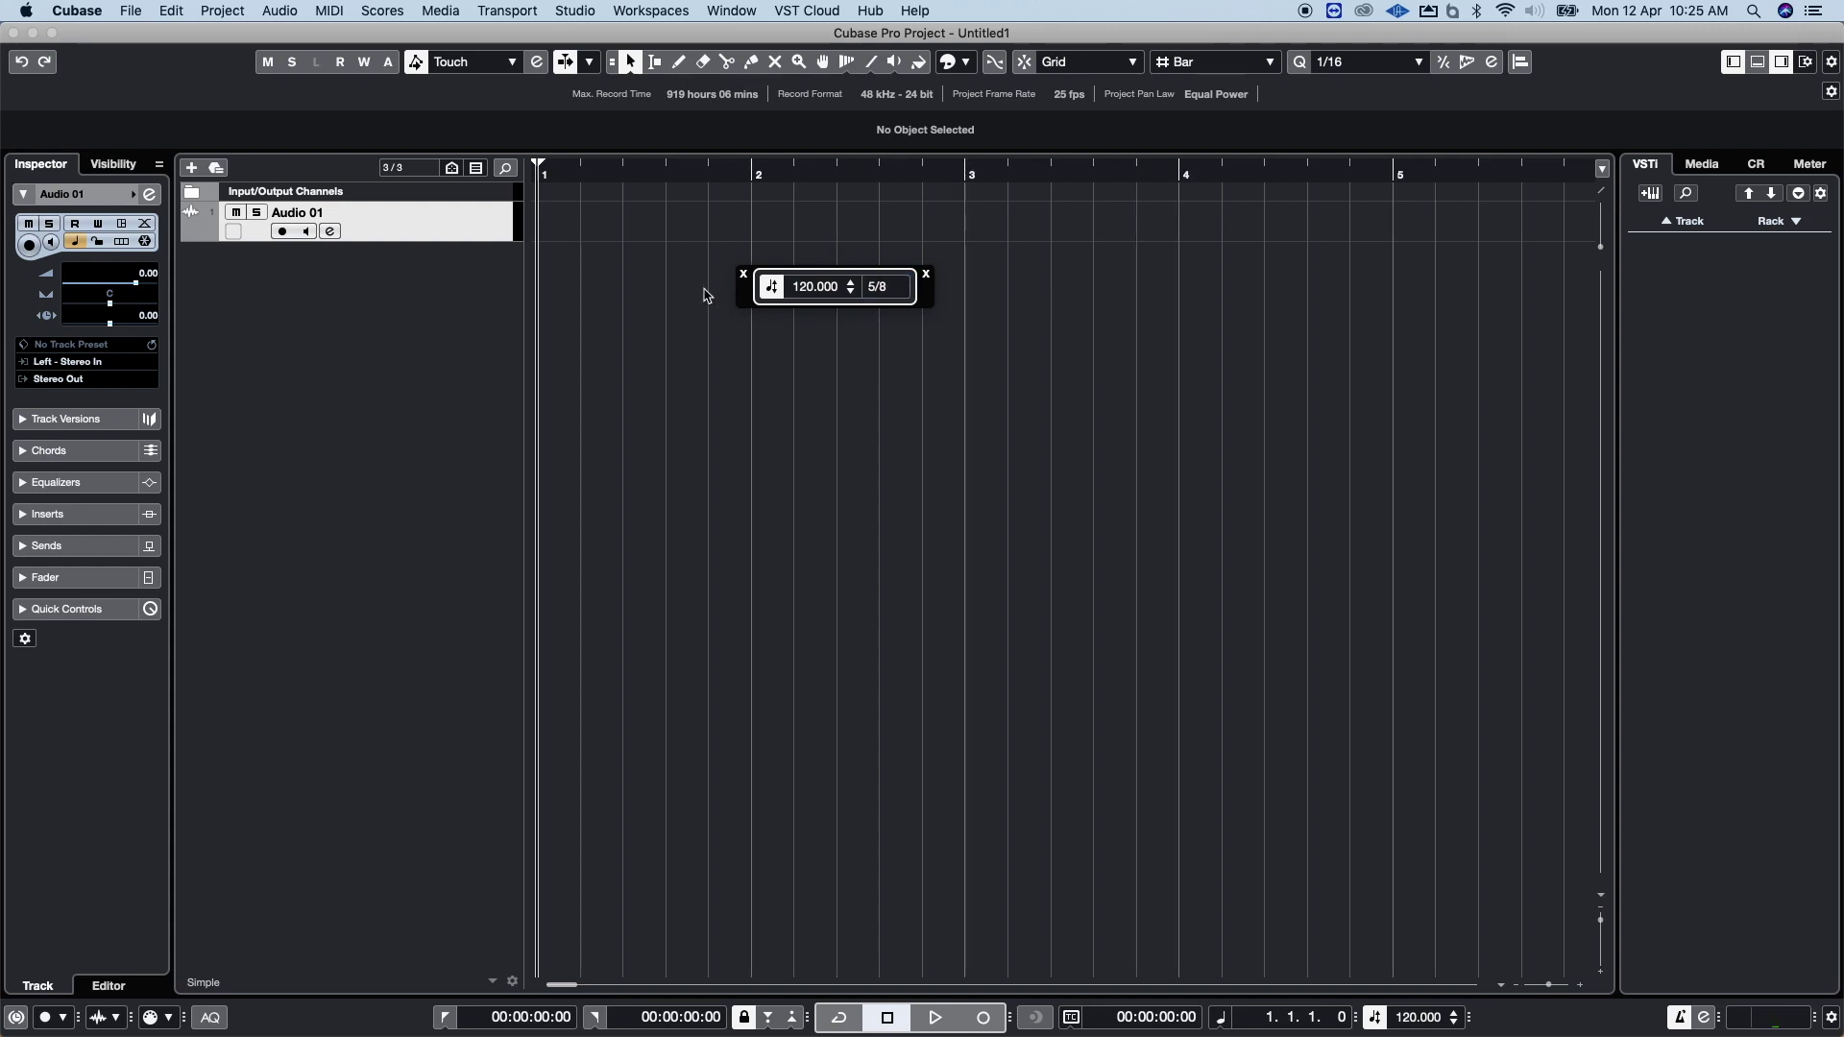
pyautogui.click(743, 276)
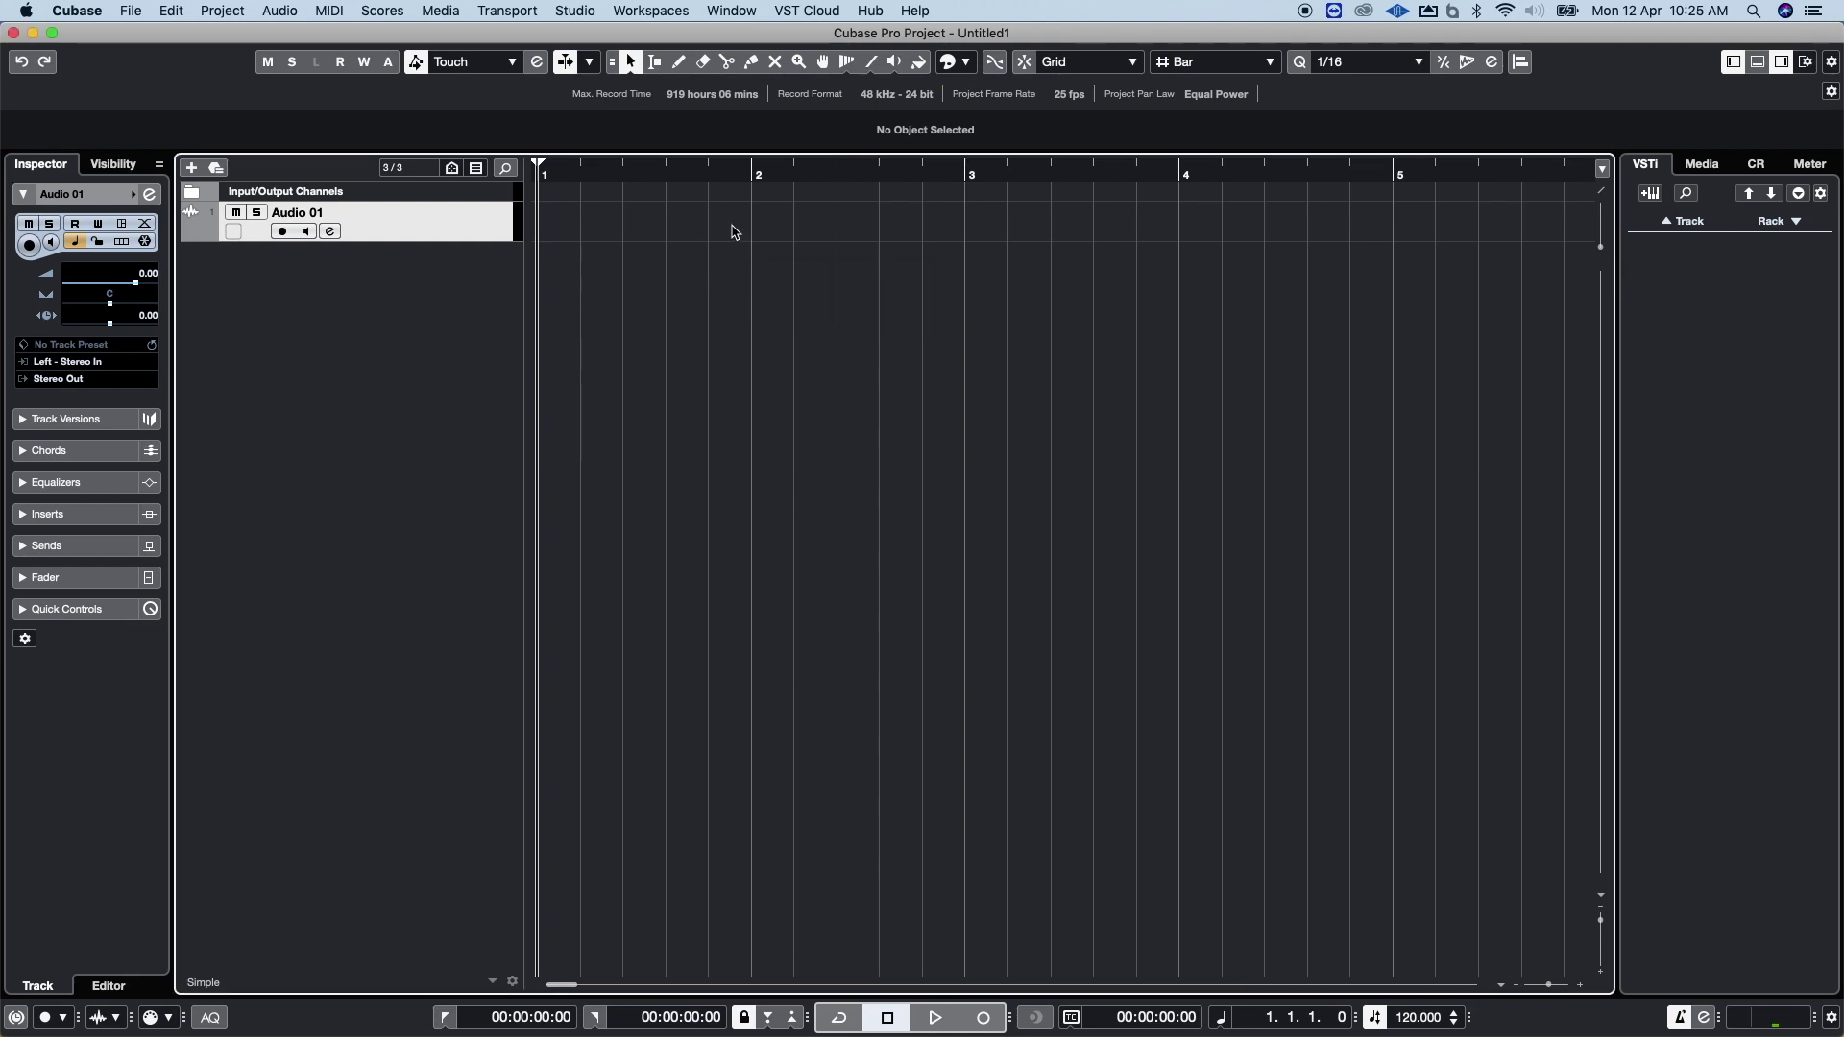
pyautogui.press('space')
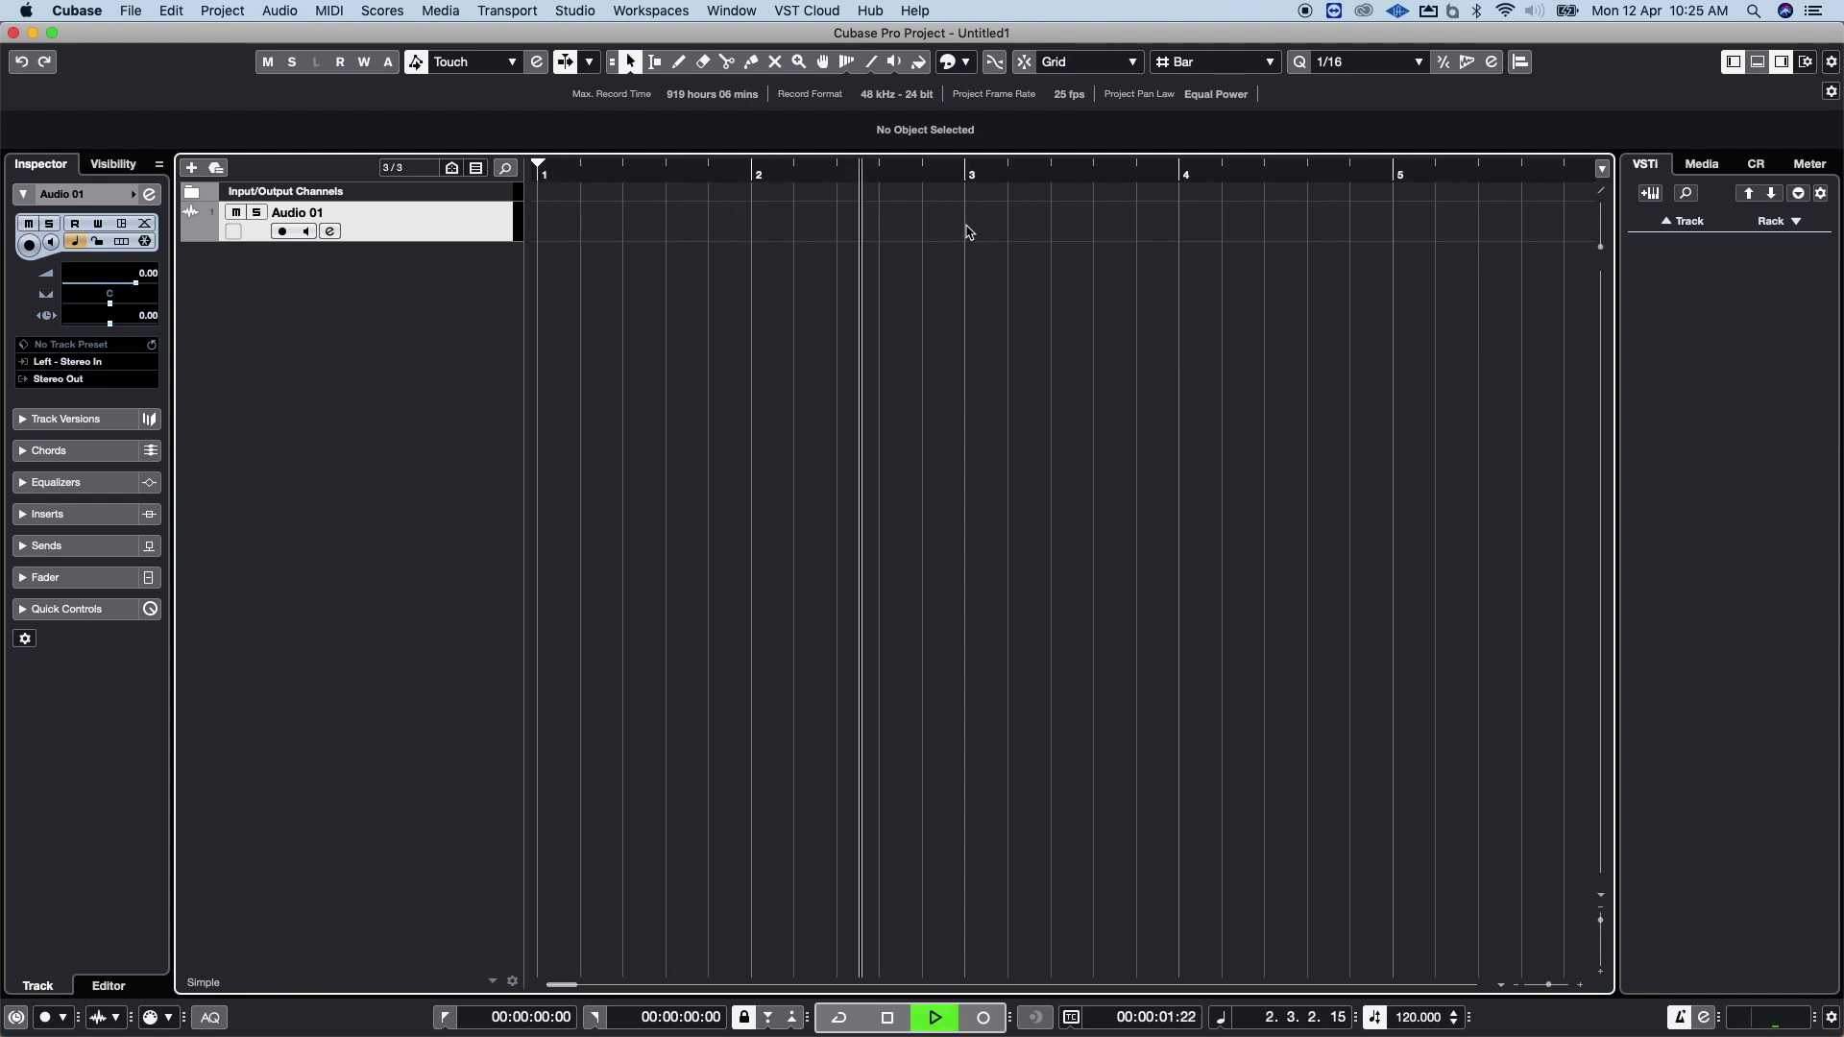
pyautogui.press('space')
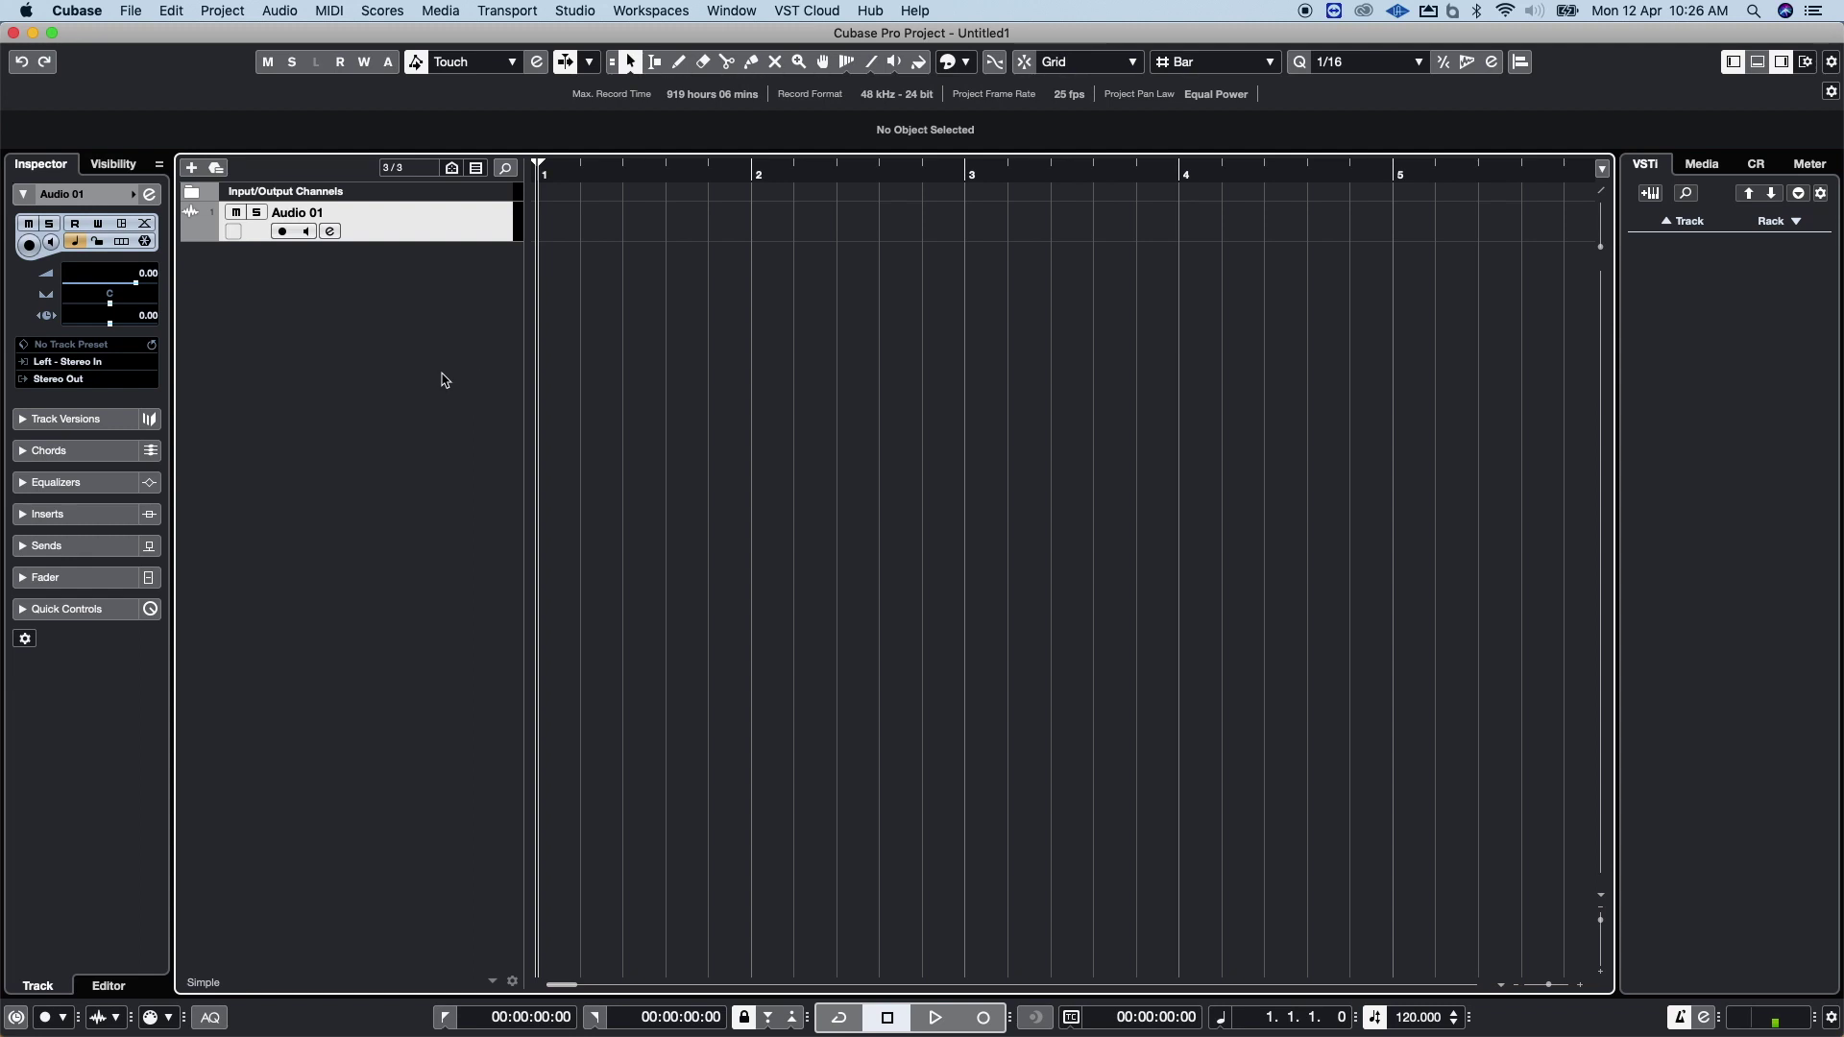
# Change the project's time signature to 4/4, close the tempo and signature window, and briefly play from bar 1 to hear the count
pyautogui.press('F2')
pyautogui.click(873, 286)
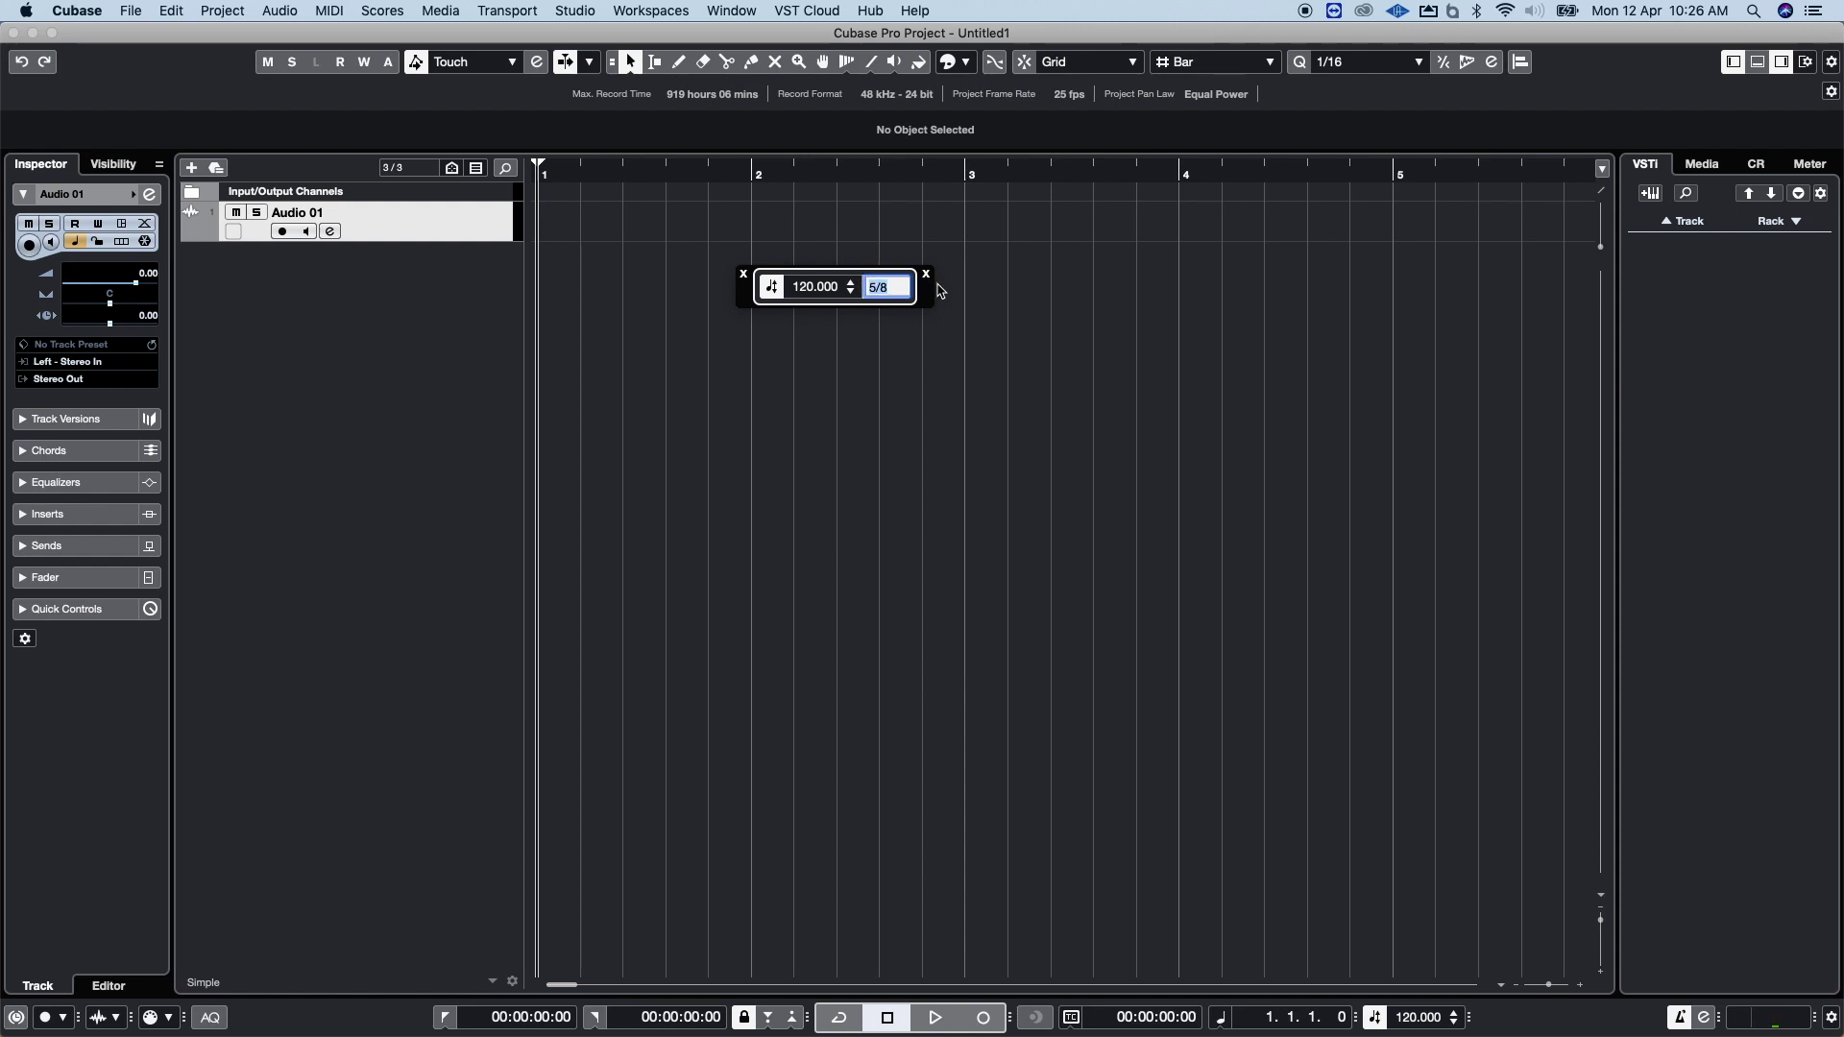
pyautogui.write('4/4')
pyautogui.press('Return')
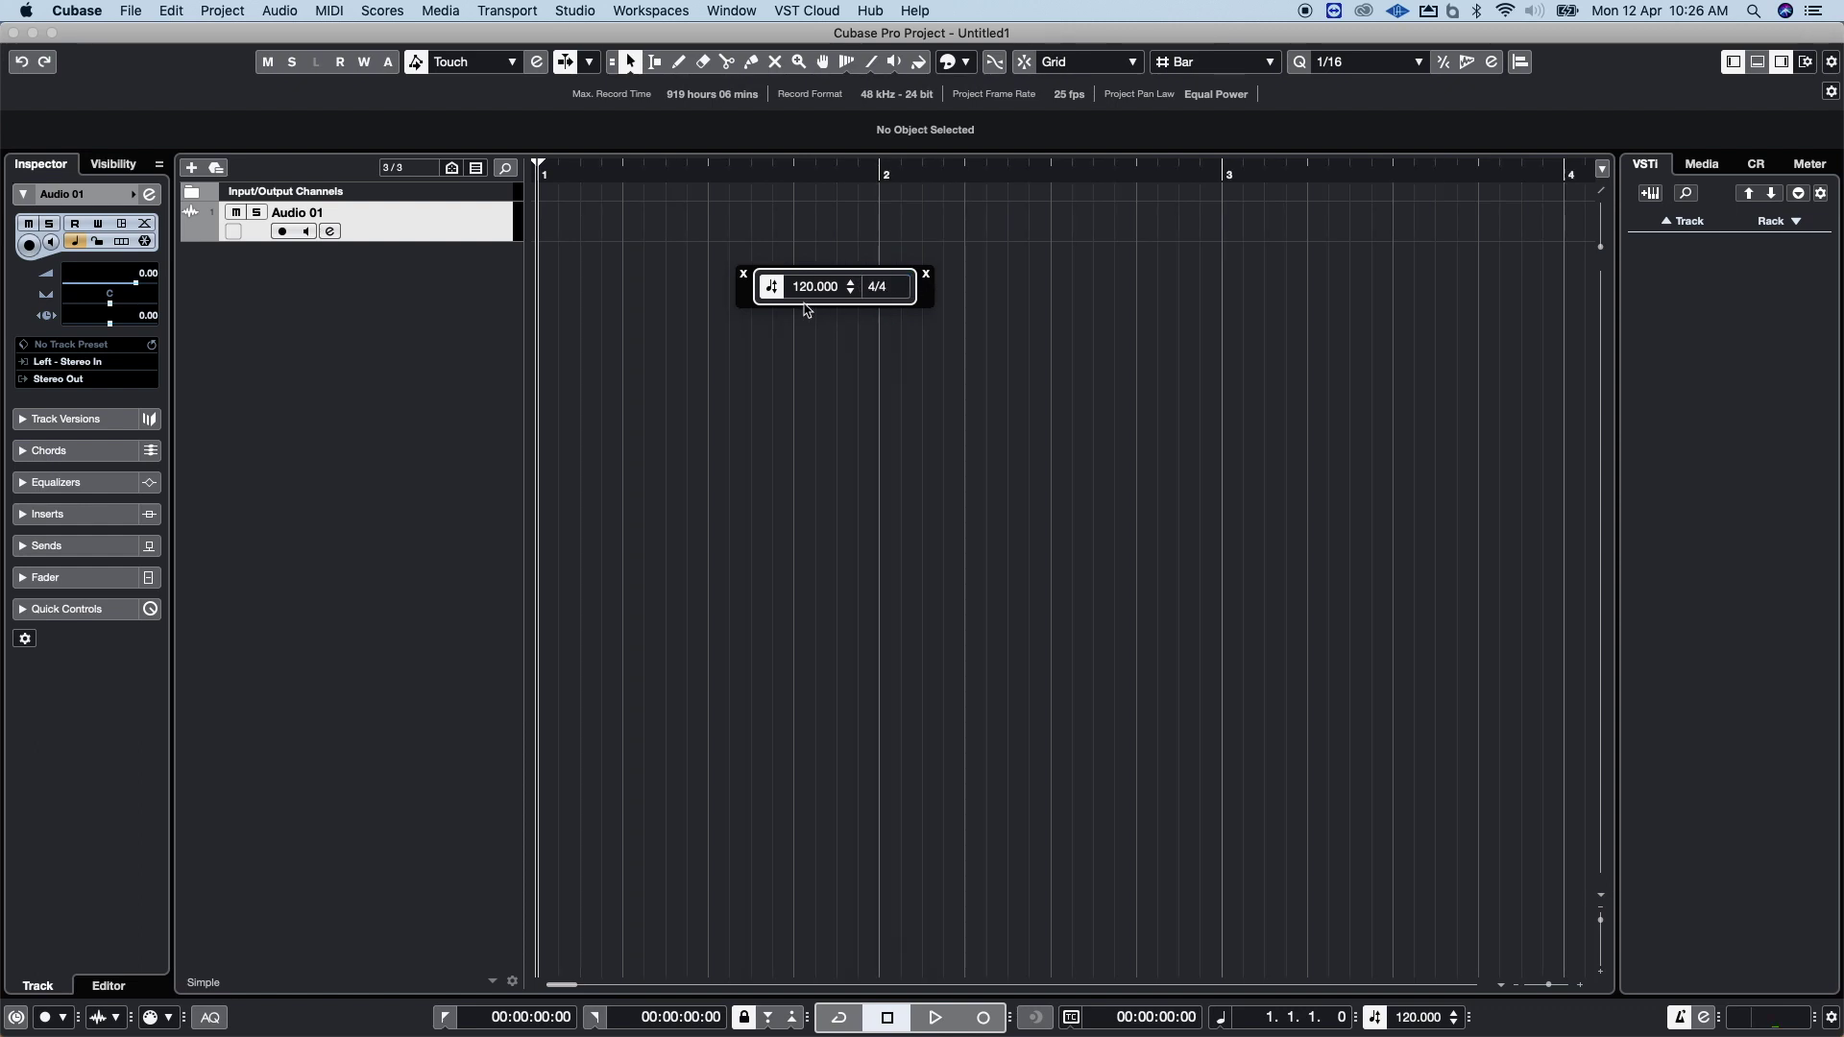
pyautogui.click(743, 275)
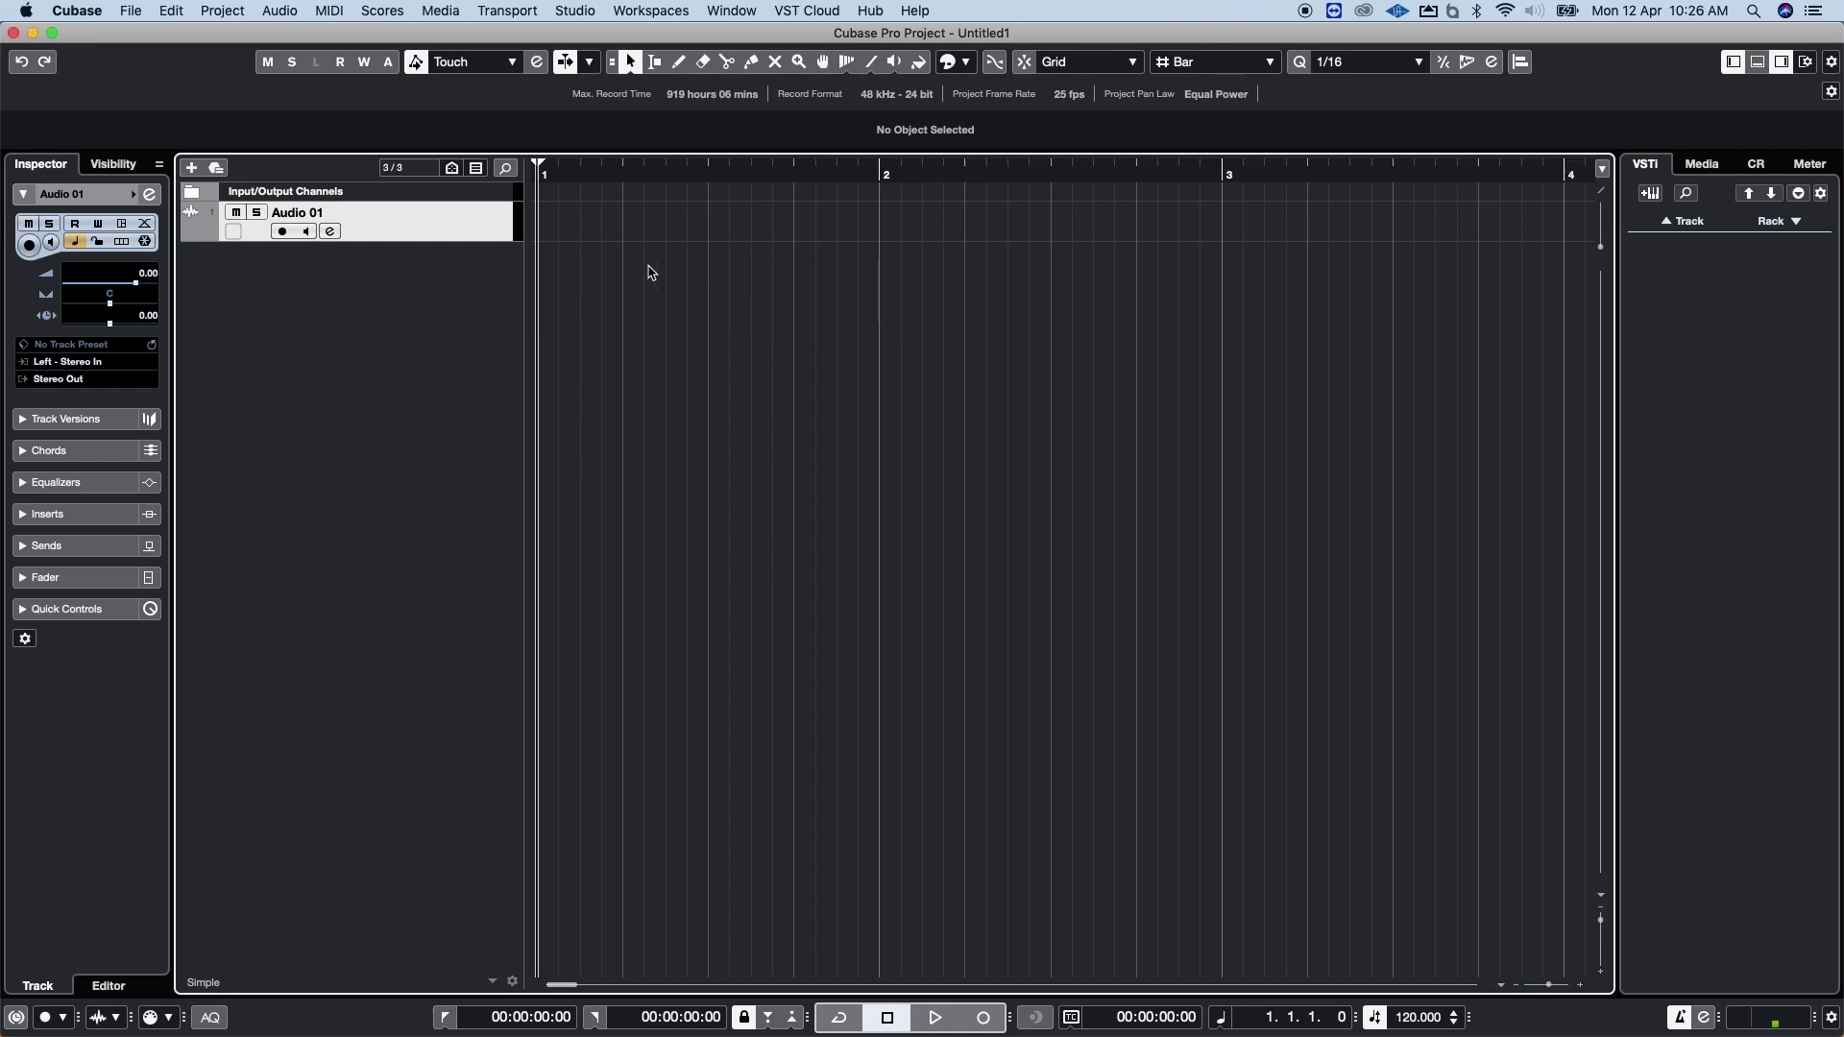
pyautogui.press('space')
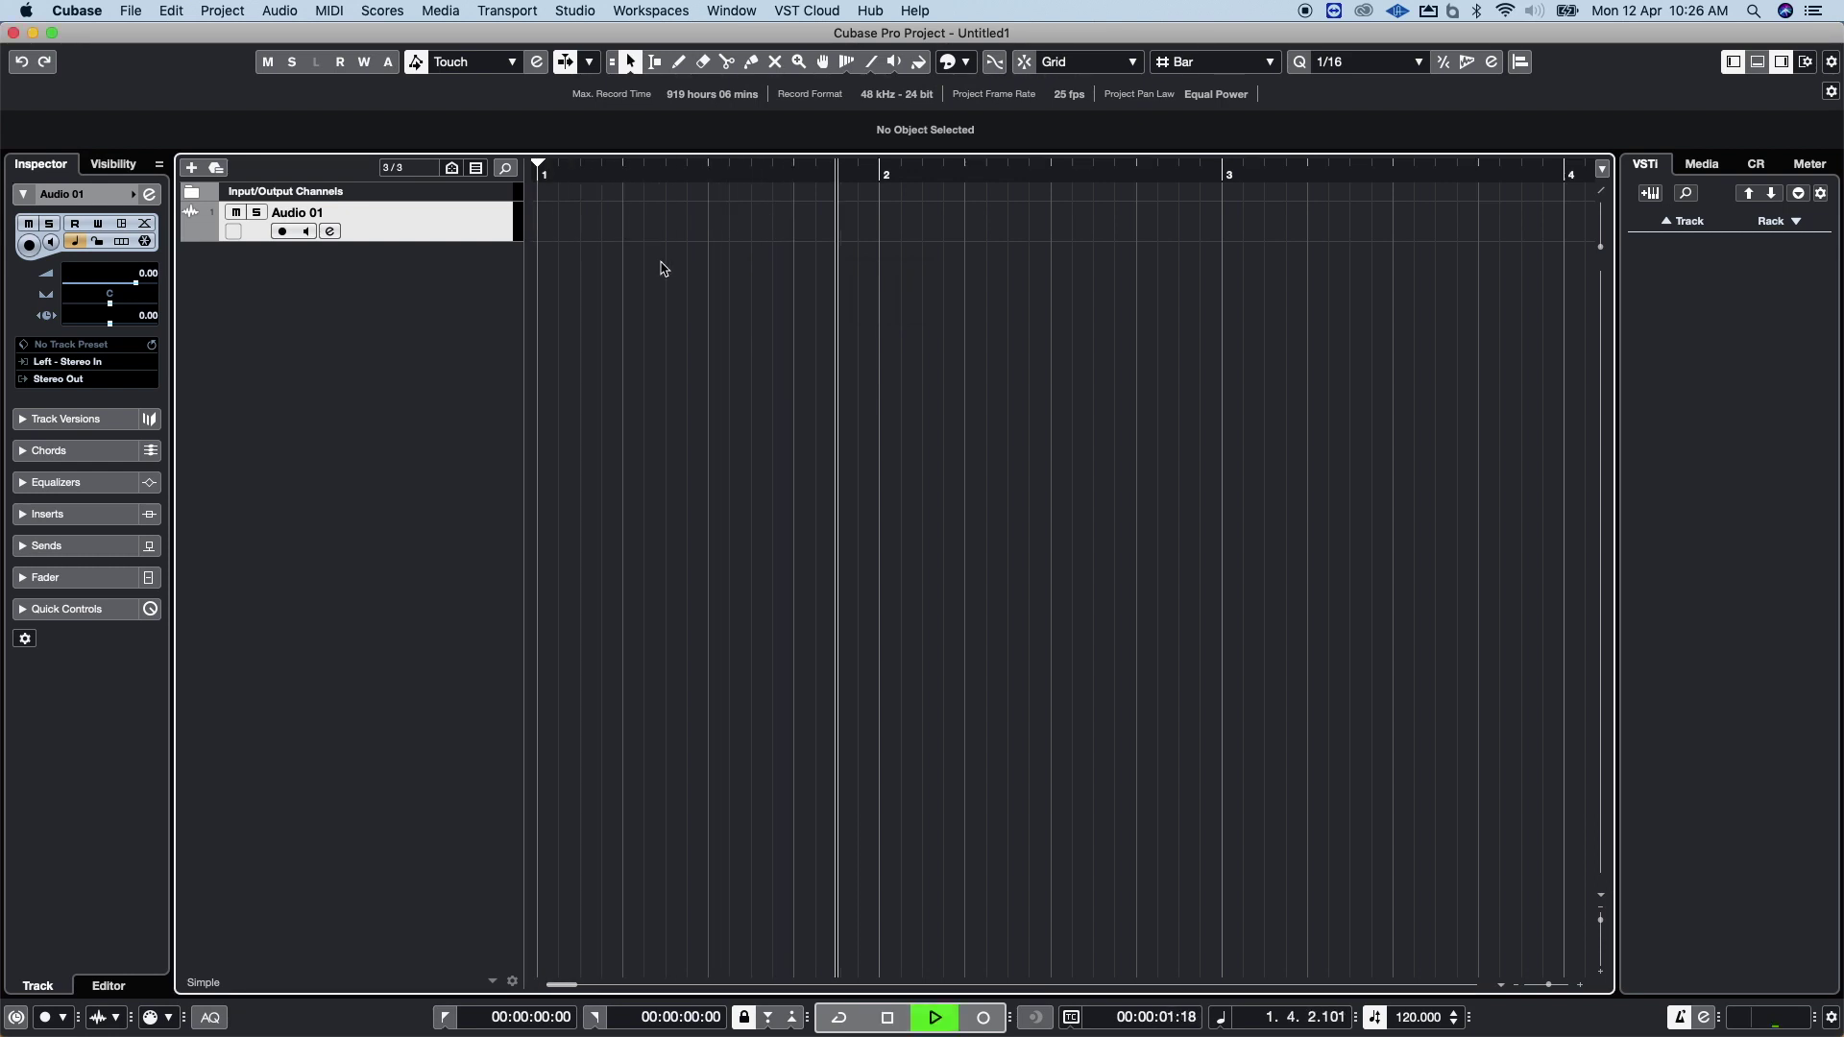
pyautogui.press('space')
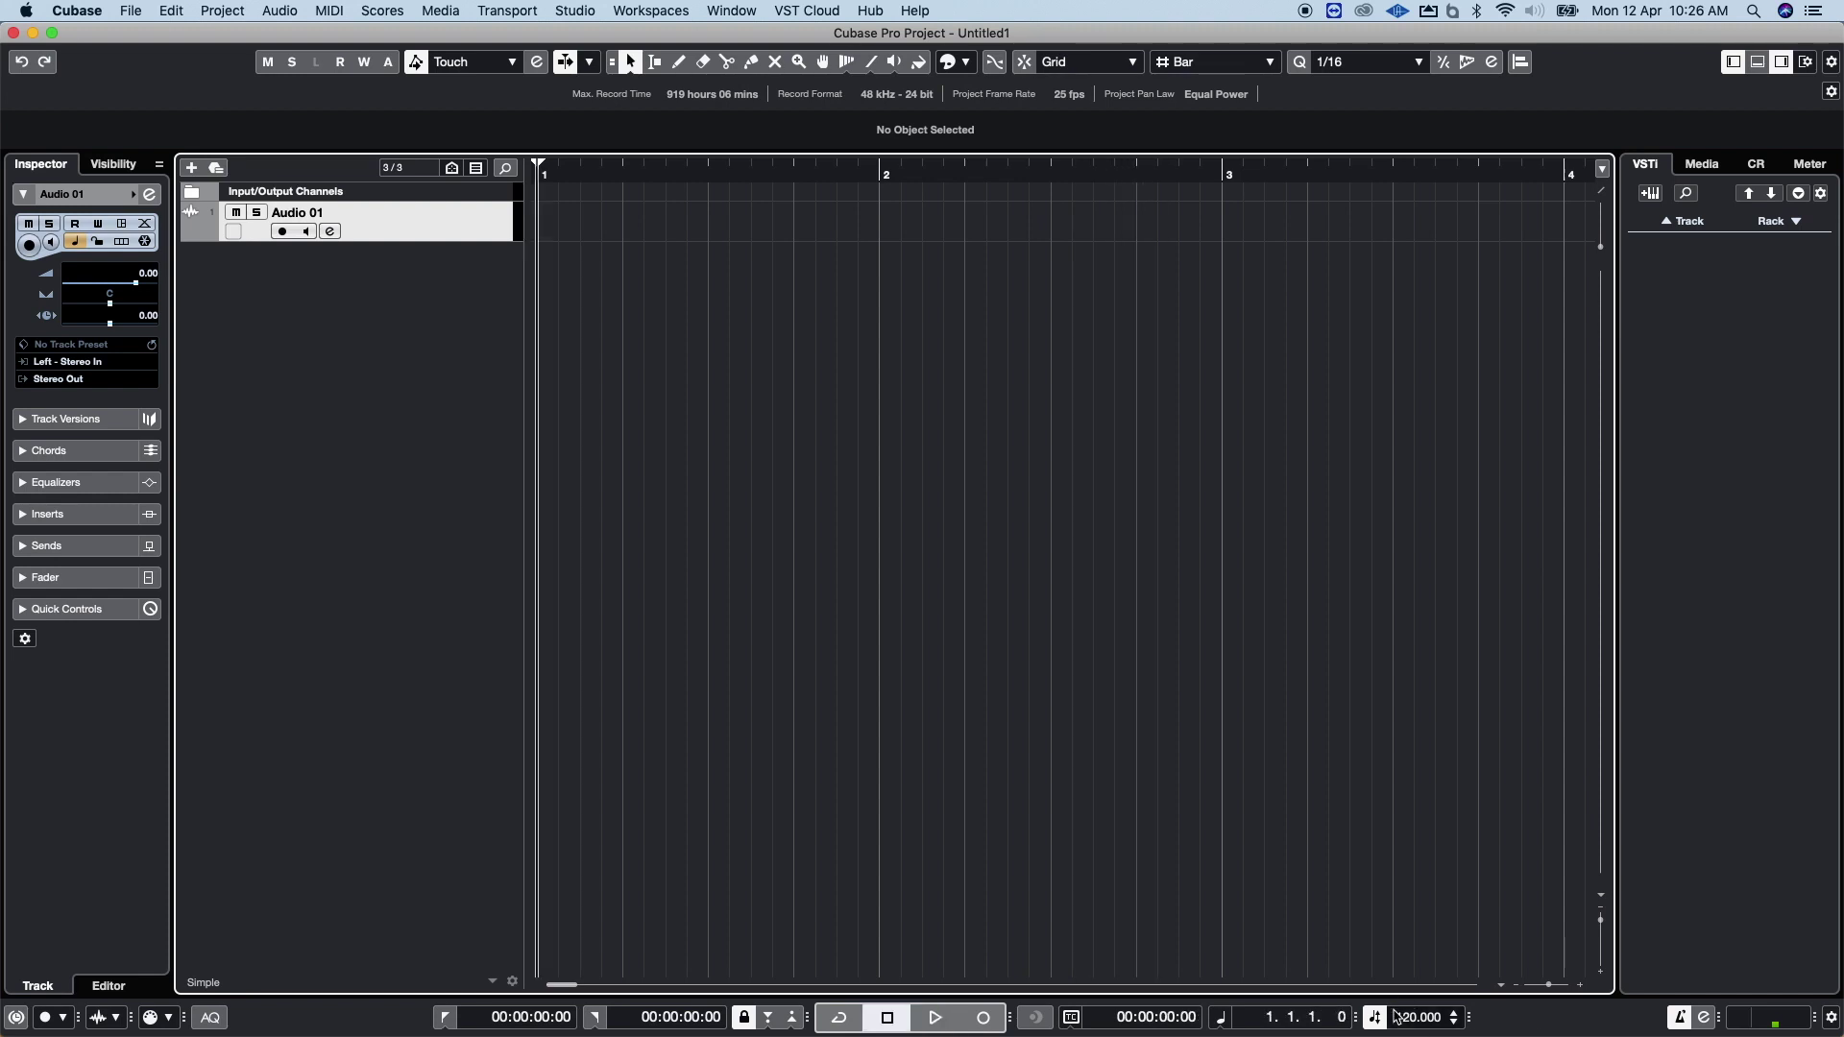
# Set the project tempo to 150 BPM and play the 4/4 count from bar 1 before stopping
pyautogui.doubleClick(1446, 1016)
pyautogui.write('150')
pyautogui.press('Return')
pyautogui.press('space')
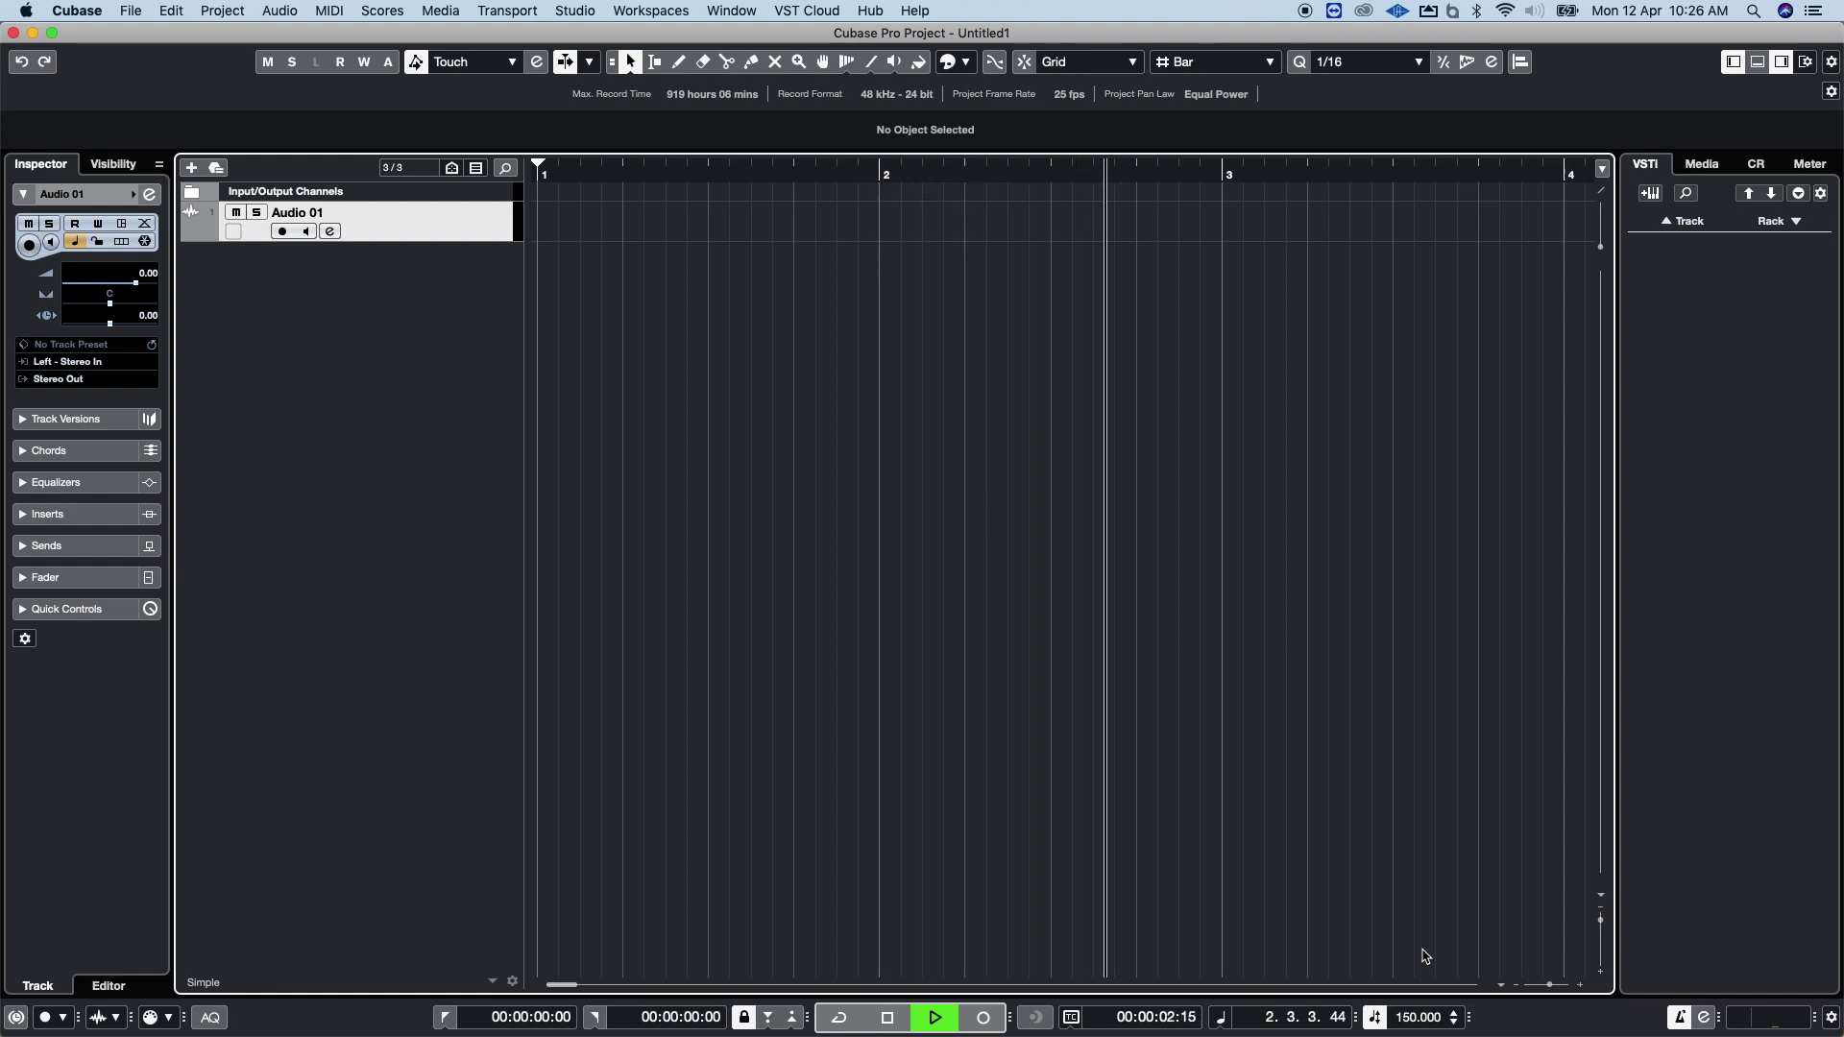
pyautogui.press('space')
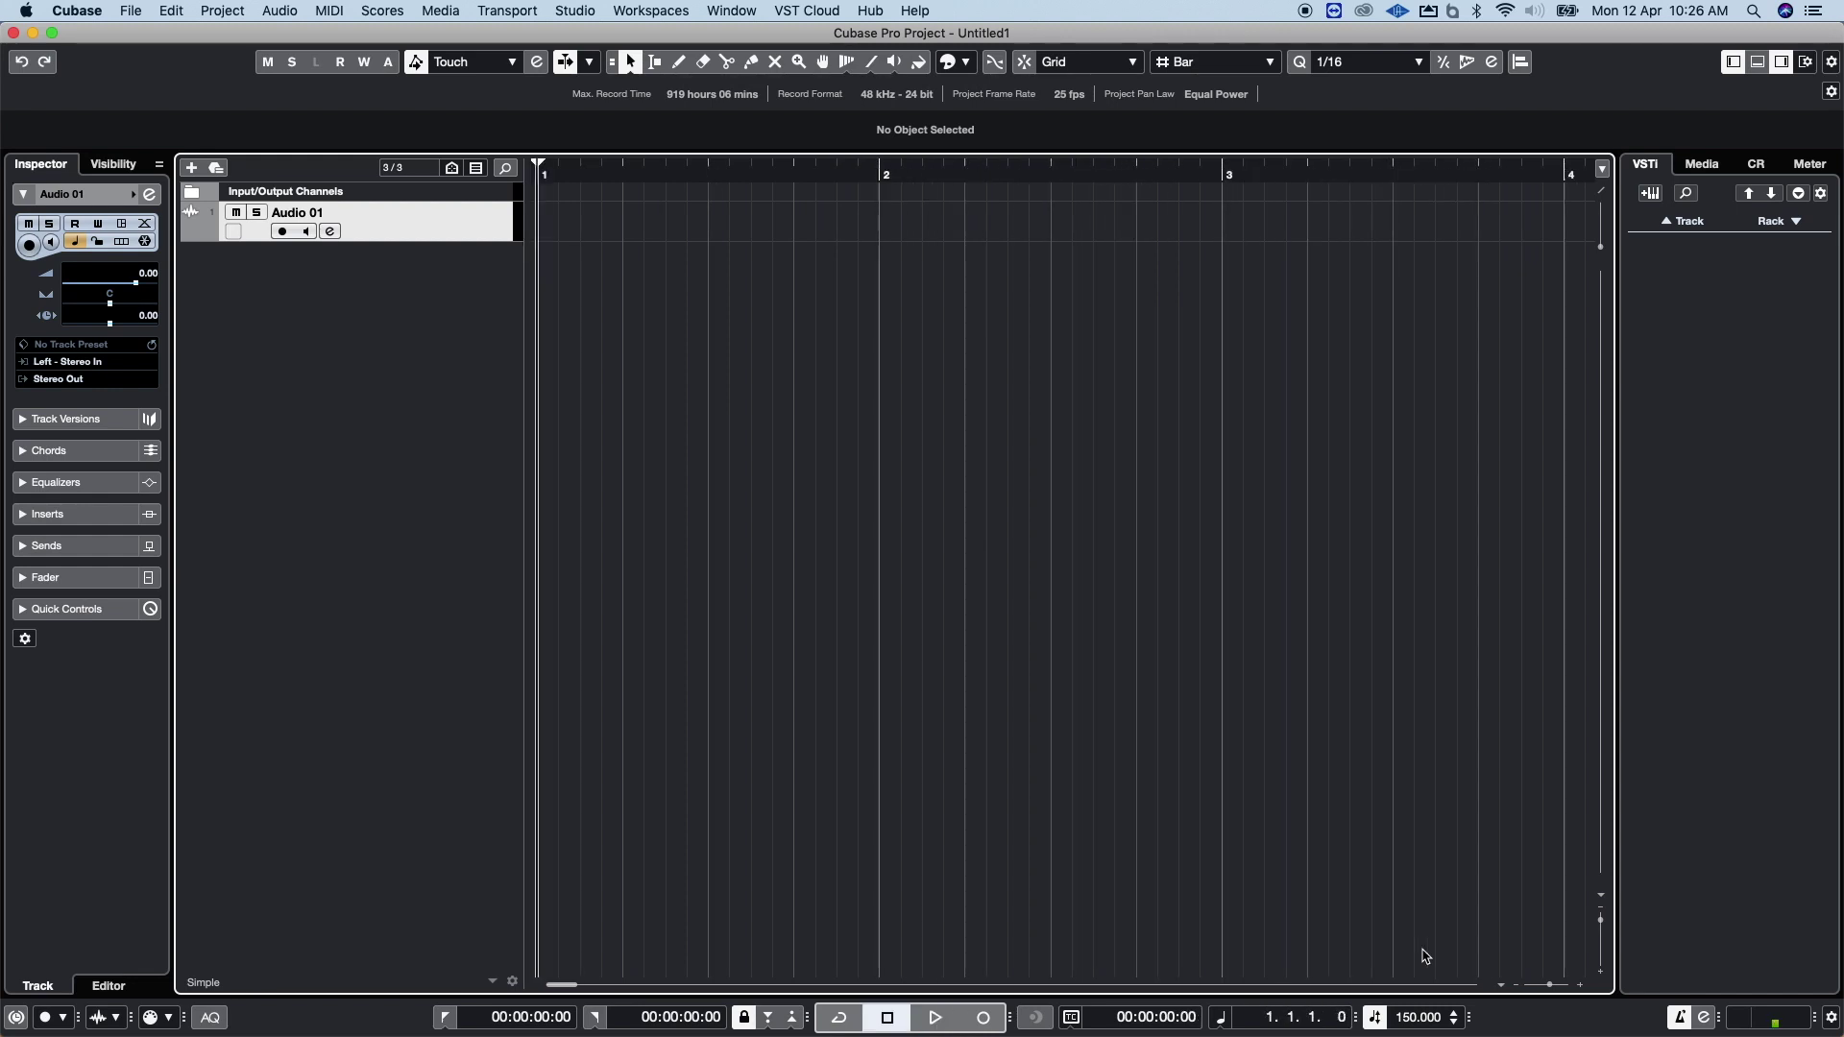